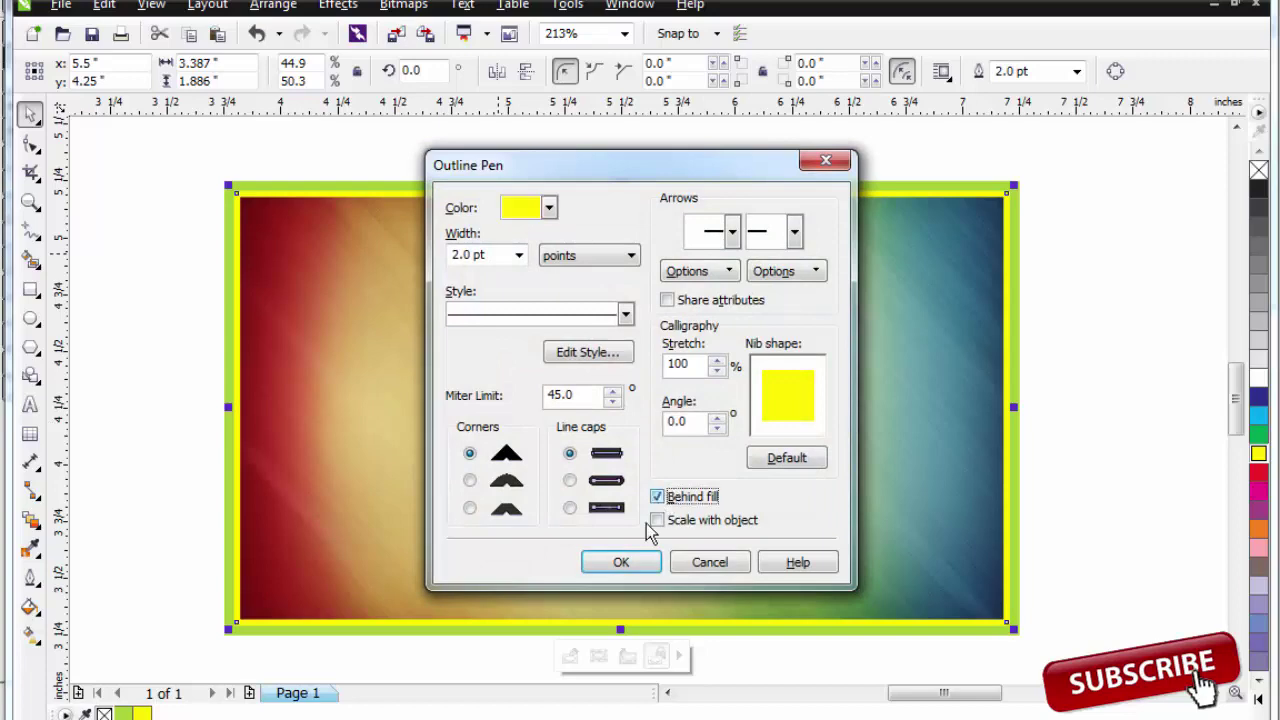
- Give the inner rectangle a yellow 2 pt outline placed behind its fill
{"action": "left_click", "coordinate": [615, 561]}
{"action": "key", "text": "F3"}
{"action": "key", "text": "F2"}
{"action": "left_click_drag", "start_coordinate": [374, 177], "coordinate": [1051, 501]}
{"action": "key", "text": "Escape"}
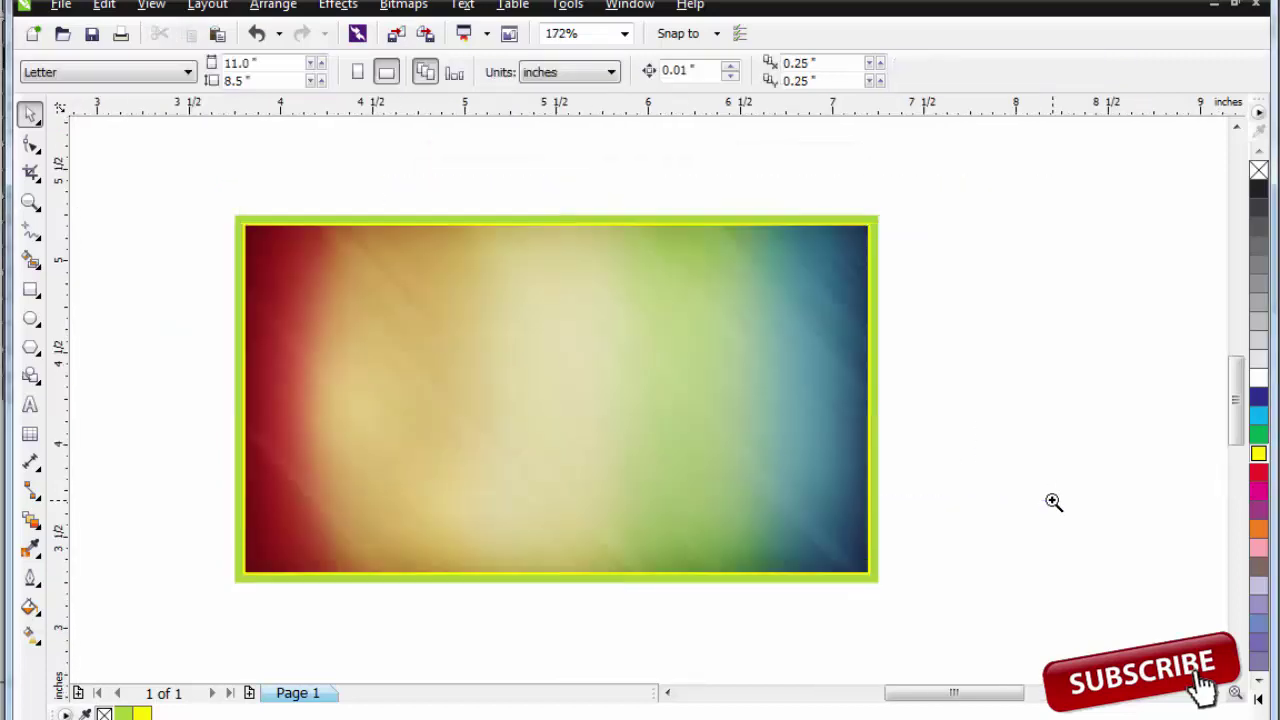
{"action": "key", "text": "F2"}
{"action": "left_click_drag", "start_coordinate": [209, 180], "coordinate": [1043, 708]}
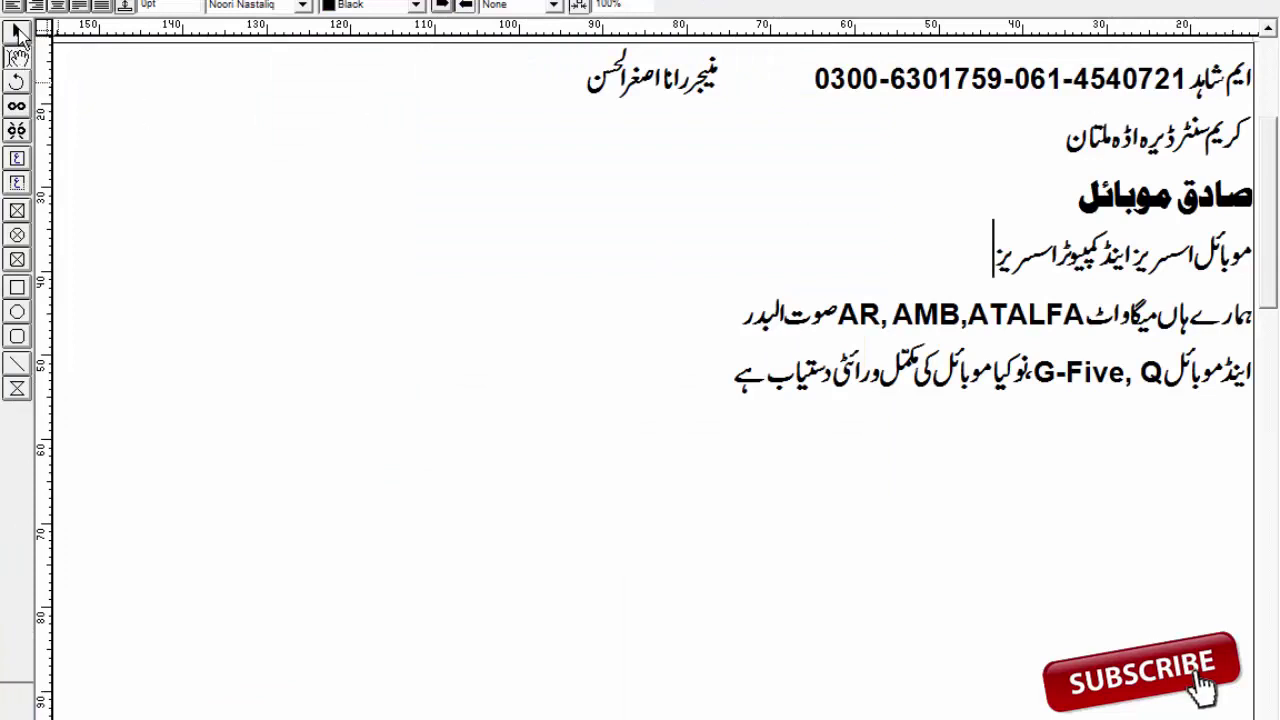
- Bring the Urdu text from InPage into the CorelDRAW page and scale it to 5%
{"action": "left_click", "coordinate": [18, 33]}
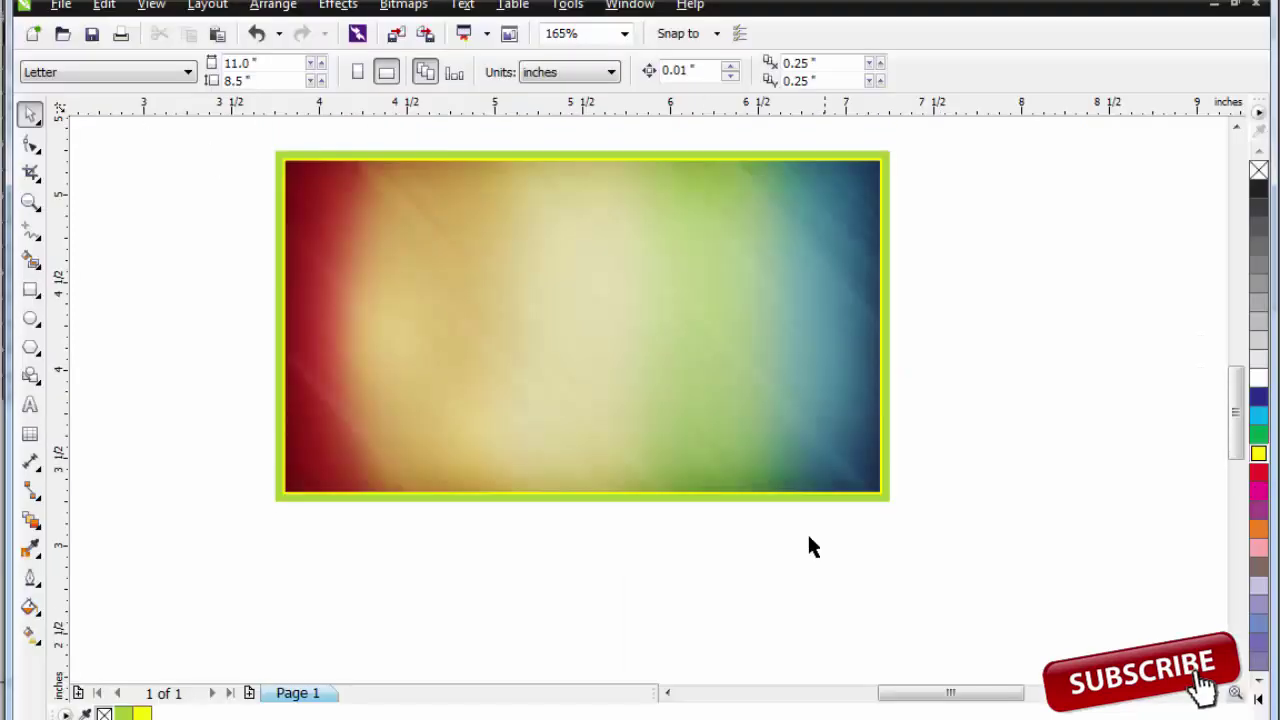
{"action": "scroll", "coordinate": [853, 601], "scroll_direction": "down", "scroll_amount": 4}
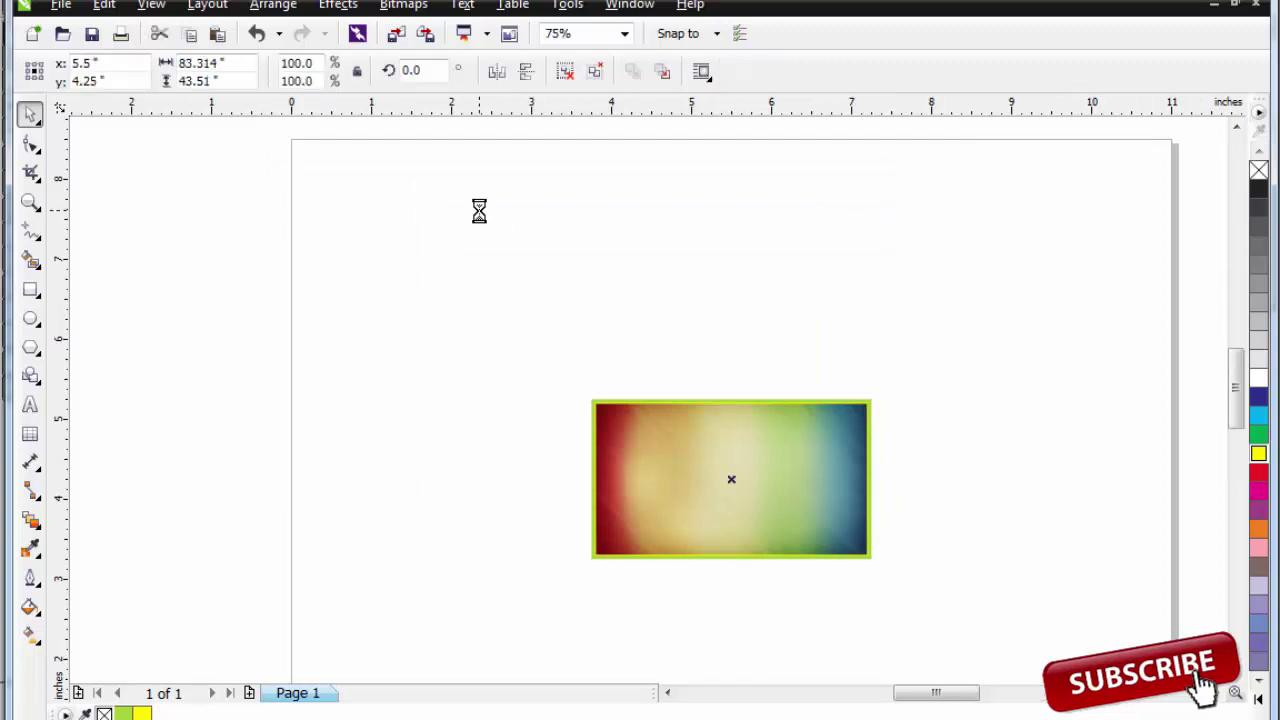
{"action": "type", "text": "5"}
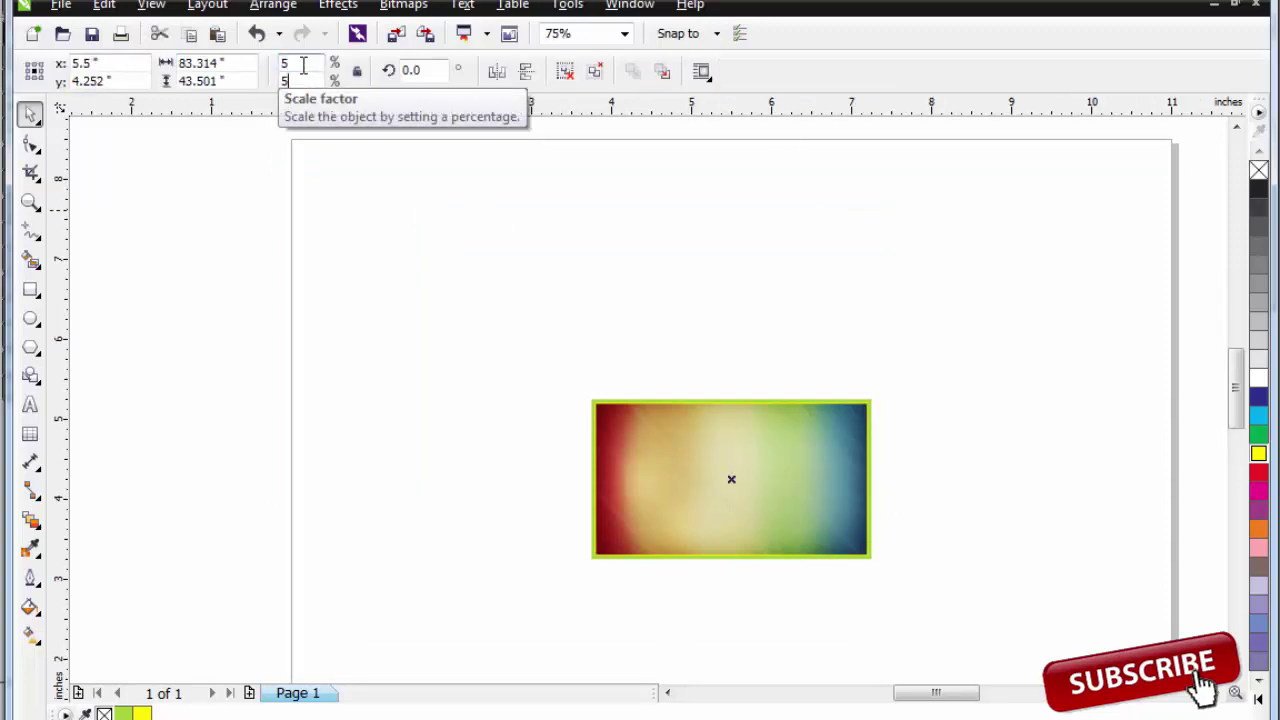
{"action": "key", "text": "Return"}
{"action": "key", "text": "F3"}
{"action": "key", "text": "F2"}
- Move the imported Urdu text block to just below the gradient card
{"action": "left_click_drag", "start_coordinate": [715, 386], "coordinate": [1068, 606]}
{"action": "left_click_drag", "start_coordinate": [833, 400], "coordinate": [822, 594]}
{"action": "scroll", "coordinate": [517, 371], "scroll_direction": "down", "scroll_amount": 3}
{"action": "scroll", "coordinate": [836, 522], "scroll_direction": "up", "scroll_amount": 3}
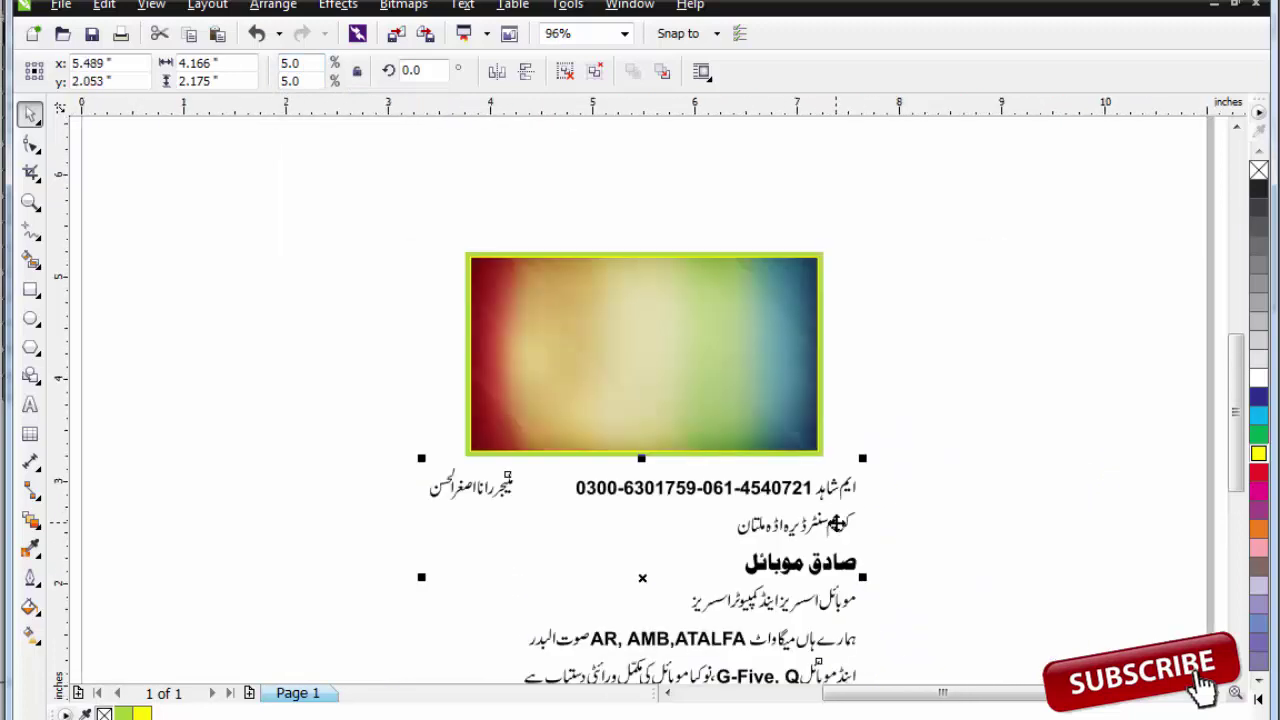
{"action": "scroll", "coordinate": [838, 487], "scroll_direction": "down", "scroll_amount": 3}
{"action": "scroll", "coordinate": [780, 400], "scroll_direction": "up", "scroll_amount": 3}
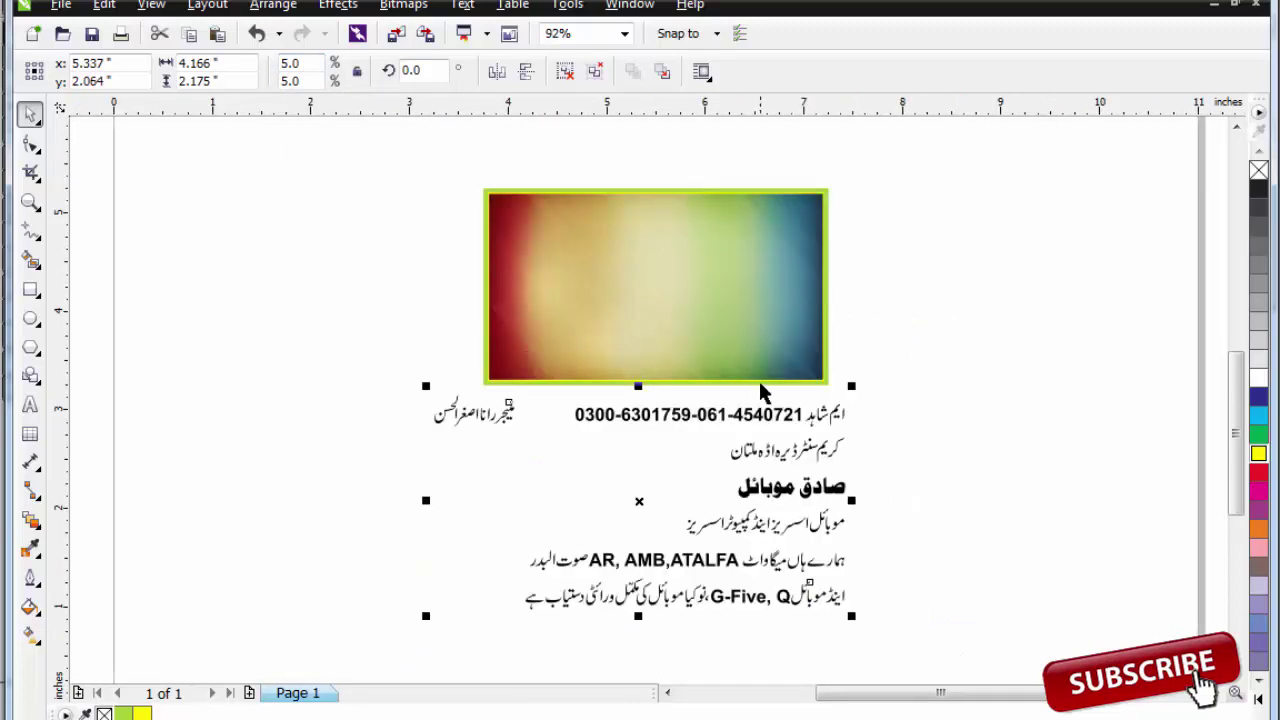
- Separate the first two contact lines from the text block and move them above the card
{"action": "left_click", "coordinate": [360, 189]}
{"action": "scroll", "coordinate": [543, 425], "scroll_direction": "up", "scroll_amount": 3}
{"action": "left_click_drag", "start_coordinate": [205, 402], "coordinate": [1073, 561]}
{"action": "scroll", "coordinate": [821, 486], "scroll_direction": "down", "scroll_amount": 3}
{"action": "left_click_drag", "start_coordinate": [413, 426], "coordinate": [899, 239]}
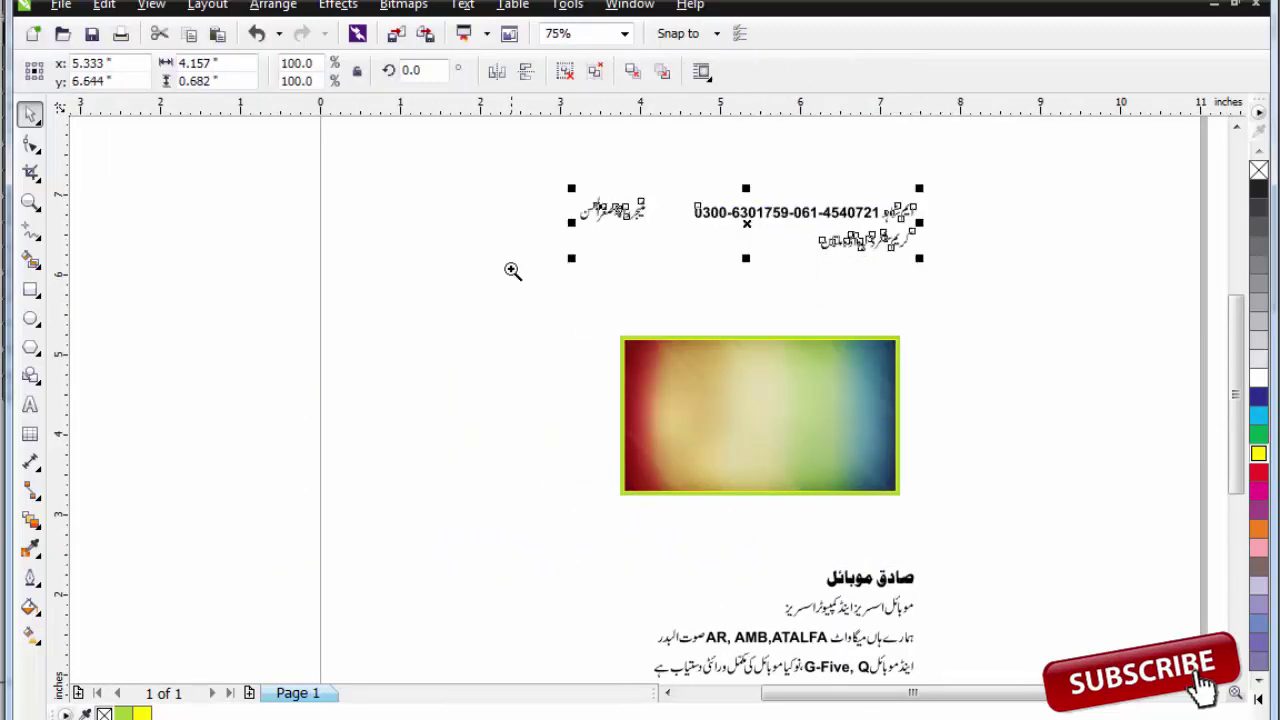
- Add a vertical guideline through the card's left part at about 4.7 inches
{"action": "scroll", "coordinate": [581, 320], "scroll_direction": "up", "scroll_amount": 2}
{"action": "left_click", "coordinate": [190, 320]}
{"action": "left_click_drag", "start_coordinate": [65, 339], "coordinate": [524, 400]}
{"action": "scroll", "coordinate": [542, 375], "scroll_direction": "down", "scroll_amount": 2}
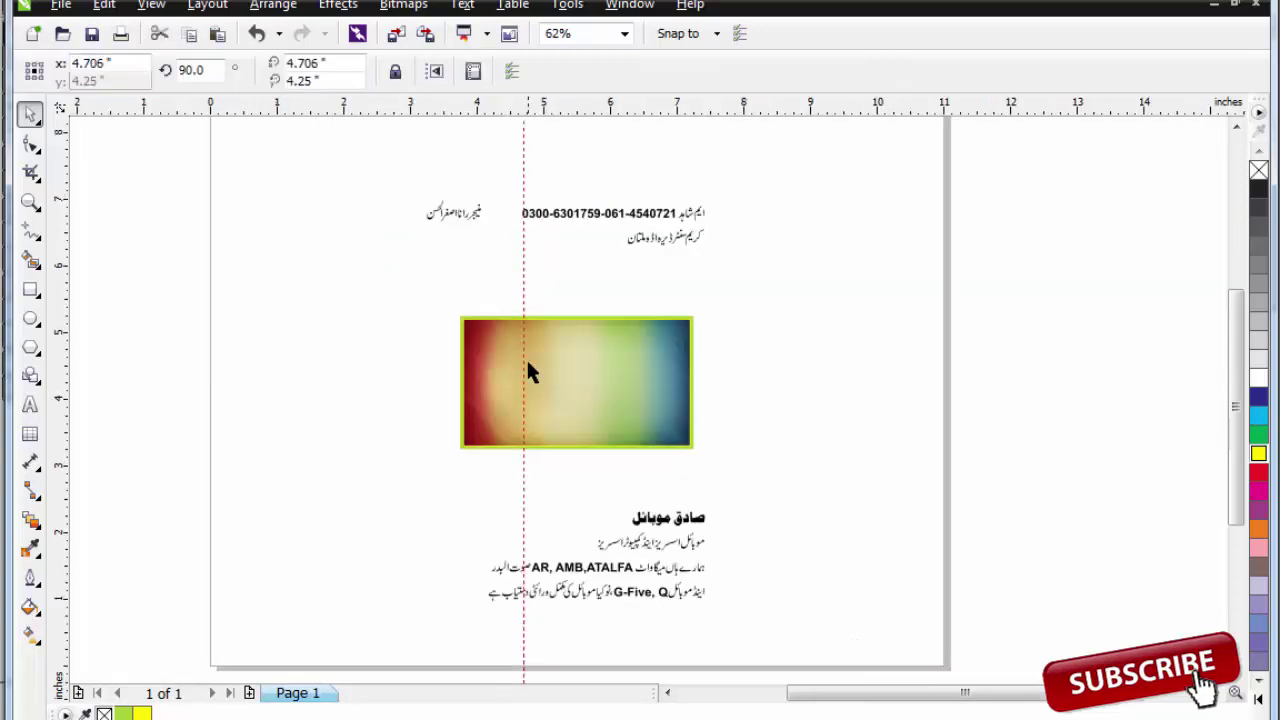
- Move the bold shop name onto the card's upper area and enlarge it to about 1.9 inches wide
{"action": "left_click_drag", "start_coordinate": [560, 457], "coordinate": [637, 295]}
{"action": "scroll", "coordinate": [630, 285], "scroll_direction": "up", "scroll_amount": 3}
{"action": "left_click_drag", "start_coordinate": [715, 340], "coordinate": [895, 432]}
{"action": "left_click_drag", "start_coordinate": [852, 338], "coordinate": [796, 358]}
{"action": "scroll", "coordinate": [710, 337], "scroll_direction": "down", "scroll_amount": 1}
- Ungroup the shop name and shift its first word, صادق, slightly closer to موبائل
{"action": "key", "text": "F2"}
{"action": "left_click_drag", "start_coordinate": [457, 246], "coordinate": [912, 458]}
{"action": "key", "text": "ctrl+u"}
{"action": "key", "text": "Escape"}
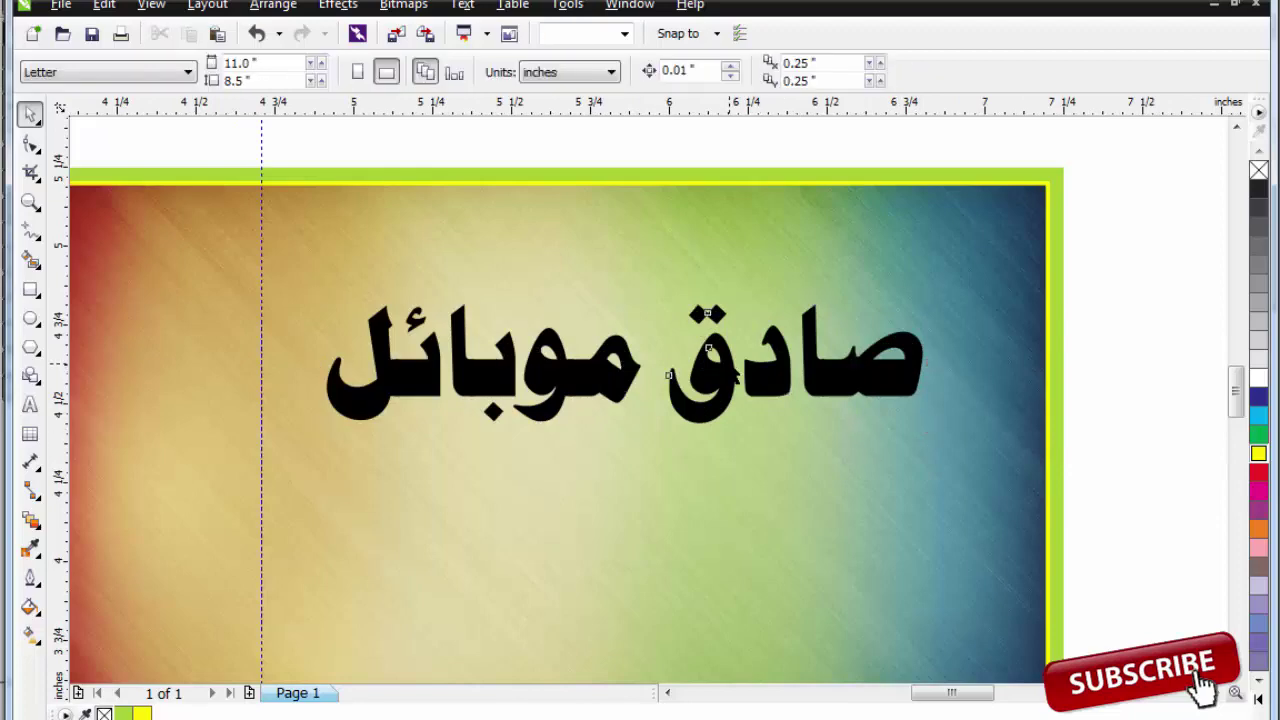
{"action": "left_click_drag", "start_coordinate": [1020, 234], "coordinate": [625, 450]}
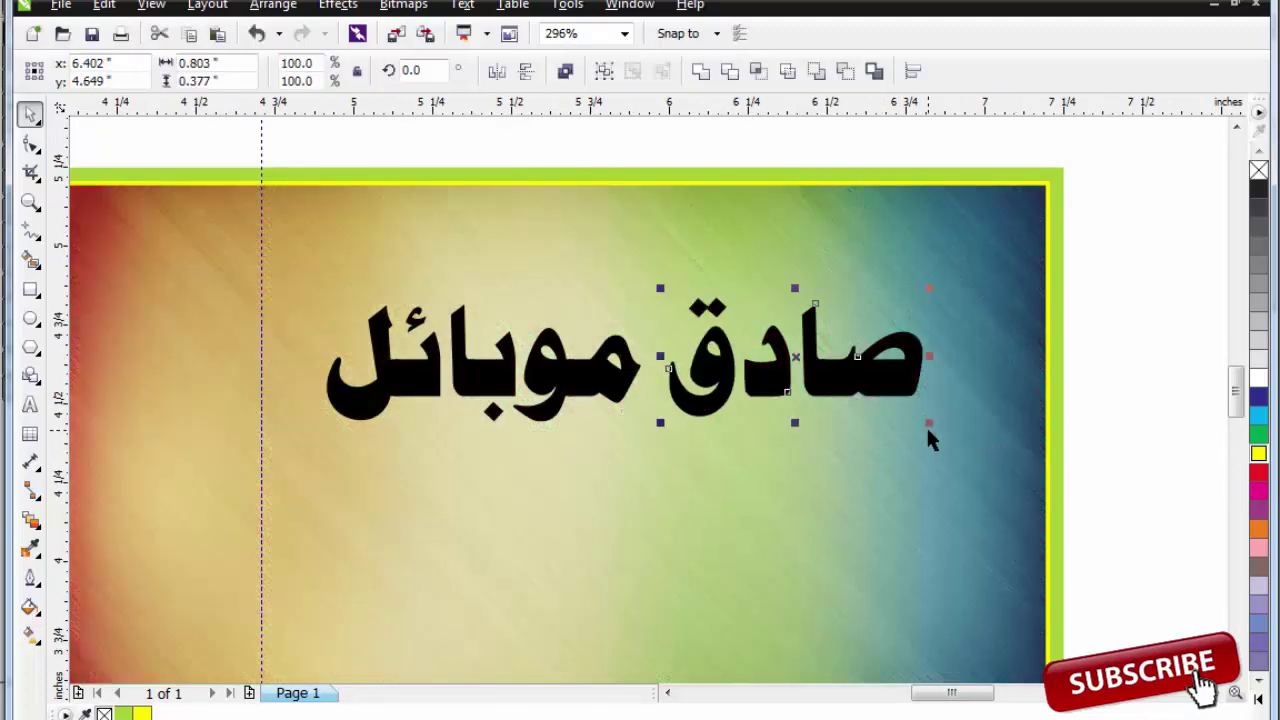
{"action": "key", "text": "Escape"}
{"action": "left_click_drag", "start_coordinate": [1006, 268], "coordinate": [612, 440]}
{"action": "left_click_drag", "start_coordinate": [718, 381], "coordinate": [711, 381]}
- Group the shop name and enlarge it to about 2.34 inches wide, between the vertical guideline and the card's right border
{"action": "key", "text": "Escape"}
{"action": "key", "text": "ctrl+a"}
{"action": "key", "text": "ctrl+g"}
{"action": "left_click_drag", "start_coordinate": [928, 293], "coordinate": [955, 287]}
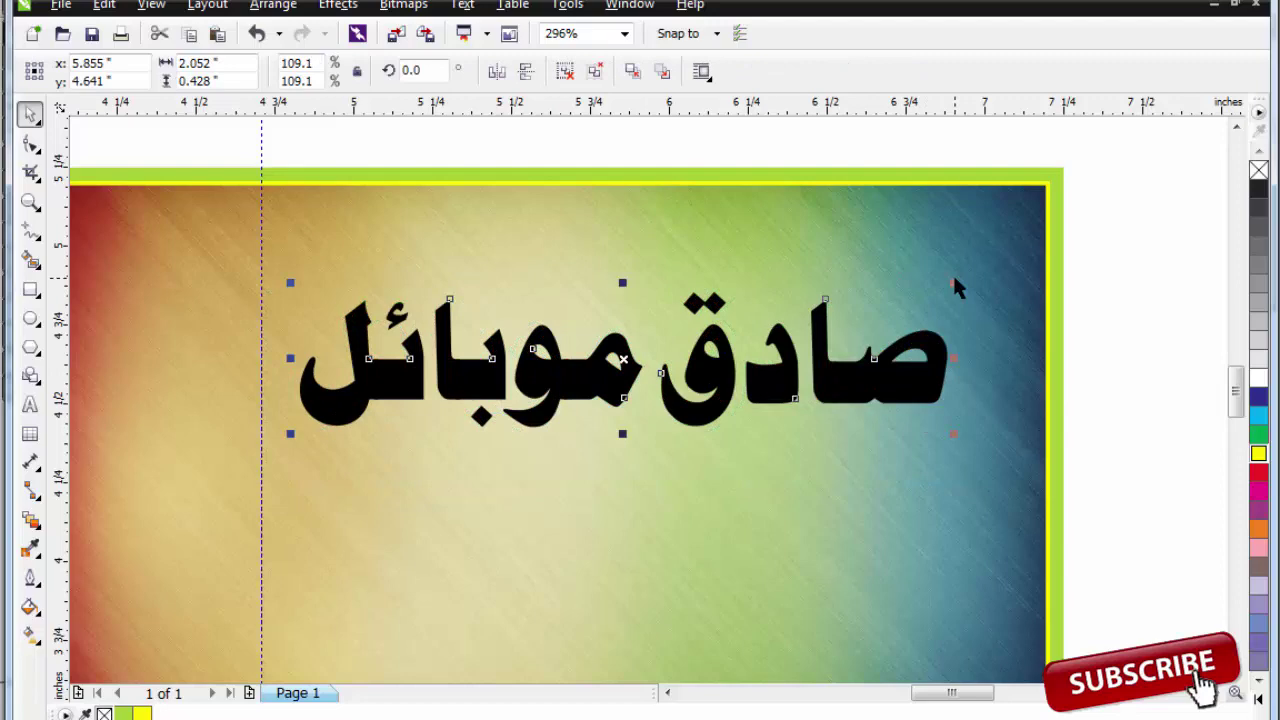
{"action": "left_click_drag", "start_coordinate": [905, 356], "coordinate": [920, 356]}
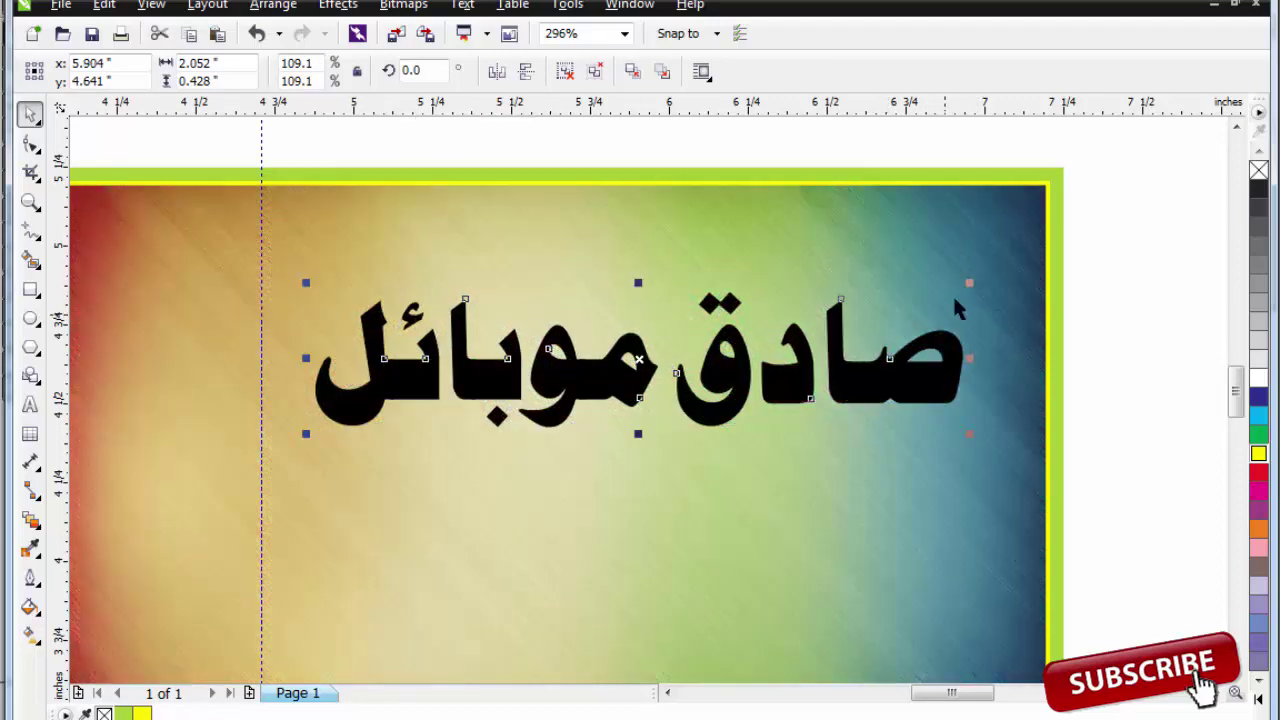
{"action": "left_click_drag", "start_coordinate": [969, 283], "coordinate": [1023, 270]}
{"action": "left_click_drag", "start_coordinate": [306, 434], "coordinate": [274, 451]}
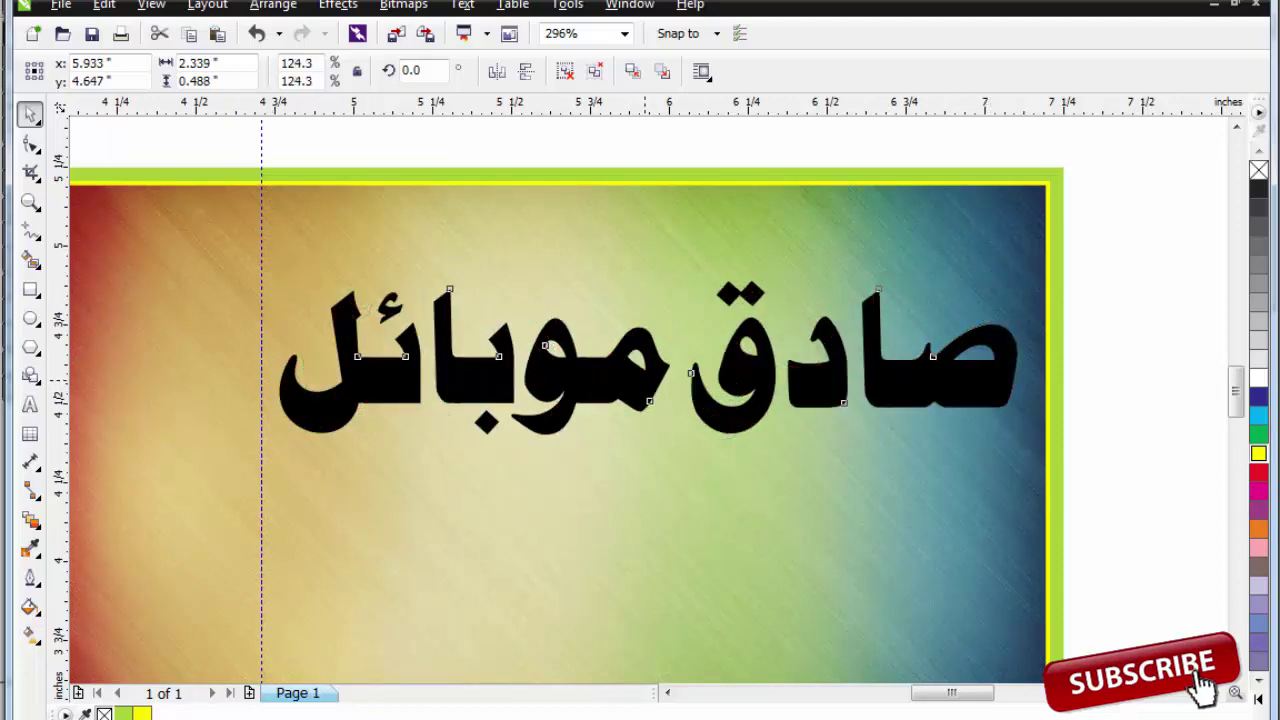
- Ungroup the shop name and move the word موبائل right up against صادق
{"action": "left_click", "coordinate": [330, 405]}
{"action": "key", "text": "F3"}
{"action": "key", "text": "F2"}
{"action": "left_click_drag", "start_coordinate": [353, 281], "coordinate": [731, 464]}
{"action": "key", "text": "ctrl+u"}
{"action": "key", "text": "Escape"}
{"action": "left_click_drag", "start_coordinate": [328, 251], "coordinate": [1030, 565]}
{"action": "left_click_drag", "start_coordinate": [937, 420], "coordinate": [959, 420]}
{"action": "scroll", "coordinate": [959, 420], "scroll_direction": "down", "scroll_amount": 2}
{"action": "key", "text": "Escape"}
{"action": "scroll", "coordinate": [961, 407], "scroll_direction": "up", "scroll_amount": 1}
- Group the letters of صادق and the letters of موبائل as separate words
{"action": "left_click", "coordinate": [732, 388]}
{"action": "left_click_drag", "start_coordinate": [831, 263], "coordinate": [541, 436]}
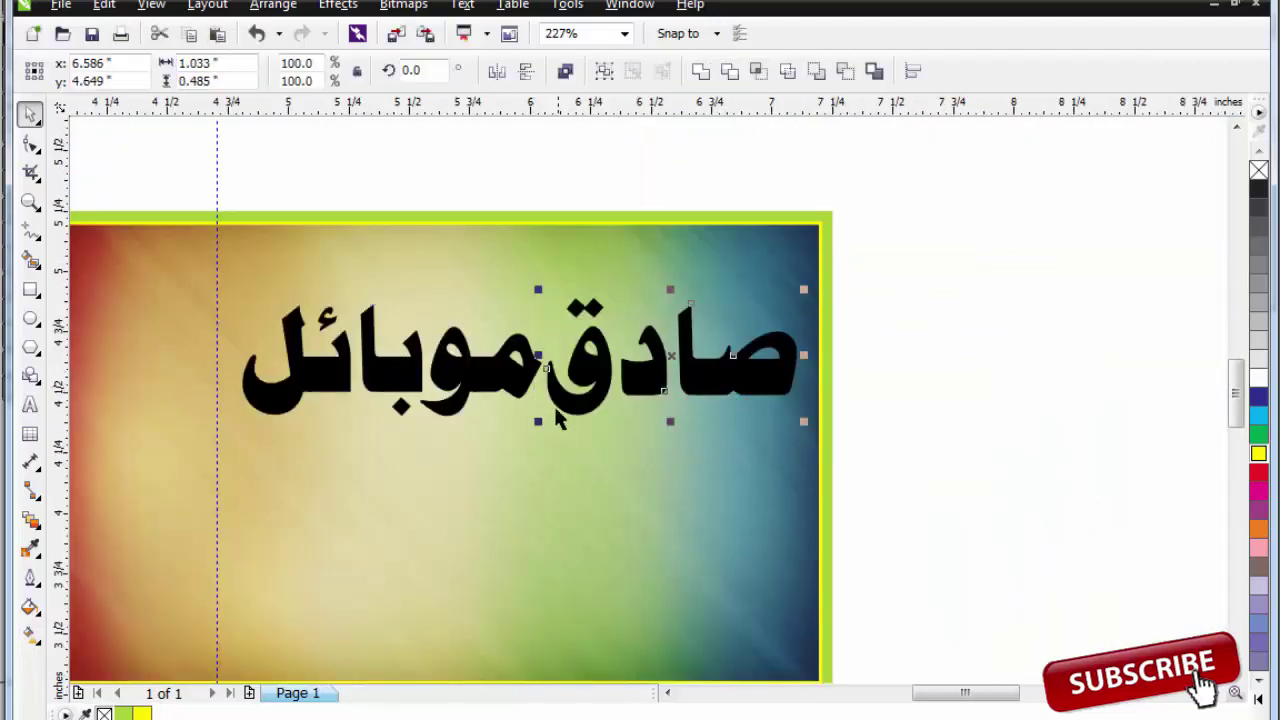
{"action": "key", "text": "Escape"}
{"action": "left_click_drag", "start_coordinate": [189, 480], "coordinate": [556, 286]}
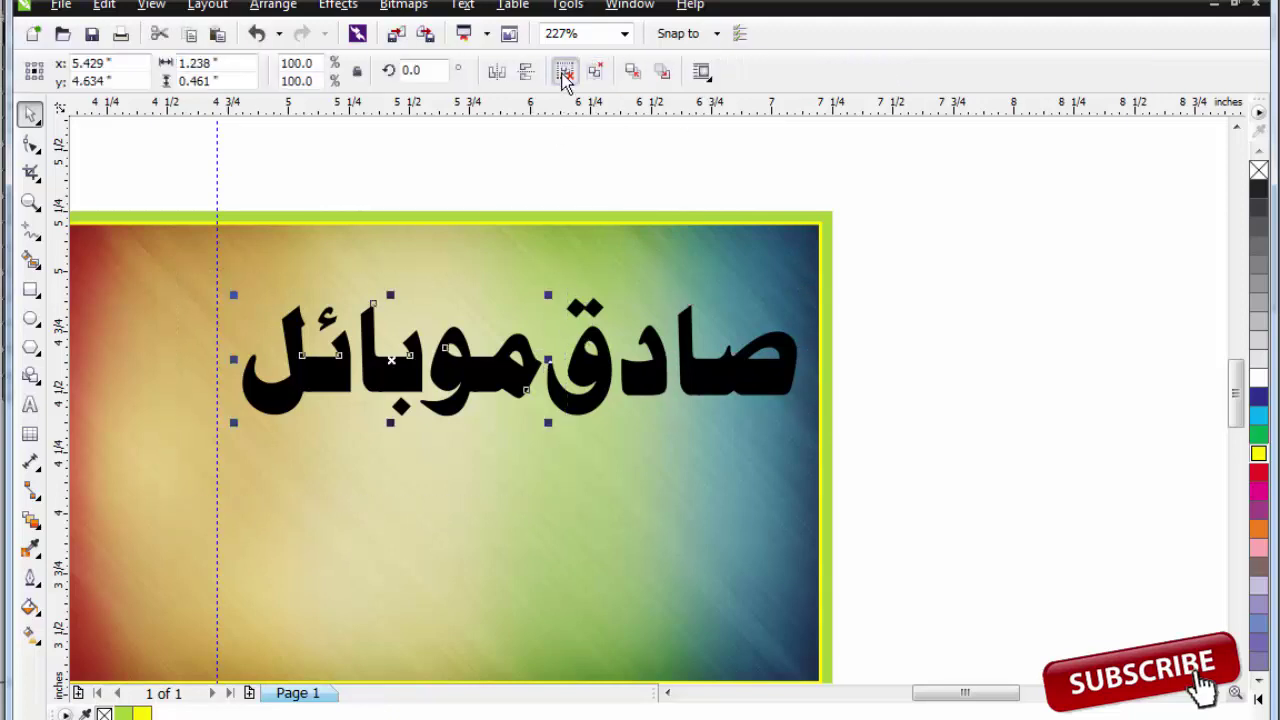
- Group both words of the shop name and enlarge them to about 2.375 inches wide, out to the vertical guideline
{"action": "key", "text": "Escape"}
{"action": "left_click_drag", "start_coordinate": [937, 221], "coordinate": [201, 494]}
{"action": "left_click_drag", "start_coordinate": [233, 425], "coordinate": [211, 432]}
{"action": "key", "text": "F3"}
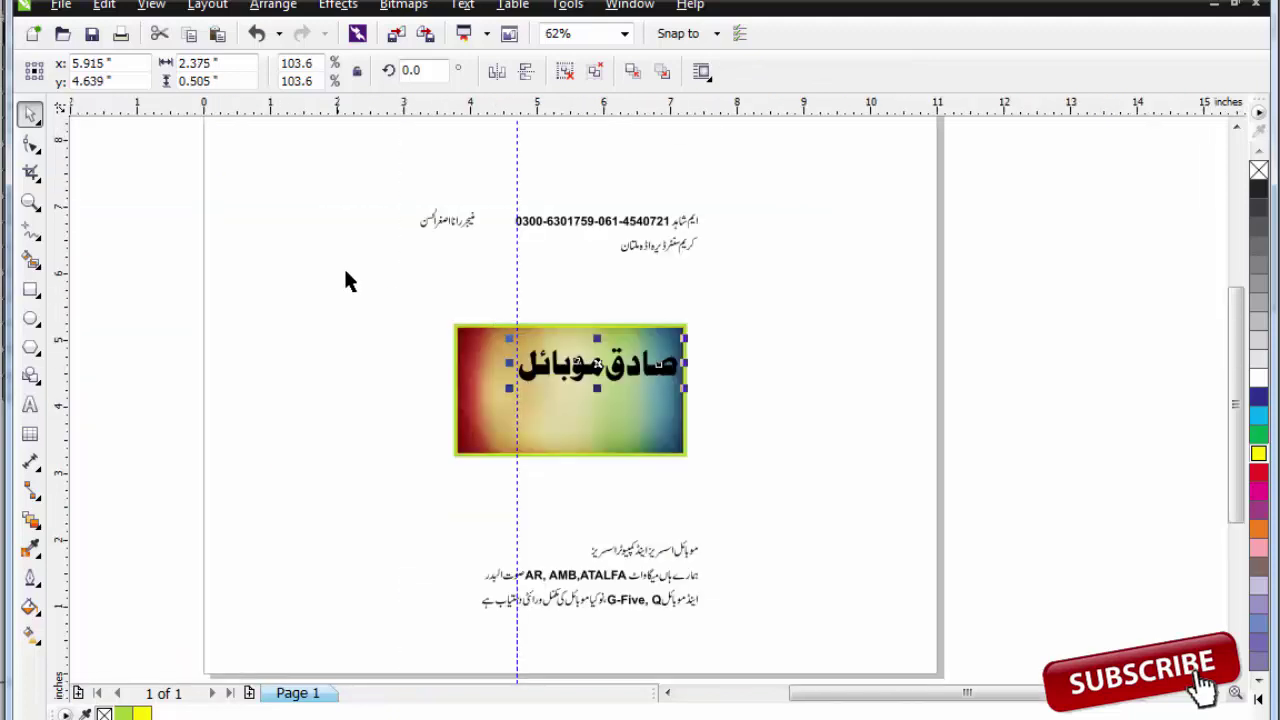
- Add a horizontal guideline just above the shop name at about 4.9 inches
{"action": "scroll", "coordinate": [458, 321], "scroll_direction": "up", "scroll_amount": 3}
{"action": "key", "text": "Escape"}
{"action": "left_click_drag", "start_coordinate": [762, 385], "coordinate": [762, 389]}
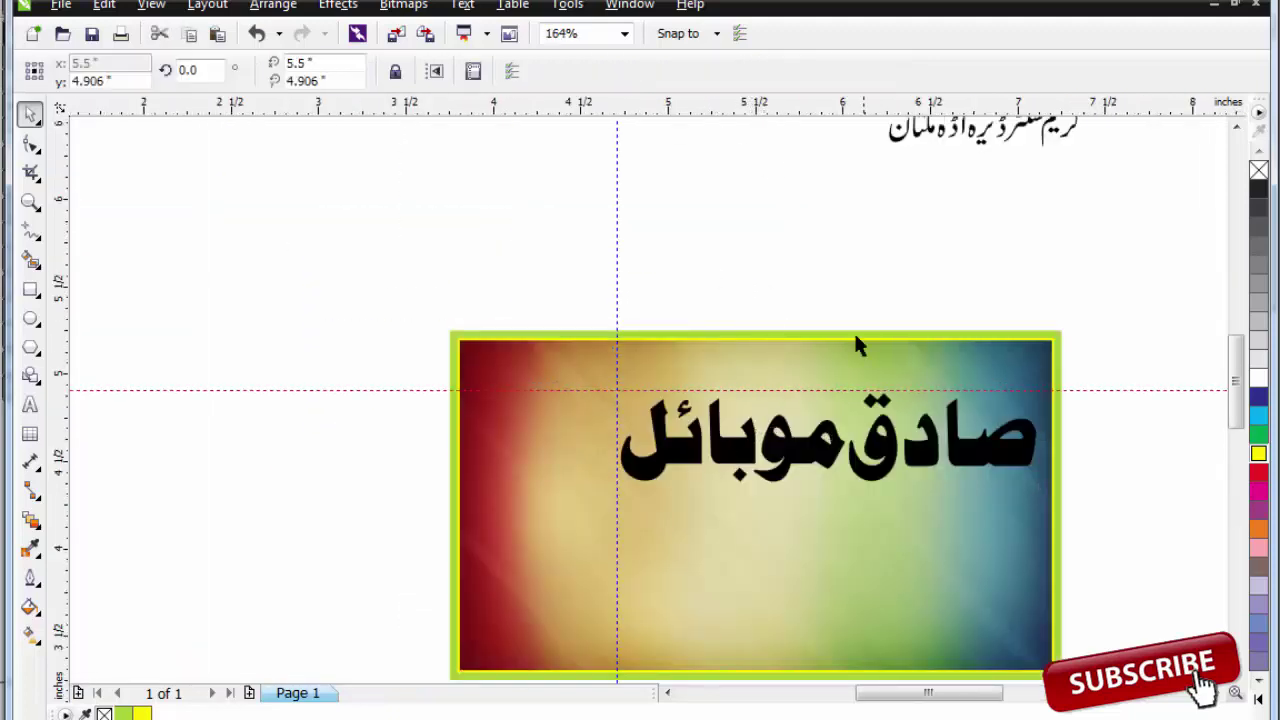
- Separate the line with the contact's name and phone numbers from the upper text and move it down to the card
{"action": "scroll", "coordinate": [860, 335], "scroll_direction": "down", "scroll_amount": 2}
{"action": "key", "text": "F2"}
{"action": "left_click_drag", "start_coordinate": [645, 213], "coordinate": [962, 350]}
{"action": "left_click", "coordinate": [971, 371]}
{"action": "scroll", "coordinate": [971, 371], "scroll_direction": "down", "scroll_amount": 1}
{"action": "scroll", "coordinate": [859, 340], "scroll_direction": "up", "scroll_amount": 2}
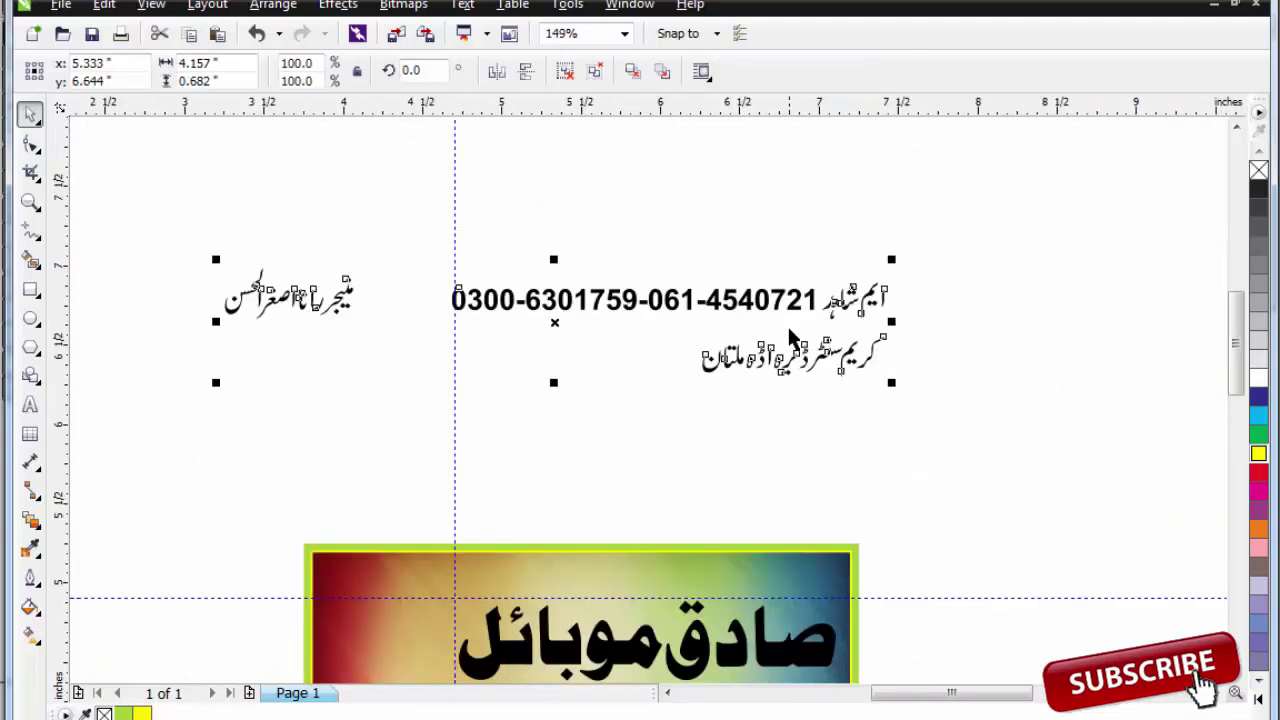
{"action": "key", "text": "Escape"}
{"action": "left_click", "coordinate": [688, 308]}
{"action": "left_click_drag", "start_coordinate": [977, 238], "coordinate": [396, 354]}
{"action": "left_click_drag", "start_coordinate": [666, 301], "coordinate": [625, 549]}
- Raise the contact line so it sits just above the card's top edge
{"action": "scroll", "coordinate": [630, 542], "scroll_direction": "down", "scroll_amount": 1}
{"action": "key", "text": "F2"}
{"action": "left_click_drag", "start_coordinate": [388, 471], "coordinate": [862, 557]}
{"action": "key", "text": "Escape"}
{"action": "left_click_drag", "start_coordinate": [785, 474], "coordinate": [785, 430]}
{"action": "scroll", "coordinate": [886, 677], "scroll_direction": "down", "scroll_amount": 3}
{"action": "scroll", "coordinate": [886, 677], "scroll_direction": "up", "scroll_amount": 2}
{"action": "key", "text": "Escape"}
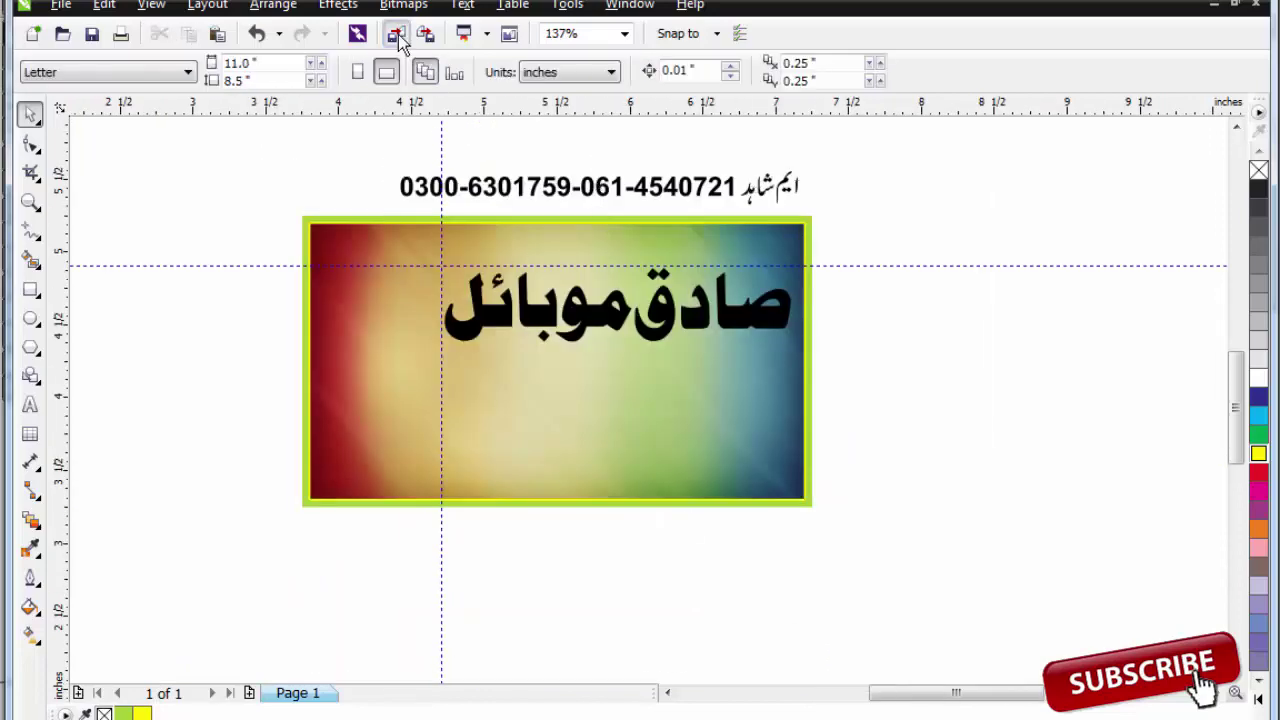
- Import sadiq mobile.cdr from the Sadiq mobile folder
{"action": "left_click", "coordinate": [398, 36]}
{"action": "left_click", "coordinate": [538, 349]}
{"action": "key", "text": "BackSpace"}
{"action": "key", "text": "s"}
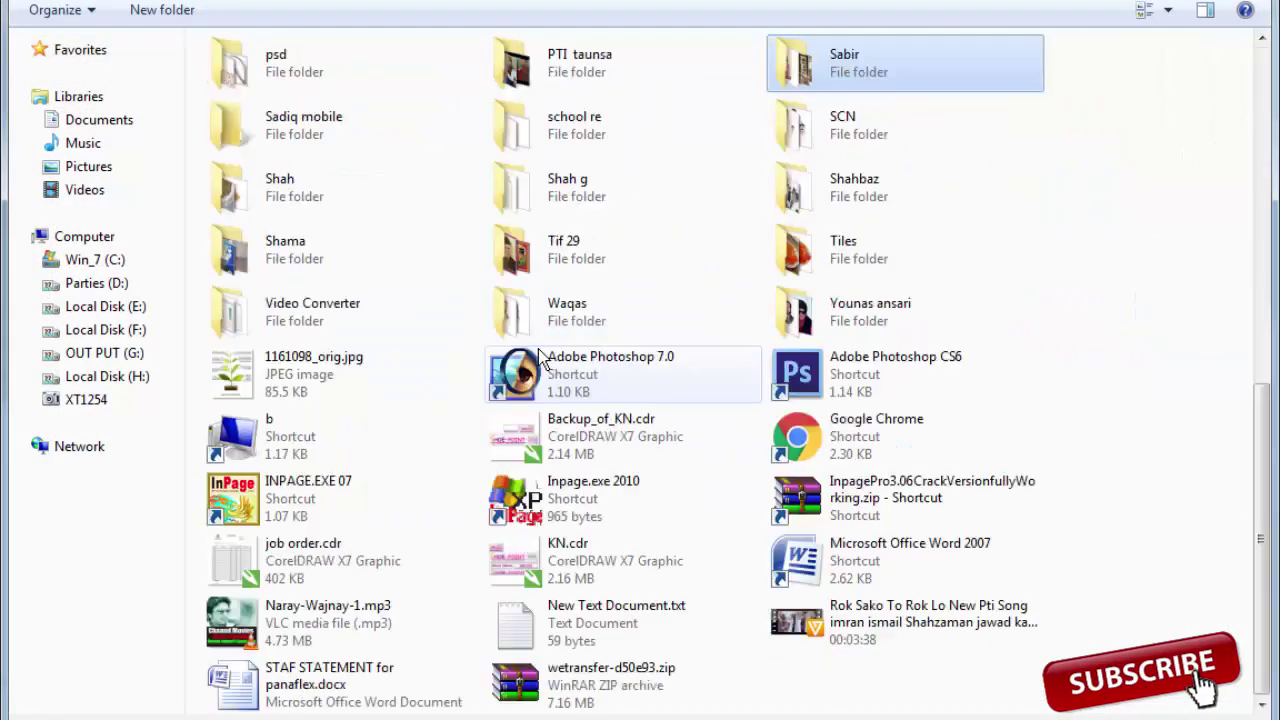
{"action": "key", "text": "s"}
{"action": "double_click", "coordinate": [320, 140]}
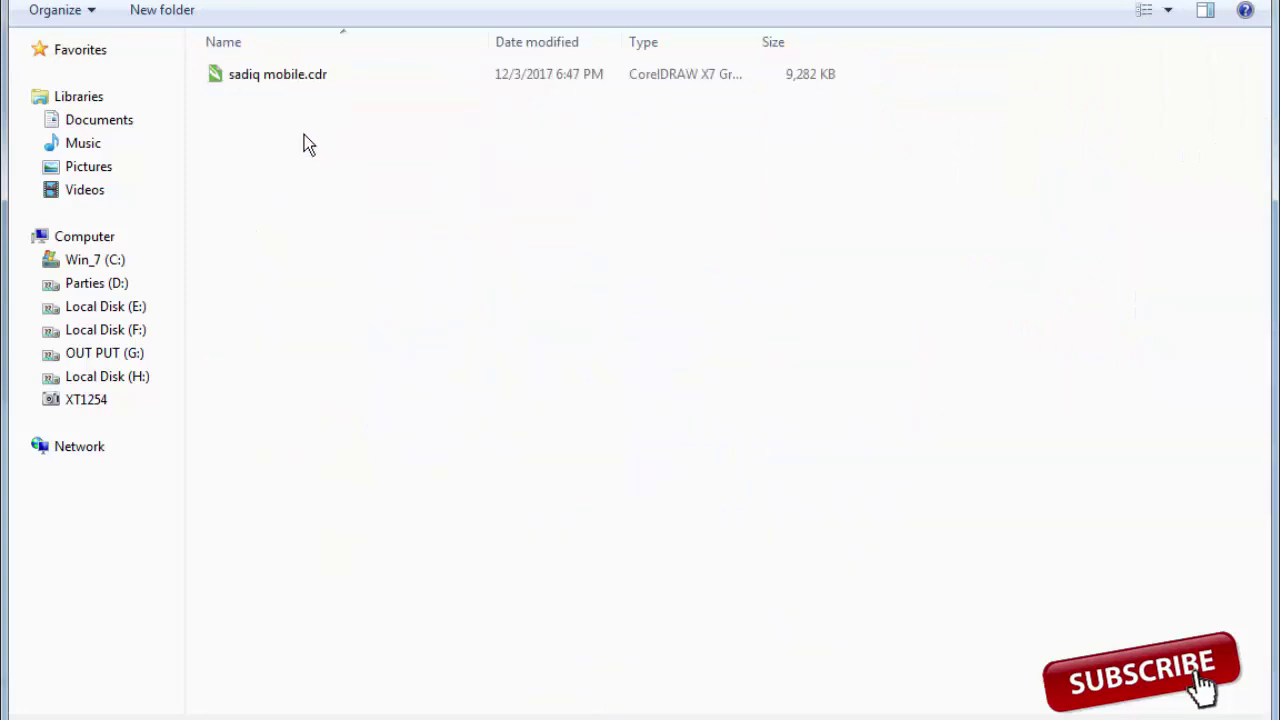
{"action": "double_click", "coordinate": [283, 80]}
{"action": "left_click", "coordinate": [897, 362]}
- Place the white smartphone picture on the card's left end
{"action": "left_click_drag", "start_coordinate": [945, 409], "coordinate": [403, 311]}
{"action": "key", "text": "Escape"}
{"action": "key", "text": "F2"}
{"action": "left_click_drag", "start_coordinate": [254, 217], "coordinate": [566, 440]}
{"action": "left_click_drag", "start_coordinate": [838, 551], "coordinate": [1180, 712]}
{"action": "mouse_move", "coordinate": [962, 616]}
{"action": "left_mouse_down"}
{"action": "mouse_move", "coordinate": [590, 531]}
{"action": "mouse_move", "coordinate": [313, 393]}
{"action": "left_mouse_up"}
{"action": "key", "text": "ctrl+z"}
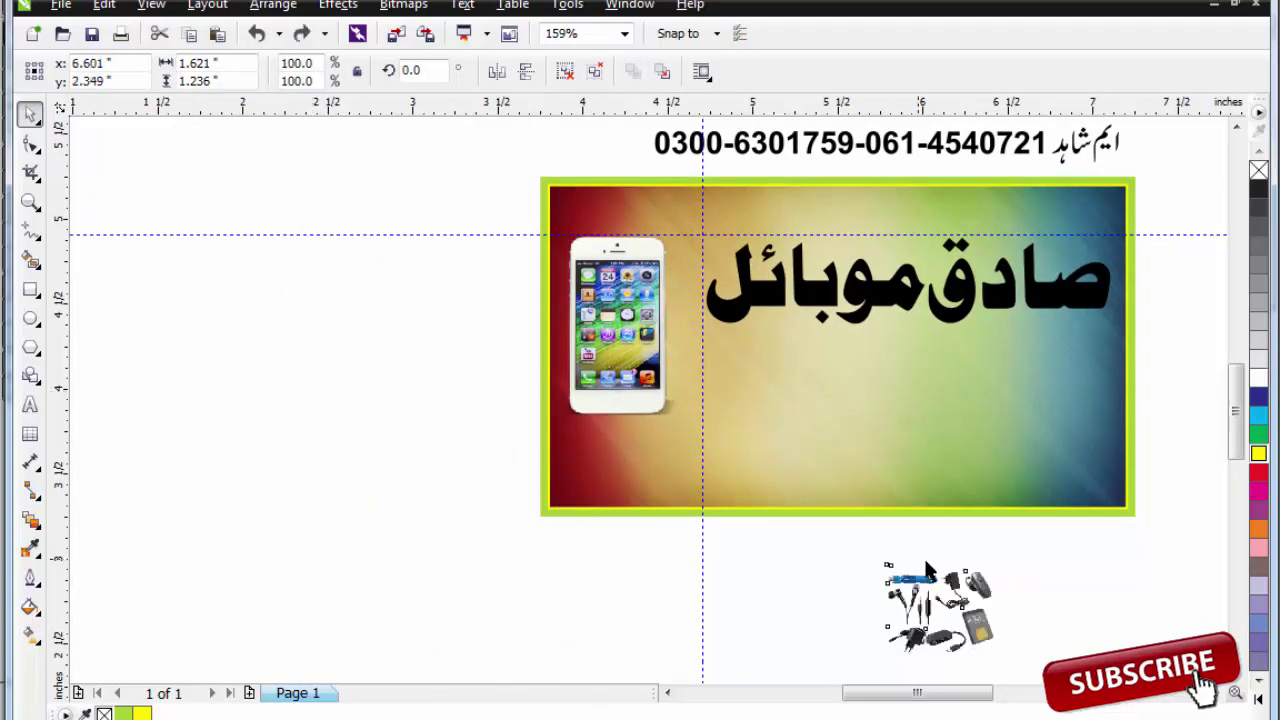
- Move the mobile accessories picture onto the card below the smartphone and adjust its size to fit
{"action": "left_click", "coordinate": [695, 509]}
{"action": "left_click_drag", "start_coordinate": [720, 519], "coordinate": [1093, 648]}
{"action": "left_click_drag", "start_coordinate": [958, 605], "coordinate": [624, 454]}
{"action": "key", "text": "F2"}
{"action": "left_click_drag", "start_coordinate": [414, 266], "coordinate": [812, 474]}
{"action": "left_click_drag", "start_coordinate": [733, 490], "coordinate": [770, 480]}
{"action": "scroll", "coordinate": [738, 450], "scroll_direction": "down", "scroll_amount": 2}
{"action": "key", "text": "F2"}
- Select the smartphone and accessories pictures together and nudge them slightly toward the card's left border
{"action": "left_click_drag", "start_coordinate": [588, 248], "coordinate": [822, 499]}
{"action": "left_click", "coordinate": [674, 396], "text": "shift"}
{"action": "left_click_drag", "start_coordinate": [674, 397], "coordinate": [665, 397]}
{"action": "scroll", "coordinate": [665, 398], "scroll_direction": "down", "scroll_amount": 1}
{"action": "scroll", "coordinate": [710, 462], "scroll_direction": "up", "scroll_amount": 1}
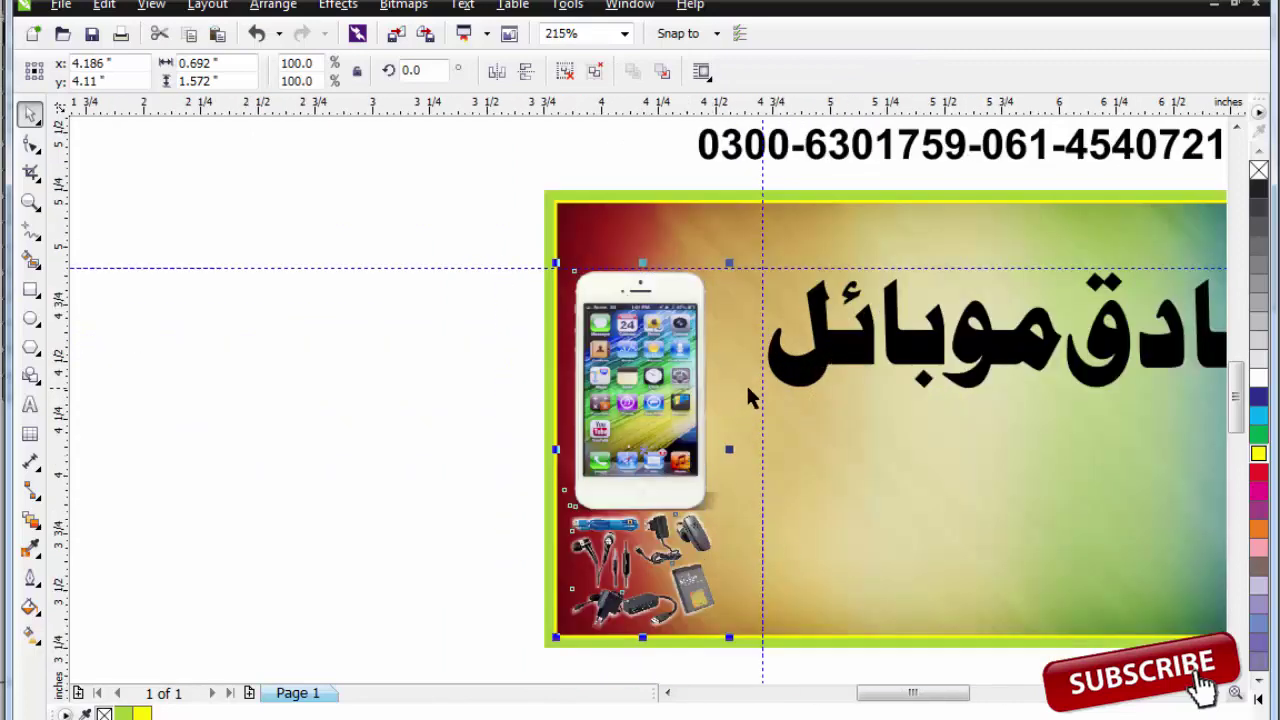
- Bring the vertical guideline closer to the smartphone and enlarge the shop name to about 2.6 inches wide
{"action": "key", "text": "Escape"}
{"action": "left_click", "coordinate": [828, 366]}
{"action": "left_click_drag", "start_coordinate": [710, 397], "coordinate": [710, 450]}
{"action": "scroll", "coordinate": [718, 419], "scroll_direction": "down", "scroll_amount": 2}
{"action": "scroll", "coordinate": [951, 505], "scroll_direction": "up", "scroll_amount": 1}
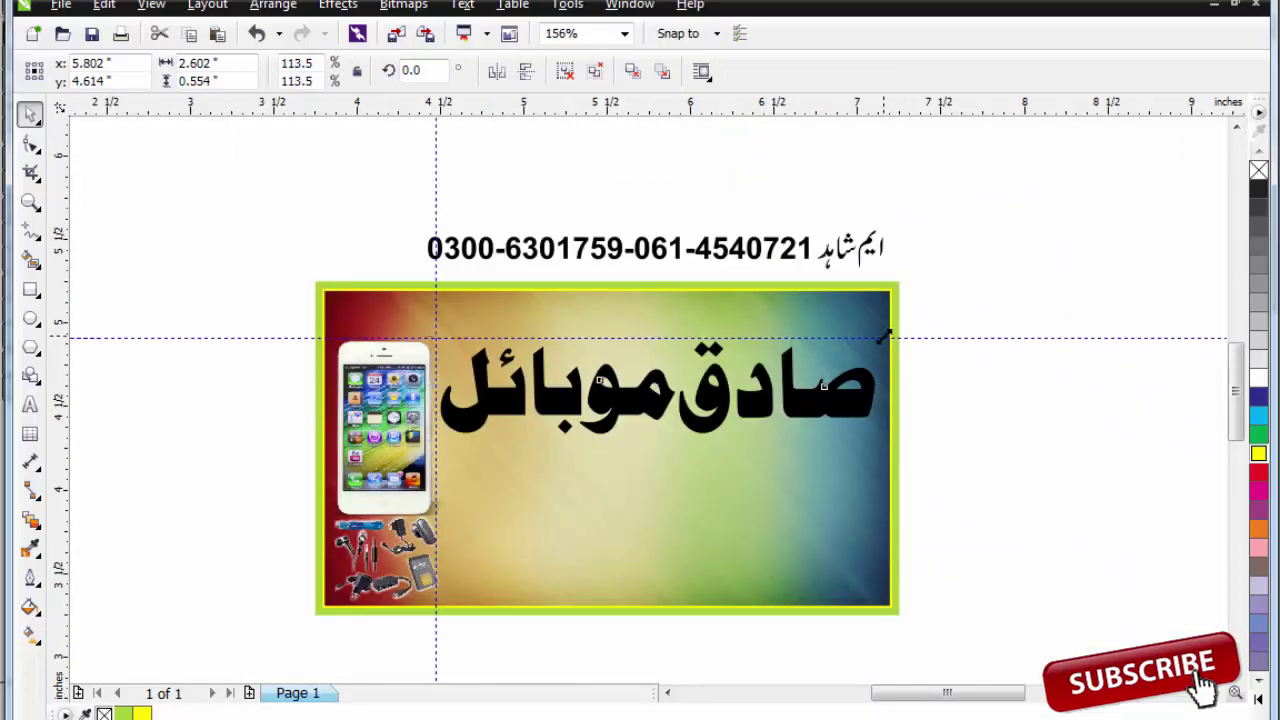
- Move the contact line onto the card's top strip above the shop name
{"action": "scroll", "coordinate": [829, 480], "scroll_direction": "down", "scroll_amount": 2}
{"action": "scroll", "coordinate": [394, 271], "scroll_direction": "up", "scroll_amount": 2}
{"action": "scroll", "coordinate": [1051, 520], "scroll_direction": "up", "scroll_amount": 1}
{"action": "key", "text": "Escape"}
{"action": "left_click", "coordinate": [821, 315]}
{"action": "key", "text": "Escape"}
{"action": "left_click_drag", "start_coordinate": [830, 136], "coordinate": [828, 215]}
- Lower the shop name and the horizontal guideline slightly to make room for the contact line
{"action": "left_click_drag", "start_coordinate": [820, 325], "coordinate": [820, 330]}
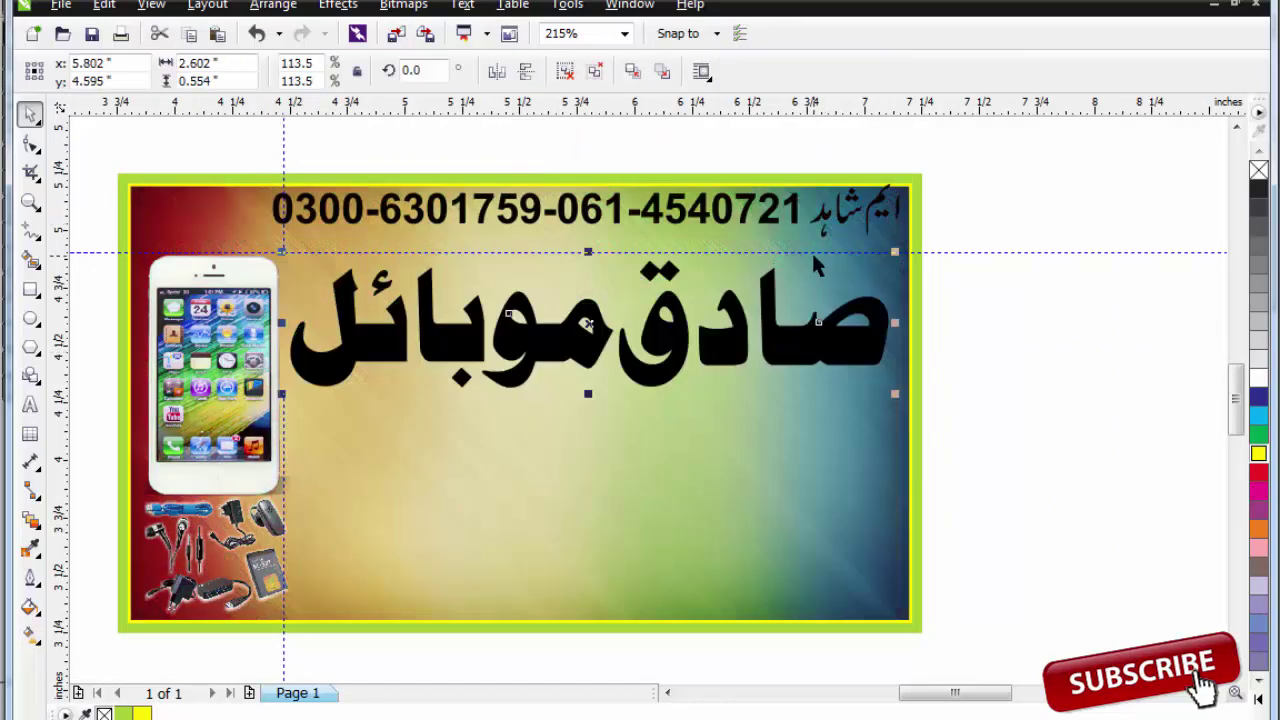
{"action": "left_click_drag", "start_coordinate": [812, 253], "coordinate": [815, 260]}
{"action": "scroll", "coordinate": [815, 260], "scroll_direction": "down", "scroll_amount": 2}
{"action": "scroll", "coordinate": [815, 260], "scroll_direction": "up", "scroll_amount": 2}
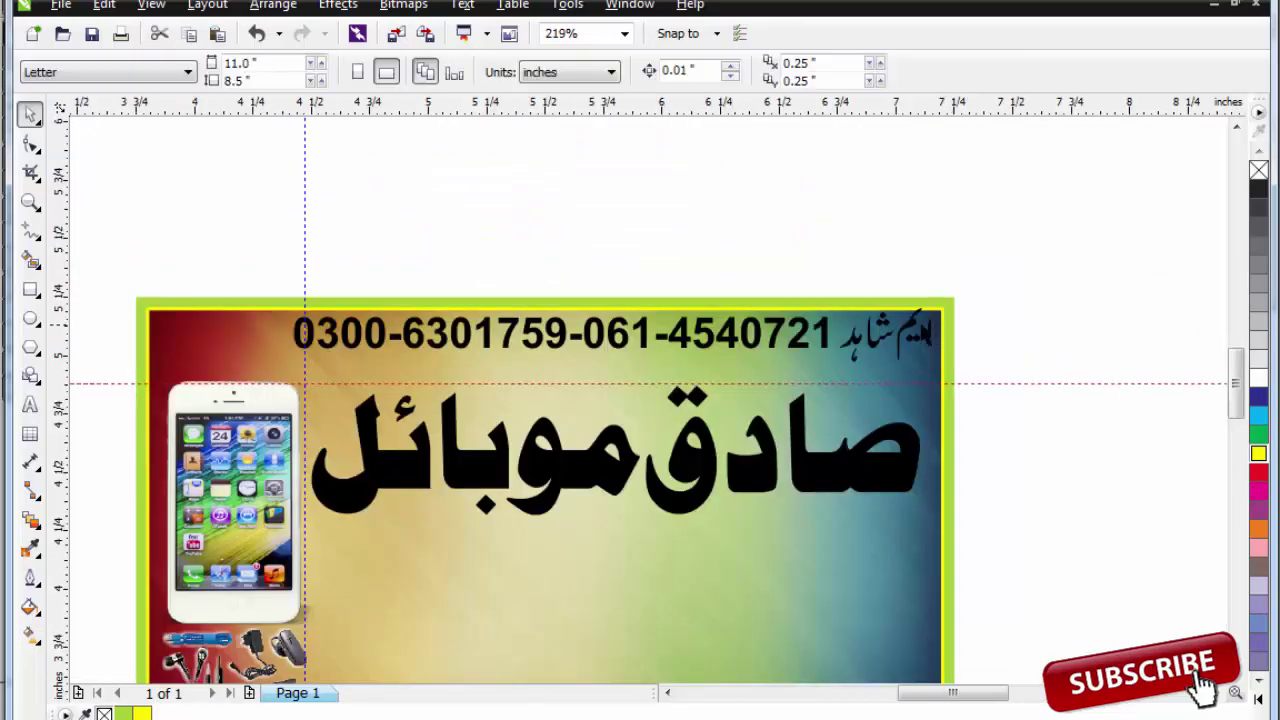
- Reduce the contact line to about 2.6 inches wide, fit it above the shop name and ungroup it
{"action": "mouse_move", "coordinate": [911, 323]}
{"action": "left_mouse_down"}
{"action": "mouse_move", "coordinate": [910, 337]}
{"action": "mouse_move", "coordinate": [923, 314]}
{"action": "left_mouse_up"}
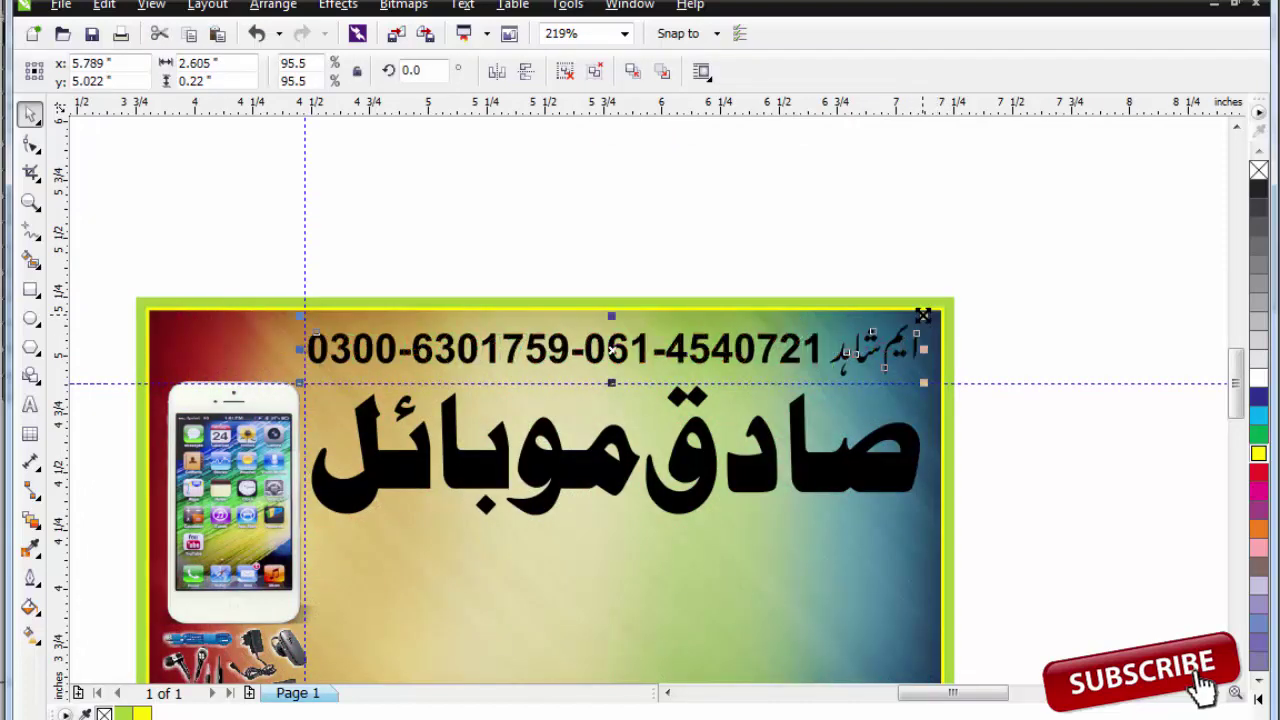
{"action": "scroll", "coordinate": [775, 322], "scroll_direction": "down", "scroll_amount": 2}
{"action": "scroll", "coordinate": [914, 441], "scroll_direction": "up", "scroll_amount": 2}
{"action": "key", "text": "ctrl+u"}
{"action": "key", "text": "Escape"}
- Adjust the positions of the contact line's loose letter pieces to tighten their spacing
{"action": "left_click", "coordinate": [697, 361]}
{"action": "left_click_drag", "start_coordinate": [710, 335], "coordinate": [689, 359]}
{"action": "key", "text": "F2"}
{"action": "left_click_drag", "start_coordinate": [245, 279], "coordinate": [899, 415]}
{"action": "left_click", "coordinate": [748, 314]}
{"action": "key", "text": "F2"}
{"action": "left_click_drag", "start_coordinate": [764, 327], "coordinate": [1130, 500]}
{"action": "left_click_drag", "start_coordinate": [880, 382], "coordinate": [872, 383]}
{"action": "left_click_drag", "start_coordinate": [930, 269], "coordinate": [850, 410]}
{"action": "left_click_drag", "start_coordinate": [812, 362], "coordinate": [814, 350]}
{"action": "left_click_drag", "start_coordinate": [903, 271], "coordinate": [724, 542]}
{"action": "left_click_drag", "start_coordinate": [803, 366], "coordinate": [798, 366]}
{"action": "left_click_drag", "start_coordinate": [935, 241], "coordinate": [468, 560]}
{"action": "left_click_drag", "start_coordinate": [528, 459], "coordinate": [492, 458]}
- Move the phone numbers off the card to just above its top edge, keeping the contact's name in place
{"action": "scroll", "coordinate": [700, 446], "scroll_direction": "down", "scroll_amount": 3}
{"action": "key", "text": "F2"}
{"action": "left_click_drag", "start_coordinate": [356, 365], "coordinate": [847, 530]}
{"action": "left_click", "coordinate": [799, 414]}
{"action": "left_click_drag", "start_coordinate": [800, 400], "coordinate": [797, 268]}
- Retype the phone numbers on the card in Swis721 BlkCn BT, about 2.12 inches wide, beside the contact's name
{"action": "key", "text": "Escape"}
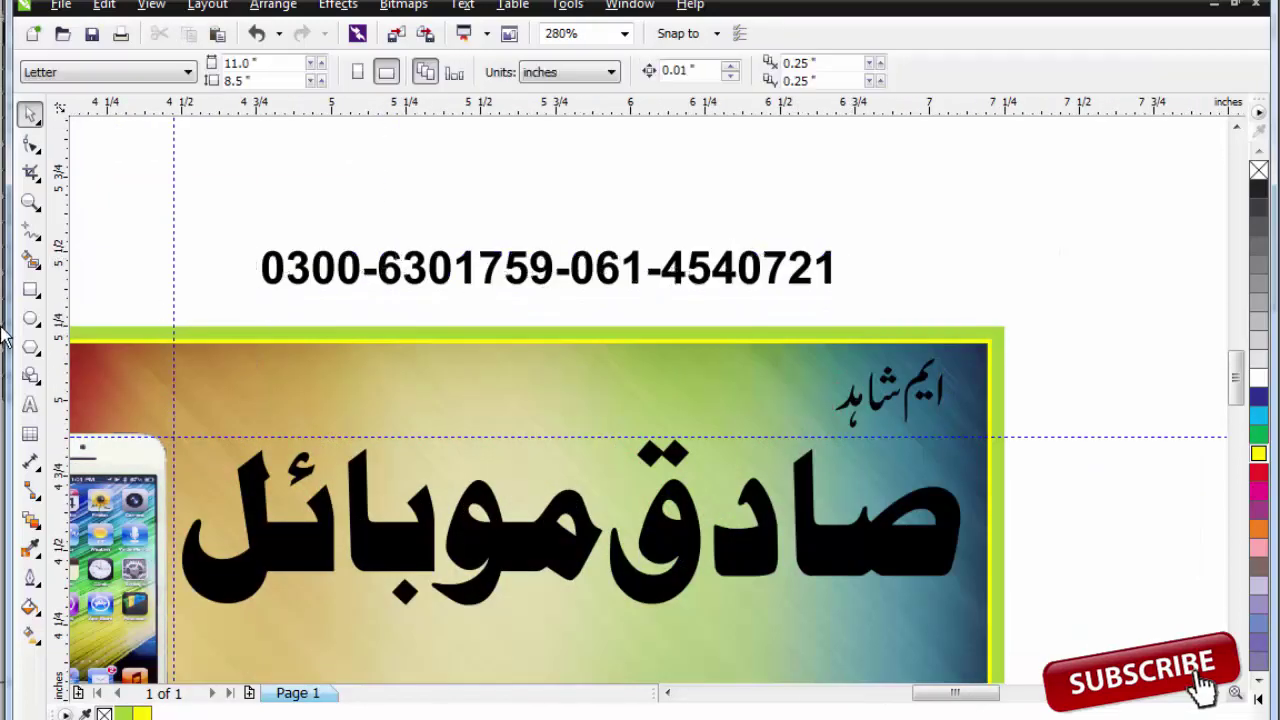
{"action": "left_click", "coordinate": [30, 404]}
{"action": "left_click", "coordinate": [226, 390]}
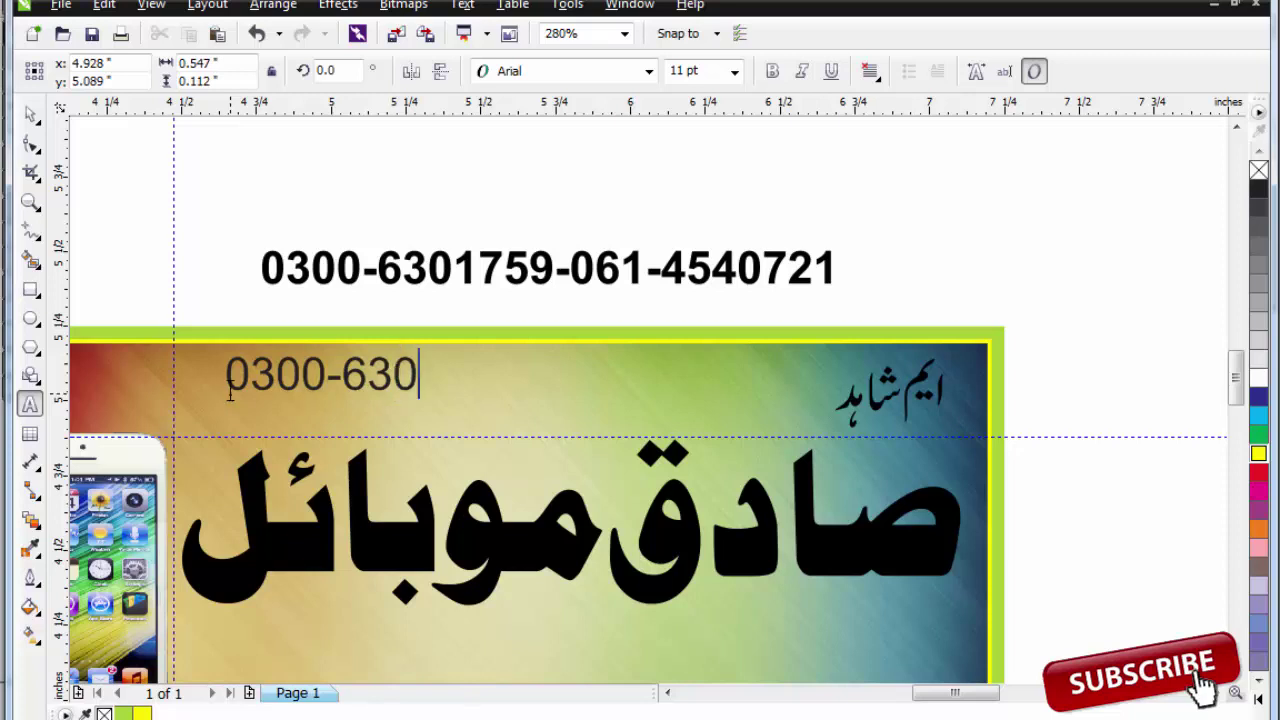
{"action": "left_click", "coordinate": [28, 124]}
{"action": "left_click", "coordinate": [544, 72]}
{"action": "left_click", "coordinate": [543, 119]}
{"action": "left_click_drag", "start_coordinate": [668, 384], "coordinate": [649, 398]}
{"action": "left_click_drag", "start_coordinate": [776, 362], "coordinate": [814, 346]}
{"action": "left_click_drag", "start_coordinate": [488, 418], "coordinate": [488, 422]}
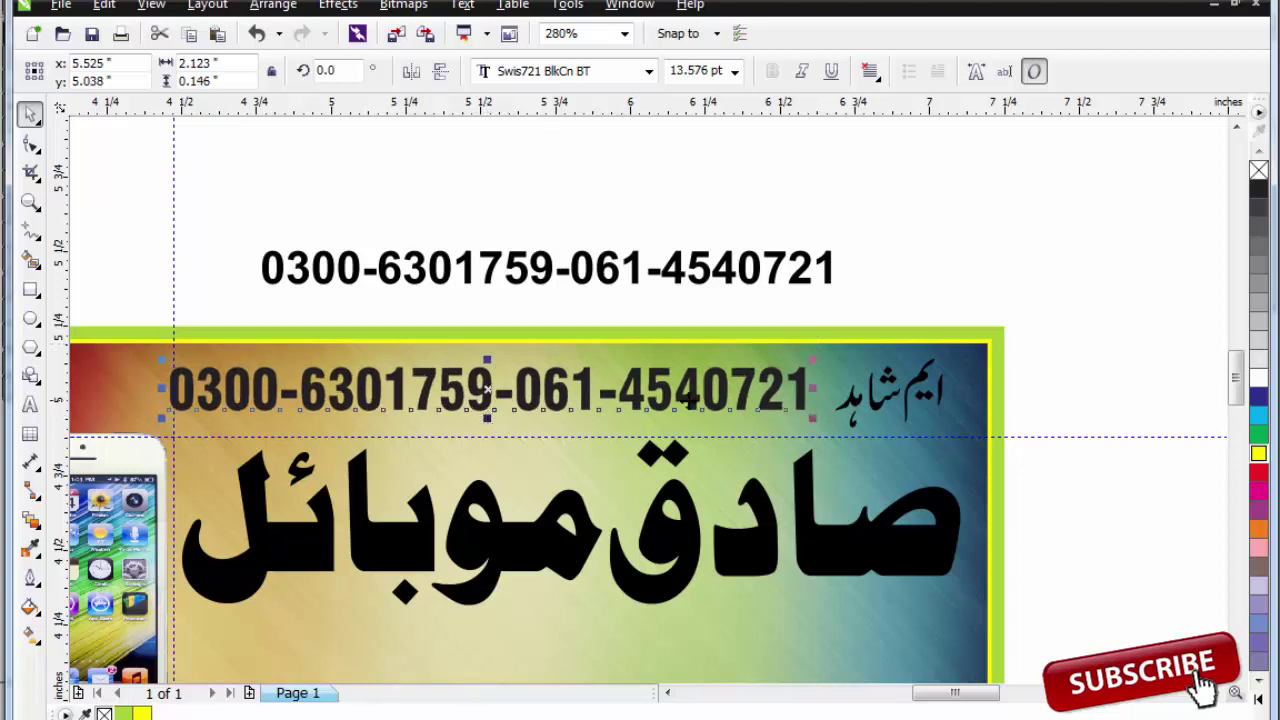
- Enlarge the contact's name slightly and group it with the new phone numbers into one line about 2.65 inches wide
{"action": "left_click", "coordinate": [889, 404]}
{"action": "left_click_drag", "start_coordinate": [952, 354], "coordinate": [960, 344]}
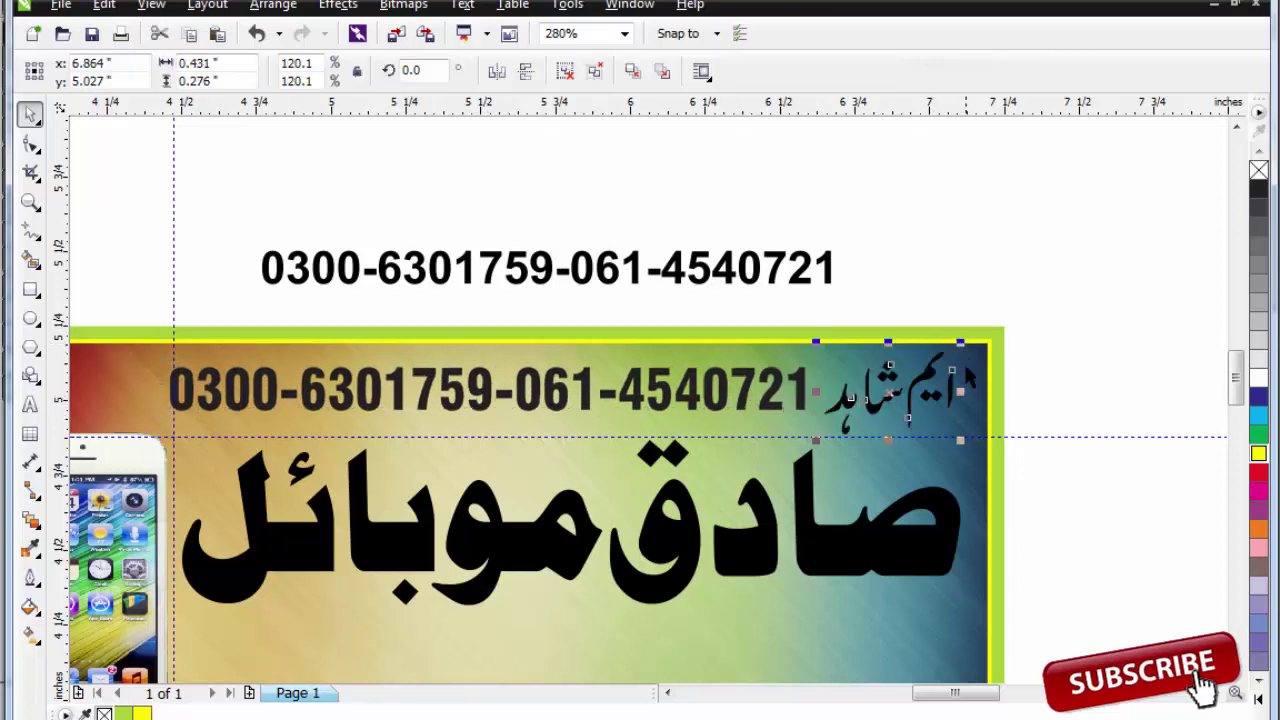
{"action": "left_click_drag", "start_coordinate": [960, 392], "coordinate": [971, 390]}
{"action": "left_click", "coordinate": [800, 380], "text": "shift"}
{"action": "key", "text": "ctrl+g"}
{"action": "left_click_drag", "start_coordinate": [800, 380], "coordinate": [800, 387]}
- Move the manager's line into the card corner above the phone picture and reduce it to about 0.49 inches wide
{"action": "key", "text": "F3"}
{"action": "key", "text": "F3"}
{"action": "key", "text": "F2"}
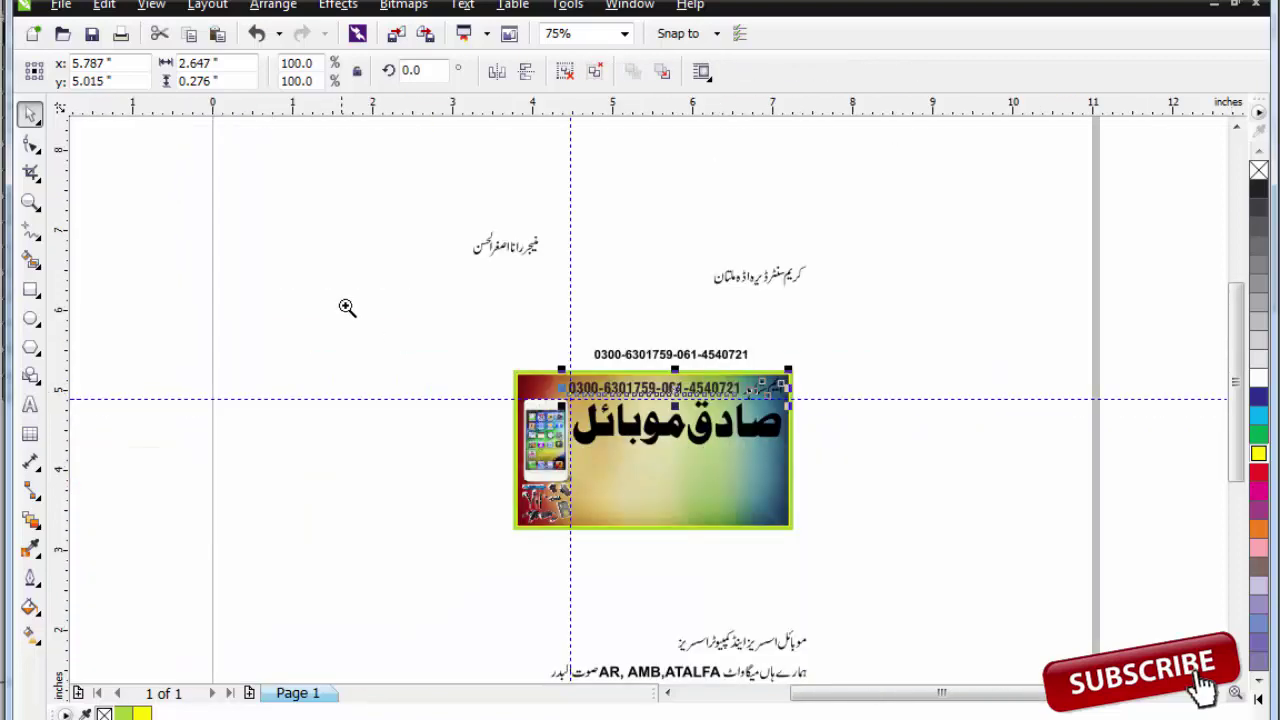
{"action": "left_click_drag", "start_coordinate": [355, 313], "coordinate": [973, 520]}
{"action": "scroll", "coordinate": [505, 315], "scroll_direction": "up", "scroll_amount": 4}
{"action": "left_click_drag", "start_coordinate": [293, 296], "coordinate": [360, 282]}
{"action": "scroll", "coordinate": [600, 297], "scroll_direction": "down", "scroll_amount": 7}
{"action": "left_click_drag", "start_coordinate": [599, 297], "coordinate": [918, 389]}
{"action": "left_click_drag", "start_coordinate": [708, 240], "coordinate": [455, 355]}
{"action": "left_click_drag", "start_coordinate": [532, 310], "coordinate": [583, 598]}
{"action": "scroll", "coordinate": [620, 640], "scroll_direction": "up", "scroll_amount": 3}
{"action": "left_click_drag", "start_coordinate": [800, 339], "coordinate": [736, 358]}
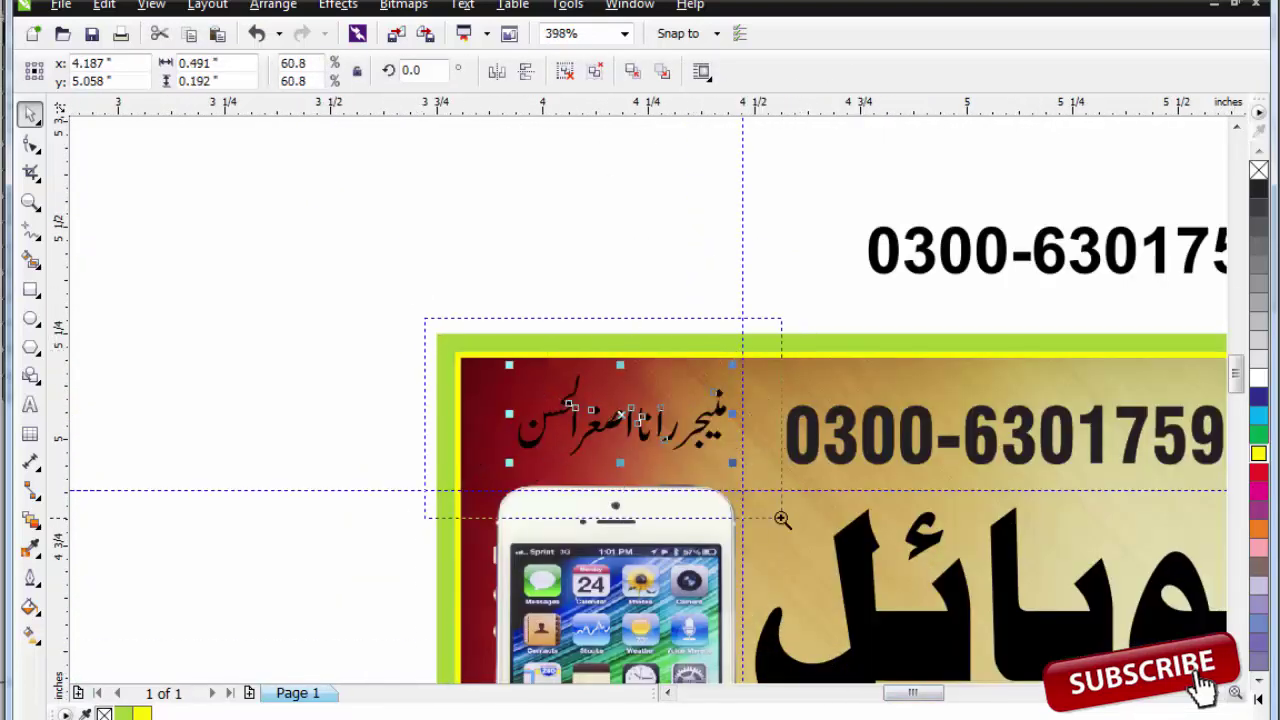
- Ungroup the manager's line, shorten its last word to about 0.165 inches high and nudge it down and left
{"action": "left_click_drag", "start_coordinate": [684, 494], "coordinate": [788, 518]}
{"action": "key", "text": "ctrl+u"}
{"action": "left_click", "coordinate": [476, 392]}
{"action": "left_click_drag", "start_coordinate": [231, 182], "coordinate": [567, 573]}
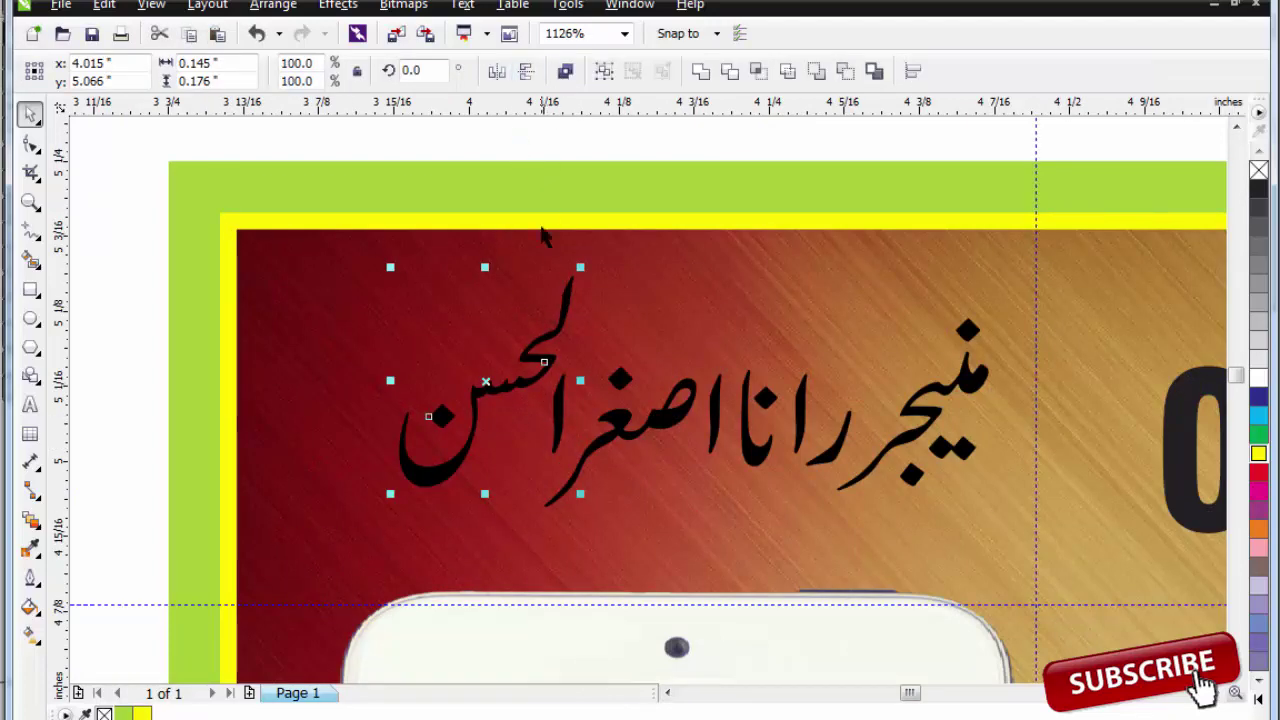
{"action": "left_click_drag", "start_coordinate": [485, 268], "coordinate": [485, 281]}
{"action": "left_click_drag", "start_coordinate": [536, 360], "coordinate": [529, 367]}
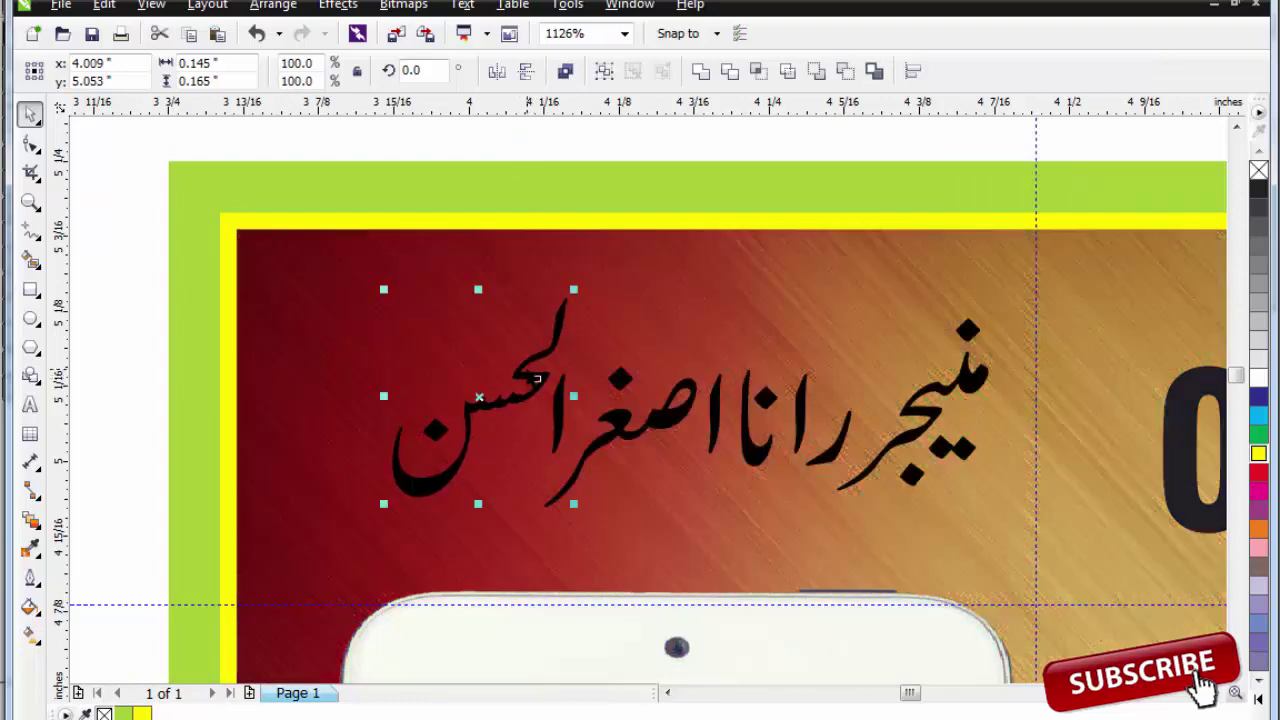
- Move the manager title word away from the name toward the phone numbers, leaving a clear gap between them
{"action": "key", "text": "Escape"}
{"action": "scroll", "coordinate": [528, 360], "scroll_direction": "down", "scroll_amount": 2}
{"action": "key", "text": "F2"}
{"action": "left_click_drag", "start_coordinate": [405, 266], "coordinate": [694, 432]}
{"action": "left_click_drag", "start_coordinate": [363, 297], "coordinate": [863, 607]}
{"action": "left_click_drag", "start_coordinate": [971, 458], "coordinate": [1030, 460]}
- Adjust the positions of the loose letter pieces at the start of the manager's name
{"action": "key", "text": "F2"}
{"action": "left_click_drag", "start_coordinate": [785, 427], "coordinate": [921, 608]}
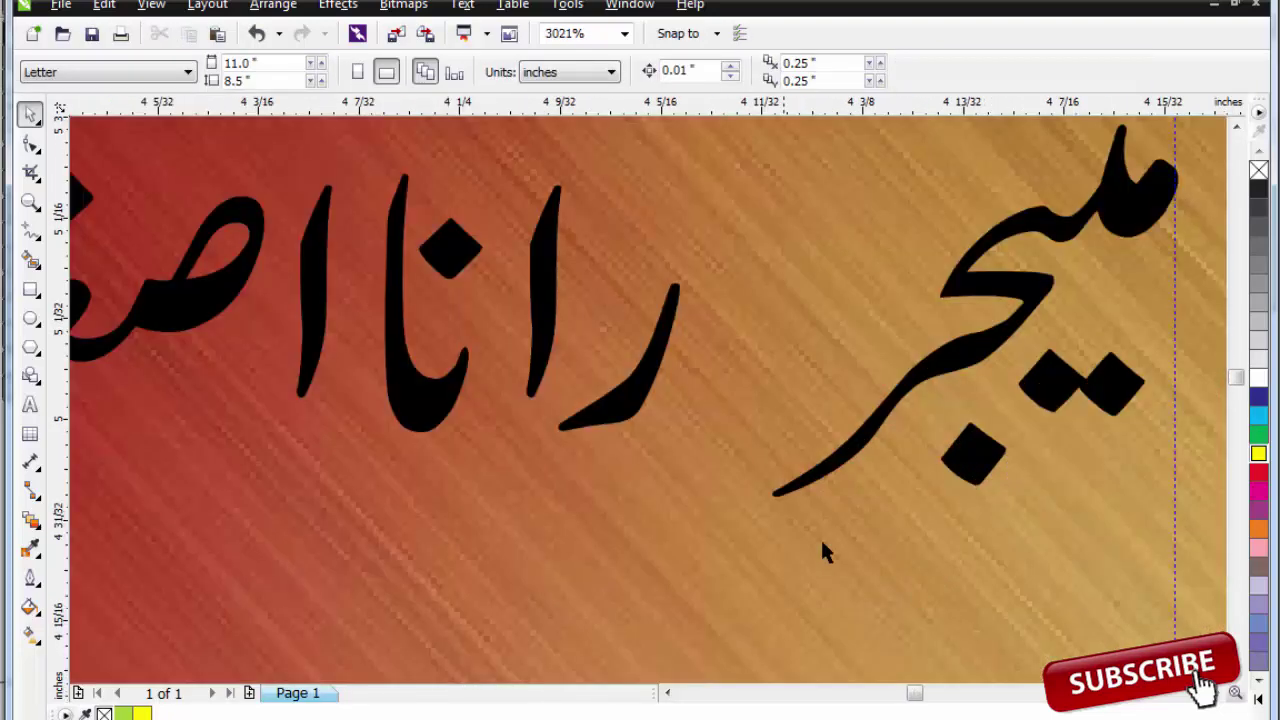
{"action": "left_click", "coordinate": [626, 423]}
{"action": "left_click_drag", "start_coordinate": [549, 285], "coordinate": [596, 260]}
{"action": "left_click", "coordinate": [616, 303]}
{"action": "scroll", "coordinate": [616, 303], "scroll_direction": "down", "scroll_amount": 1}
{"action": "left_click_drag", "start_coordinate": [552, 470], "coordinate": [685, 205]}
{"action": "left_click_drag", "start_coordinate": [616, 369], "coordinate": [583, 370]}
- Enlarge the manager's name as a group to about 0.43 inches wide and shift it slightly left
{"action": "key", "text": "Escape"}
{"action": "scroll", "coordinate": [583, 369], "scroll_direction": "down", "scroll_amount": 1}
{"action": "left_click_drag", "start_coordinate": [625, 236], "coordinate": [224, 436]}
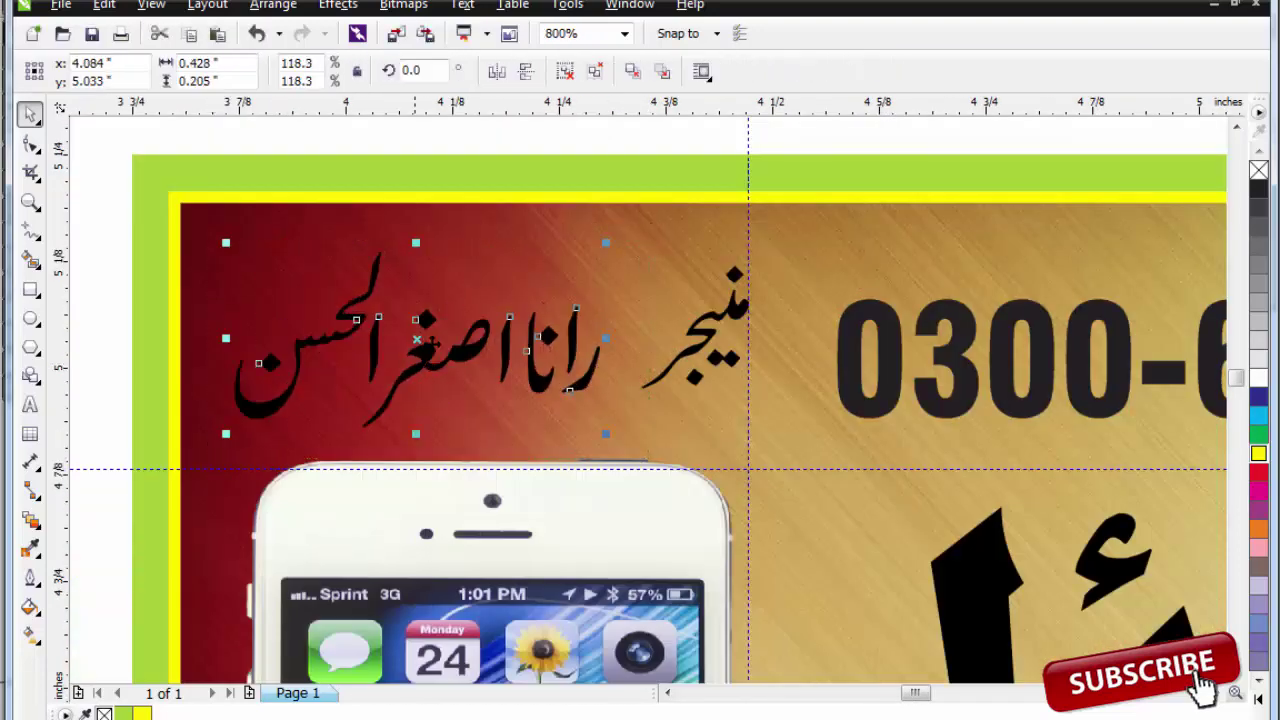
{"action": "left_click_drag", "start_coordinate": [497, 336], "coordinate": [472, 336]}
- Draw an ellipse about 0.2 by 0.16 inches around the manager title word and skew it to the right
{"action": "scroll", "coordinate": [672, 303], "scroll_direction": "down", "scroll_amount": 2}
{"action": "scroll", "coordinate": [853, 237], "scroll_direction": "down", "scroll_amount": 1}
{"action": "key", "text": "F2"}
{"action": "left_click_drag", "start_coordinate": [803, 214], "coordinate": [1129, 350]}
{"action": "scroll", "coordinate": [816, 320], "scroll_direction": "down", "scroll_amount": 2}
{"action": "key", "text": "F2"}
{"action": "left_click_drag", "start_coordinate": [397, 237], "coordinate": [916, 407]}
{"action": "key", "text": "Escape"}
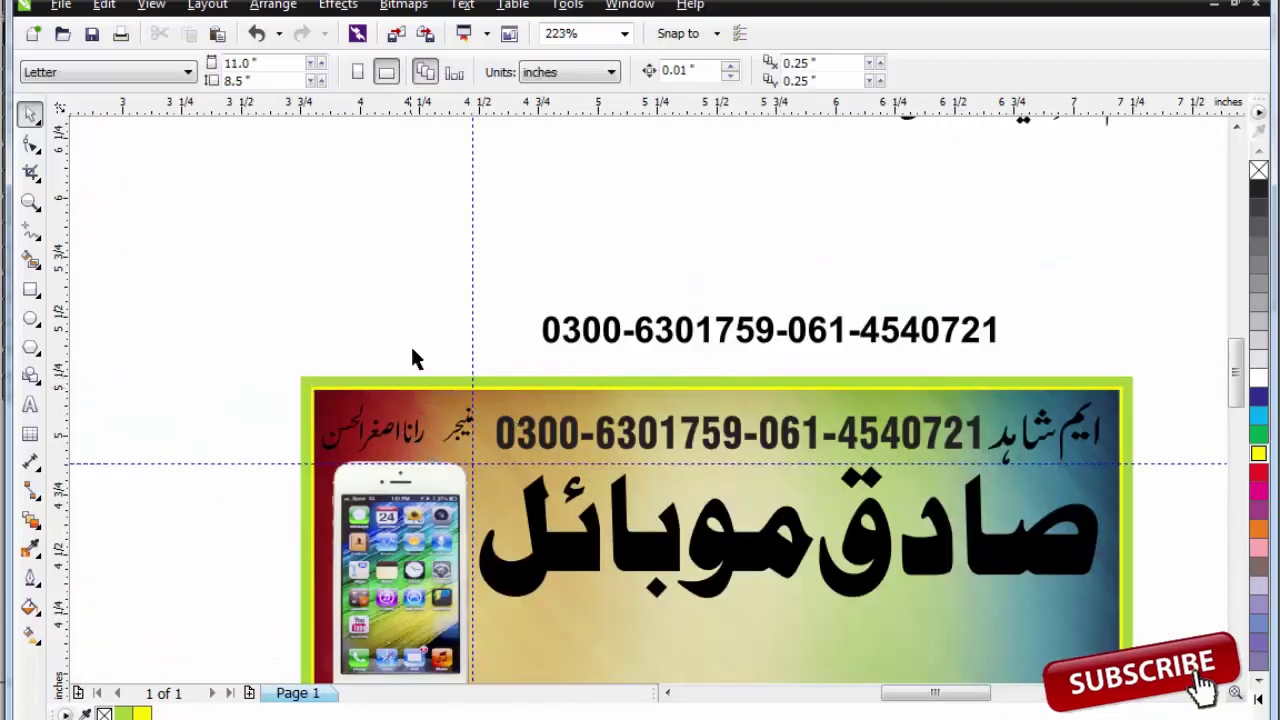
{"action": "scroll", "coordinate": [450, 465], "scroll_direction": "up", "scroll_amount": 2}
{"action": "left_click", "coordinate": [30, 320]}
{"action": "left_click_drag", "start_coordinate": [414, 332], "coordinate": [541, 438]}
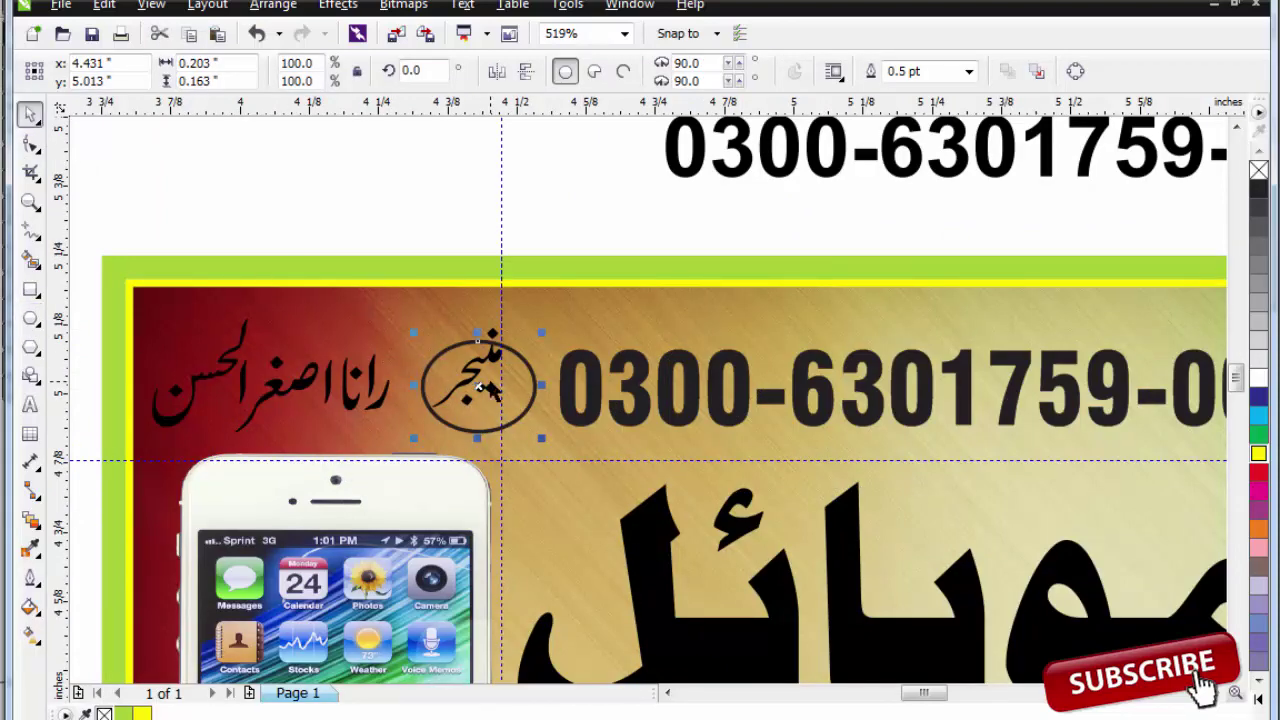
{"action": "left_click_drag", "start_coordinate": [477, 342], "coordinate": [530, 343]}
{"action": "scroll", "coordinate": [427, 370], "scroll_direction": "up", "scroll_amount": 2}
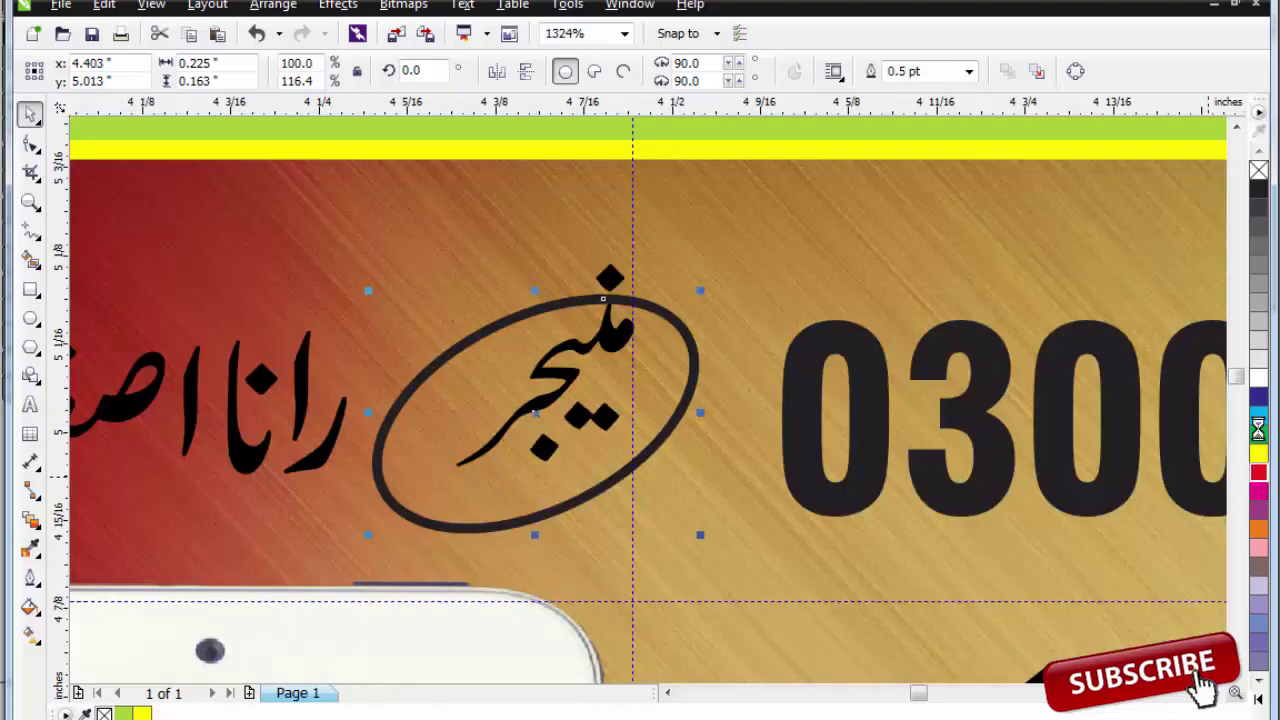
- Fill the ellipse red and give it a 0.5 pt white outline with round corners, placed behind the fill and scaling with the object
{"action": "left_click", "coordinate": [1259, 476]}
{"action": "right_click", "coordinate": [1258, 377]}
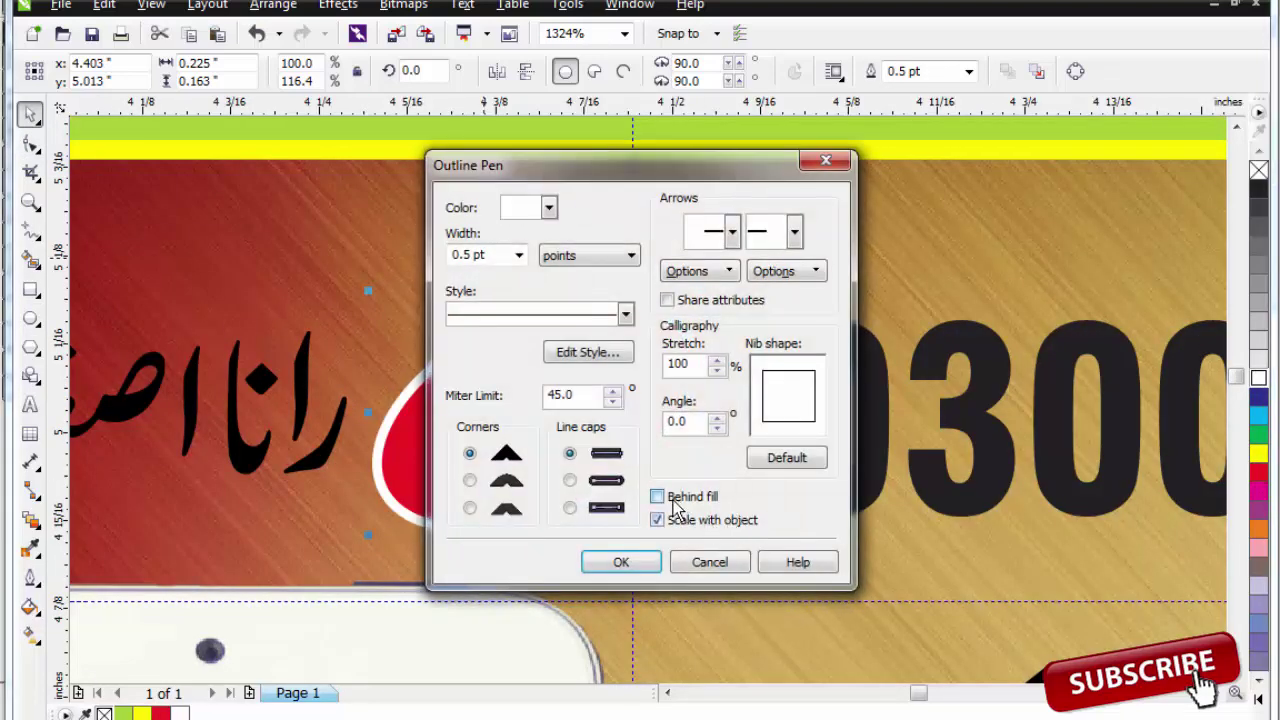
{"action": "left_click", "coordinate": [470, 481]}
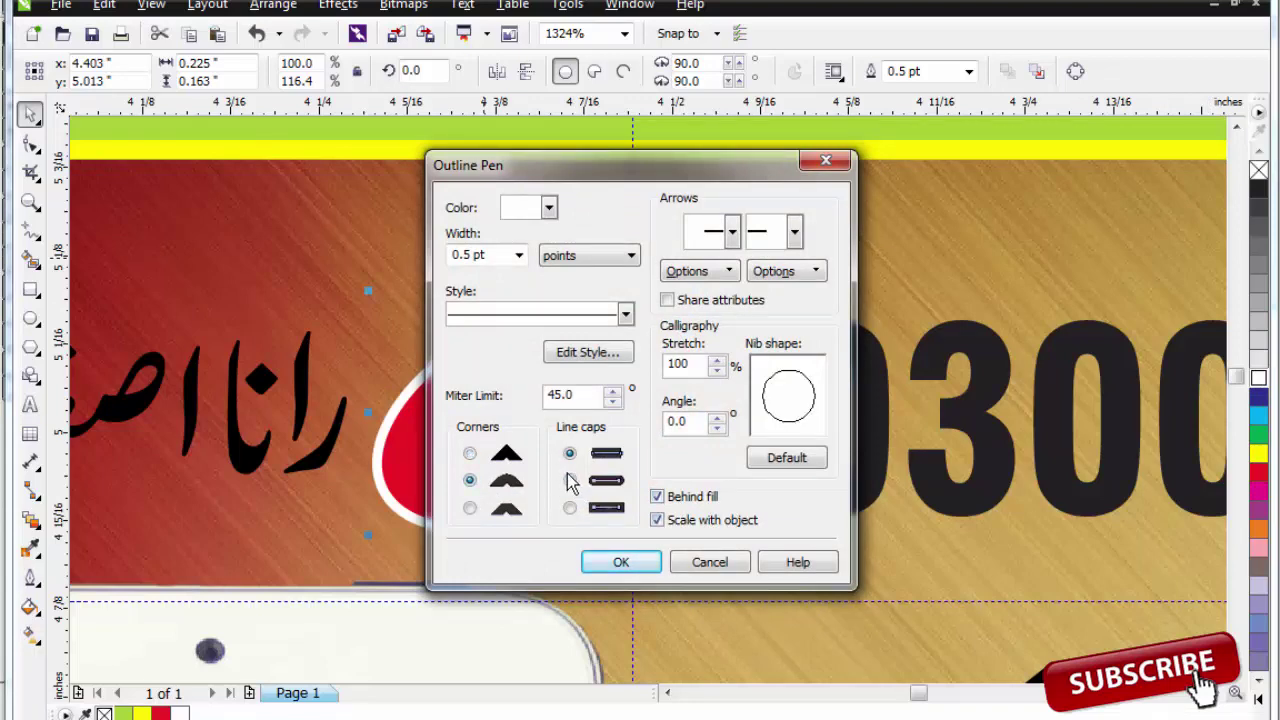
{"action": "left_click", "coordinate": [620, 562]}
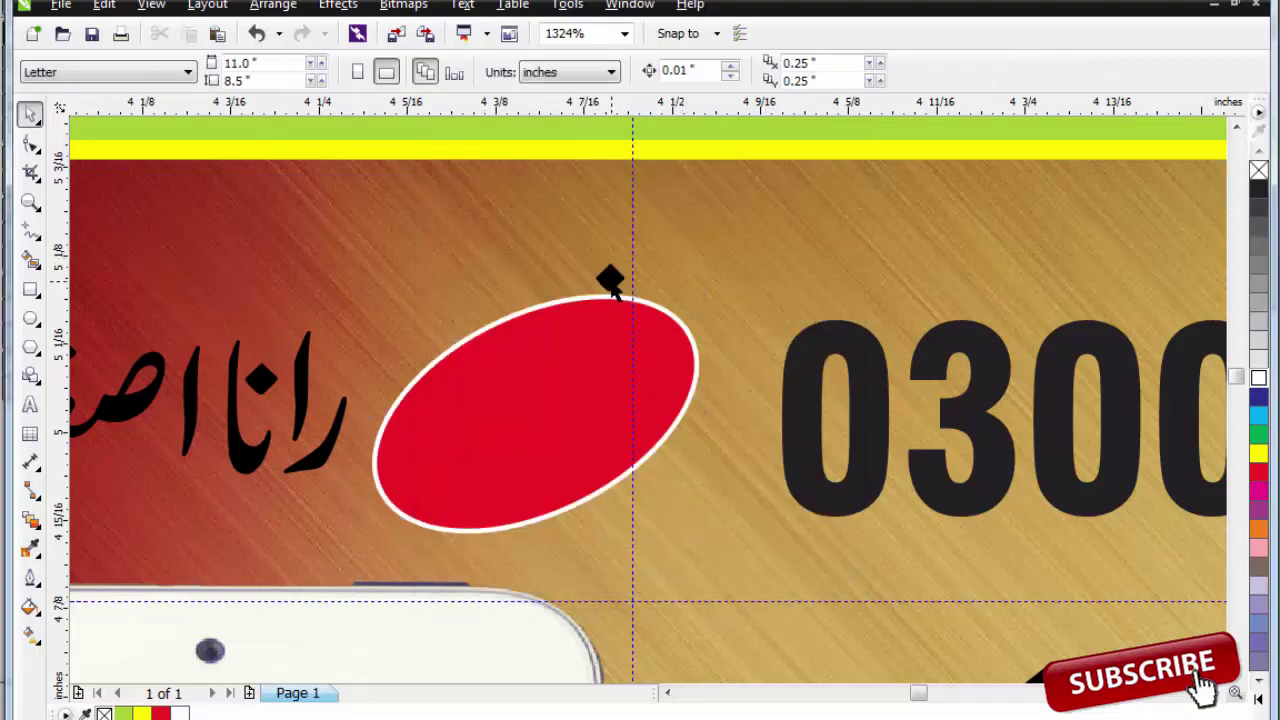
- Bring the manager title word in front of the red ellipse, centre it there and fill it white
{"action": "key", "text": "shift+Page_Up"}
{"action": "left_click", "coordinate": [463, 379], "text": "shift"}
{"action": "key", "text": "c"}
{"action": "key", "text": "e"}
{"action": "key", "text": "Escape"}
{"action": "left_click", "coordinate": [597, 383]}
{"action": "left_click_drag", "start_coordinate": [597, 383], "coordinate": [597, 379]}
{"action": "left_click", "coordinate": [1262, 380]}
{"action": "key", "text": "Escape"}
{"action": "scroll", "coordinate": [812, 339], "scroll_direction": "down", "scroll_amount": 3}
{"action": "key", "text": "F2"}
{"action": "left_click_drag", "start_coordinate": [668, 275], "coordinate": [1275, 450]}
{"action": "left_click_drag", "start_coordinate": [256, 369], "coordinate": [978, 376]}
{"action": "key", "text": "ctrl+z"}
{"action": "key", "text": "Escape"}
- Delete the vertical guideline running beside the phone picture
{"action": "scroll", "coordinate": [557, 308], "scroll_direction": "down", "scroll_amount": 1}
{"action": "key", "text": "F2"}
{"action": "left_click_drag", "start_coordinate": [209, 221], "coordinate": [998, 424]}
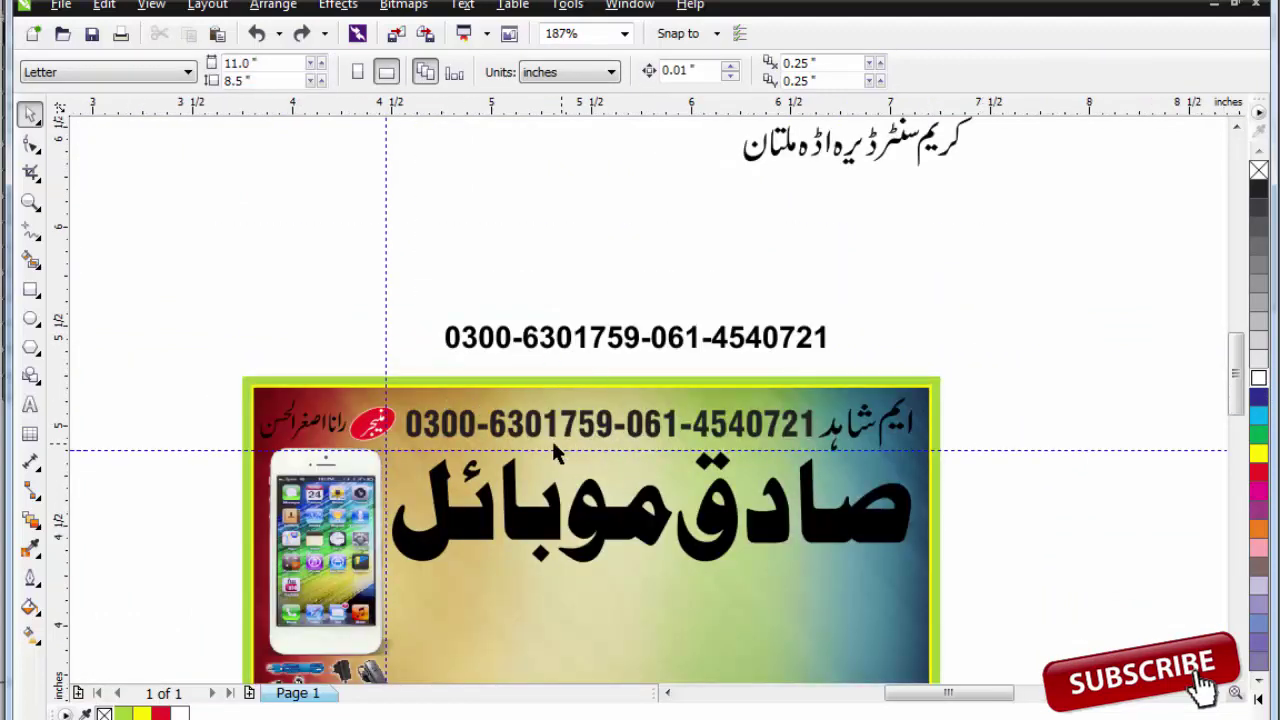
{"action": "left_click", "coordinate": [385, 352]}
{"action": "key", "text": "Delete"}
- Fill the Urdu shop name with solid black from the colour palette
{"action": "scroll", "coordinate": [537, 430], "scroll_direction": "down", "scroll_amount": 1}
{"action": "key", "text": "F2"}
{"action": "left_click_drag", "start_coordinate": [322, 430], "coordinate": [980, 590]}
{"action": "left_click_drag", "start_coordinate": [605, 449], "coordinate": [998, 542]}
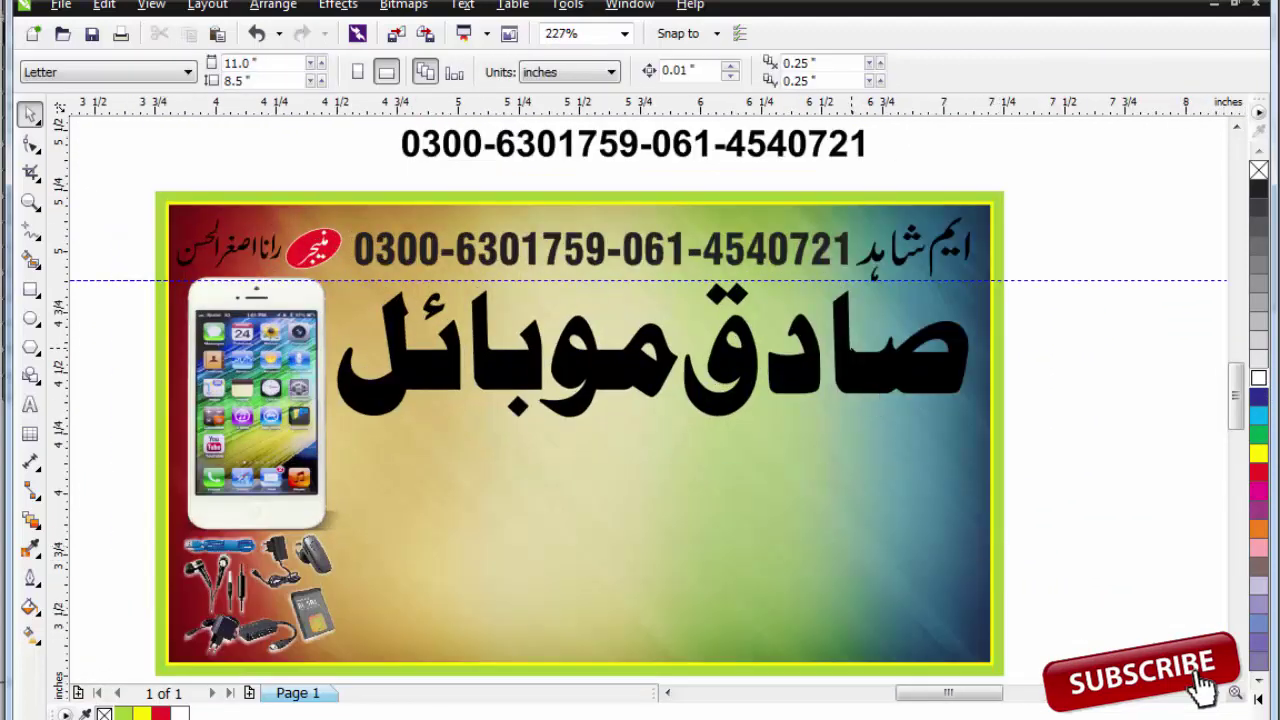
{"action": "left_click", "coordinate": [651, 349]}
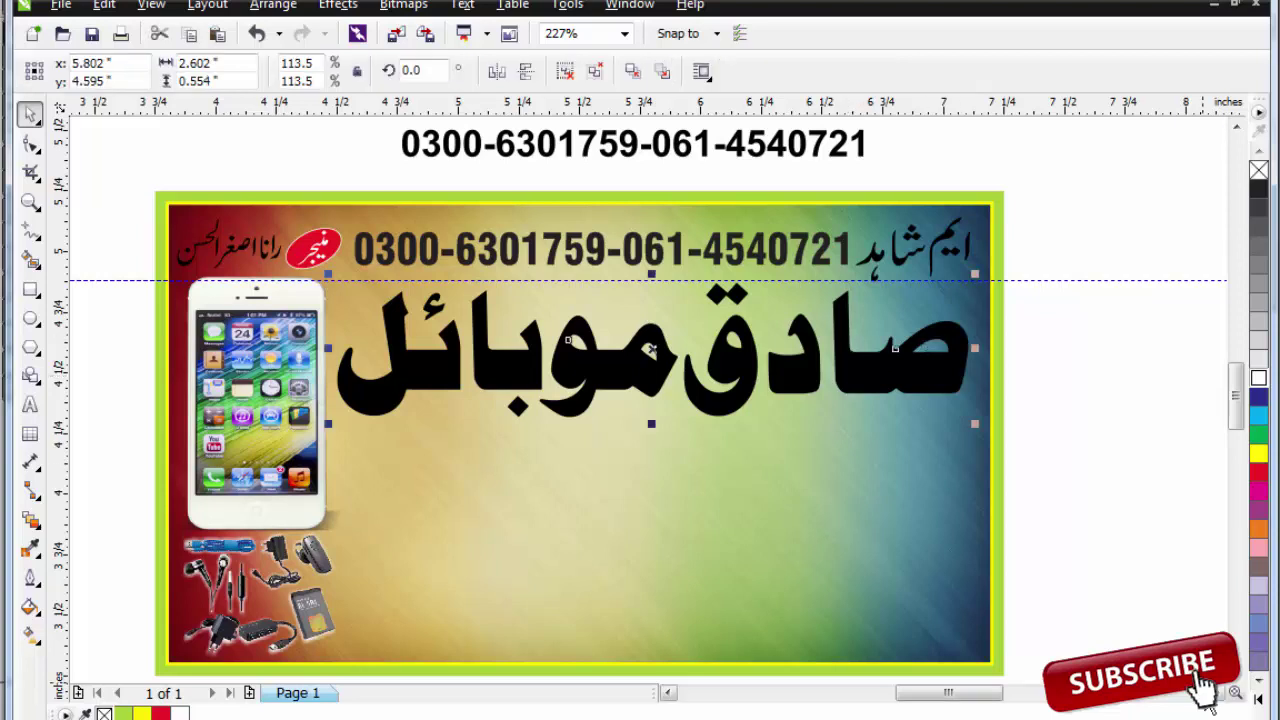
{"action": "left_click", "coordinate": [1258, 698]}
{"action": "left_click", "coordinate": [1253, 169]}
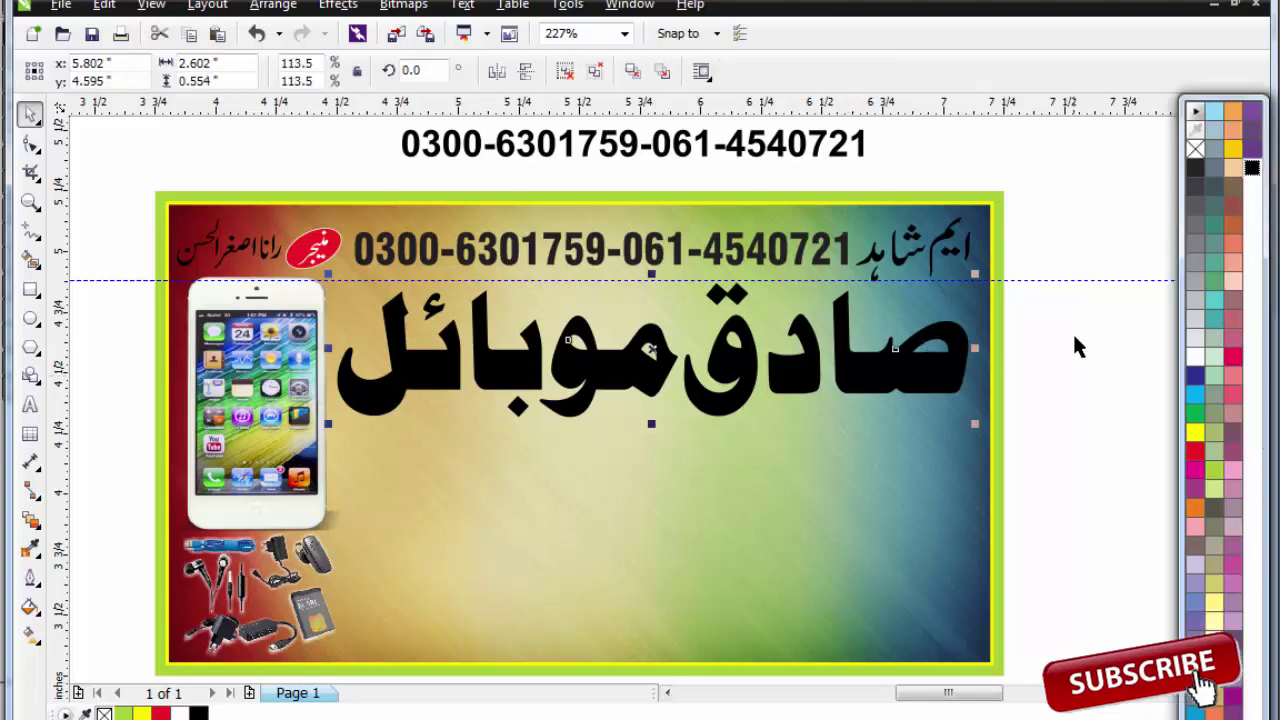
{"action": "left_click", "coordinate": [1077, 323]}
{"action": "left_click", "coordinate": [937, 375]}
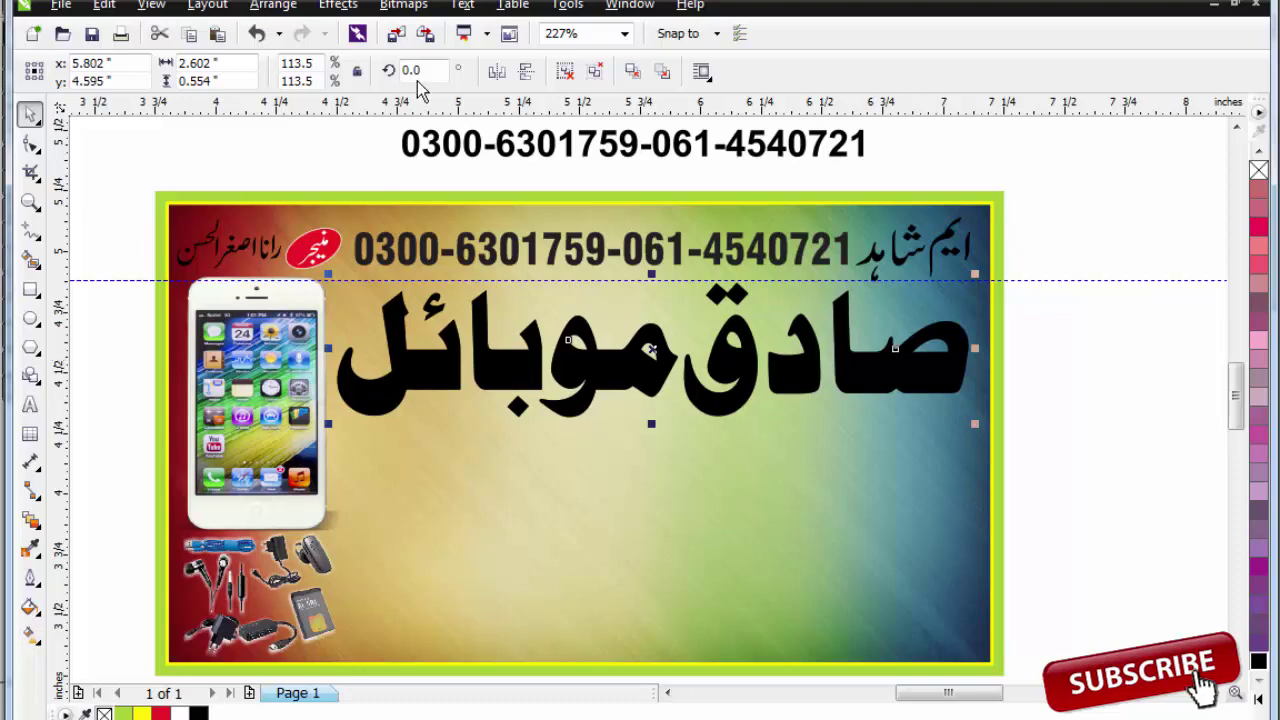
- Convert the black shop name to a 600 dpi CMYK bitmap with anti-aliasing and a transparent background
{"action": "left_click", "coordinate": [404, 5]}
{"action": "left_click", "coordinate": [420, 25]}
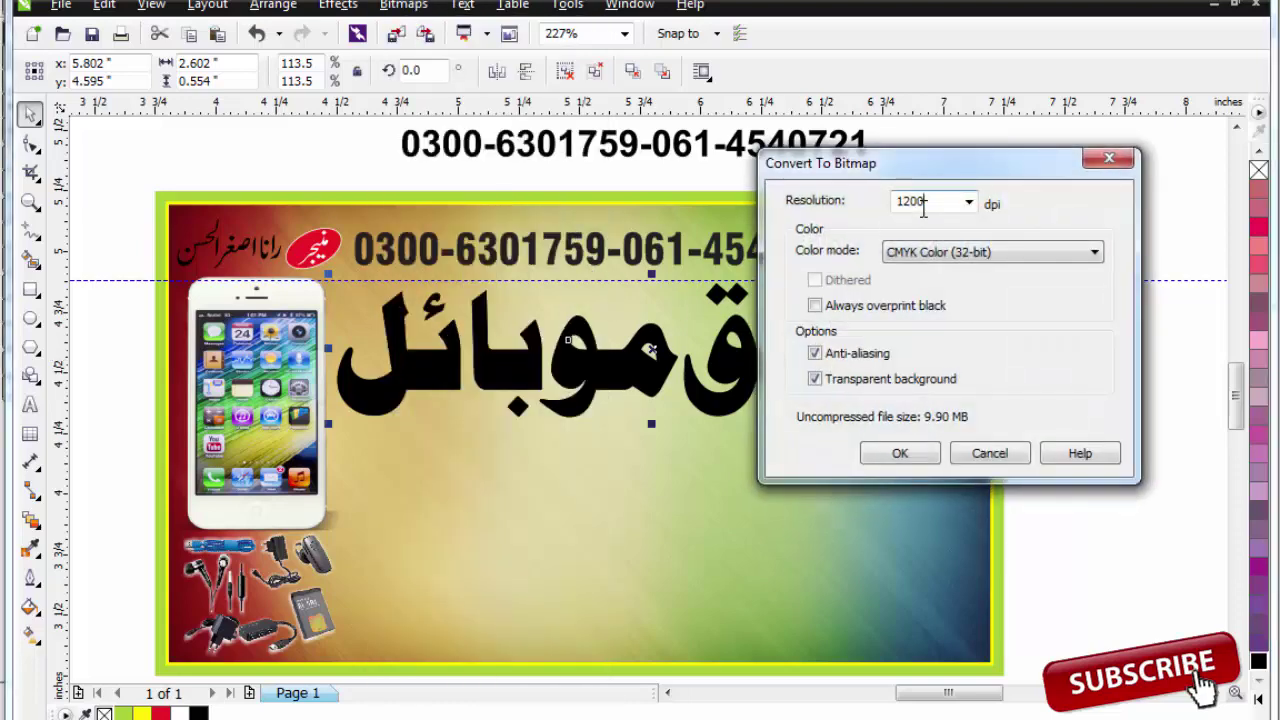
{"action": "type", "text": "600"}
{"action": "key", "text": "Return"}
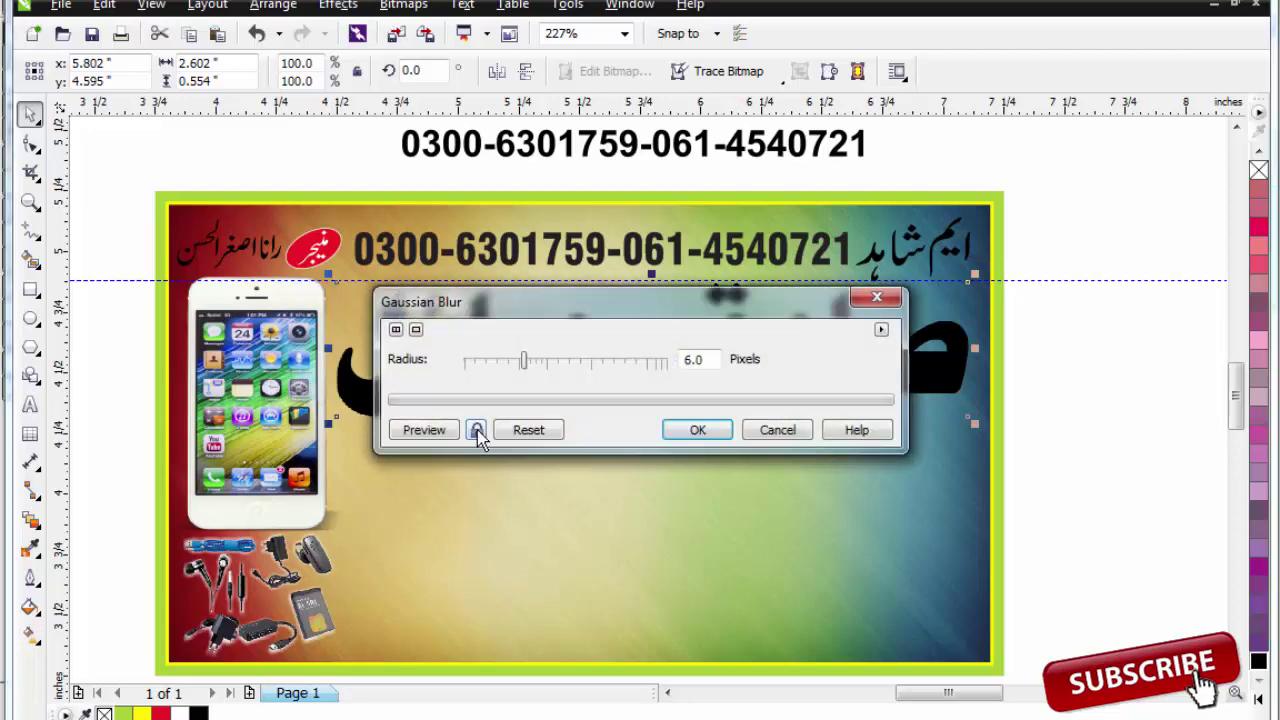
- Apply a Gaussian Blur with a 6-pixel radius to the shop name bitmap
{"action": "left_click", "coordinate": [477, 431]}
{"action": "left_click_drag", "start_coordinate": [575, 316], "coordinate": [582, 441]}
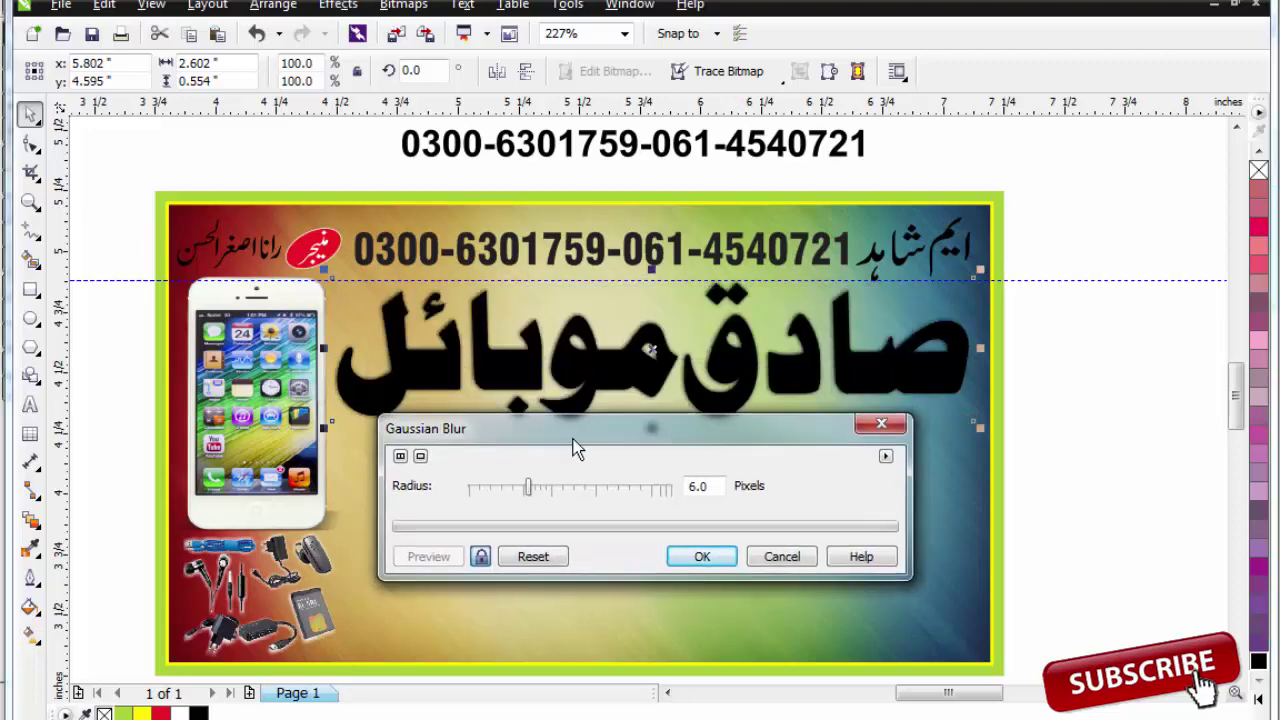
{"action": "left_click", "coordinate": [692, 557]}
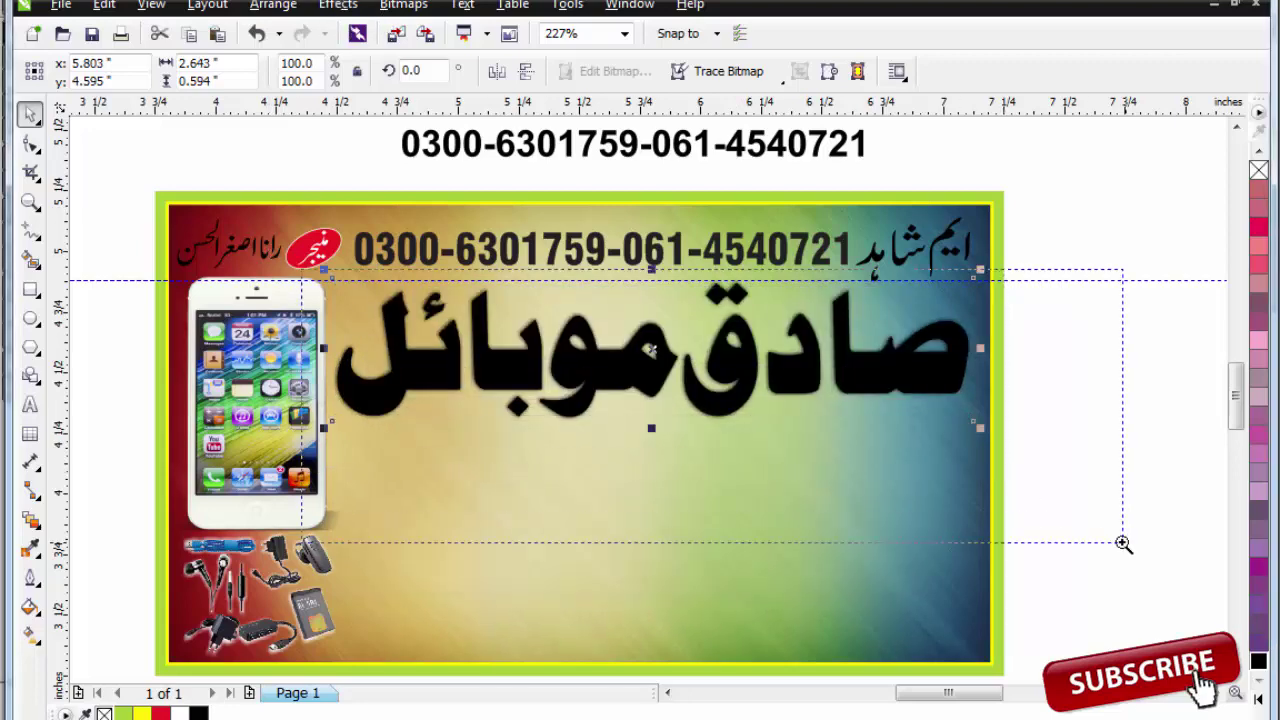
- Fill the sharp shop name lettering above the blurred copy with the border's lime green
{"action": "left_click_drag", "start_coordinate": [1069, 509], "coordinate": [1070, 510]}
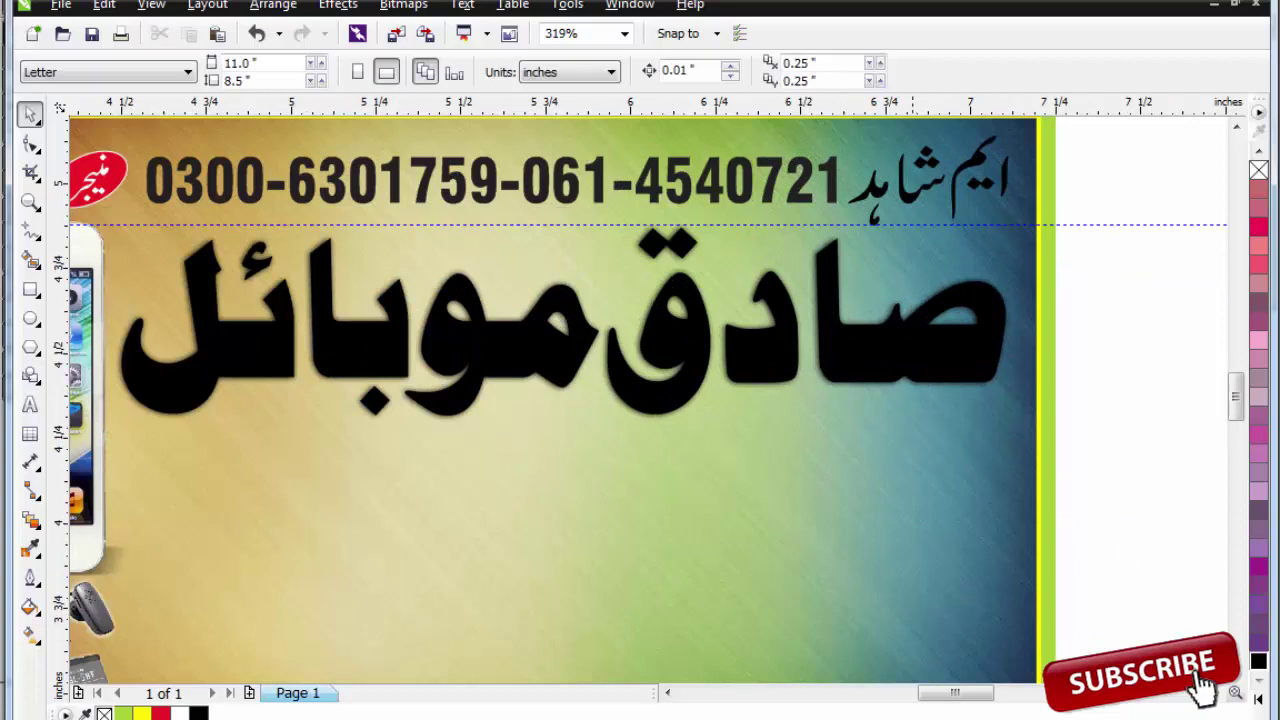
{"action": "left_click", "coordinate": [1257, 701]}
{"action": "left_click", "coordinate": [1214, 460]}
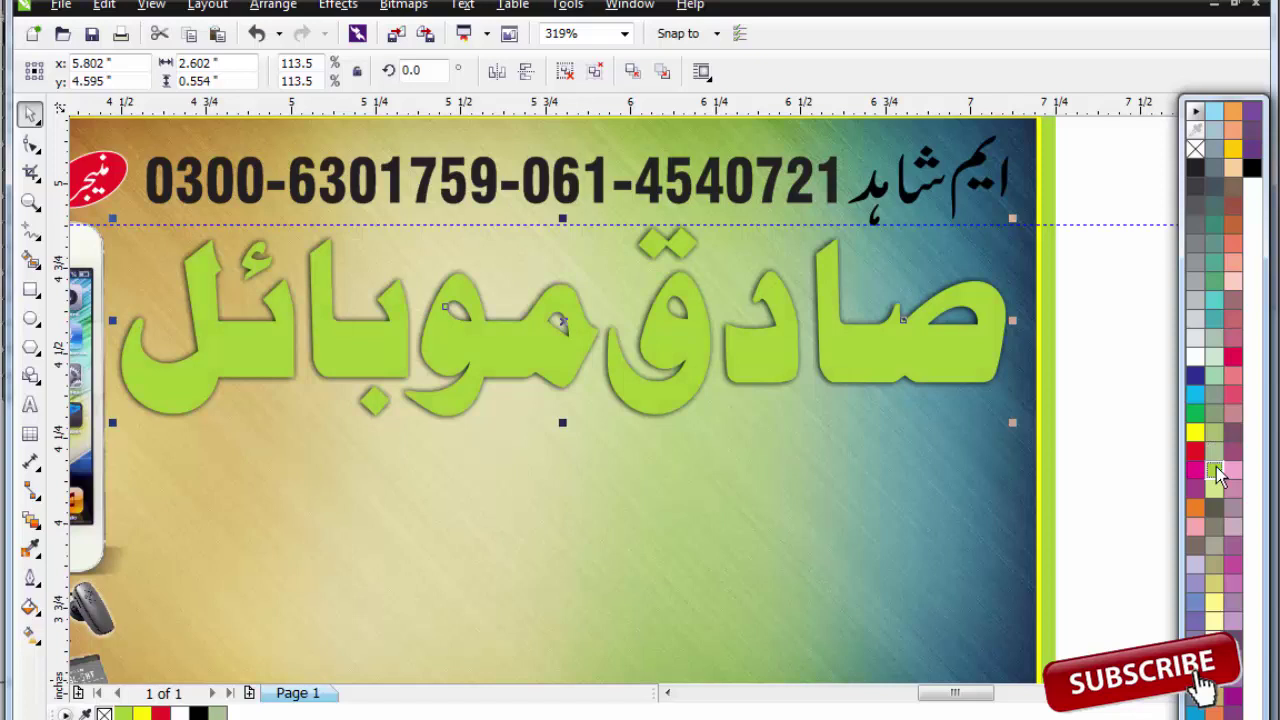
{"action": "left_click", "coordinate": [718, 307]}
{"action": "key", "text": "Escape"}
{"action": "left_click", "coordinate": [655, 307]}
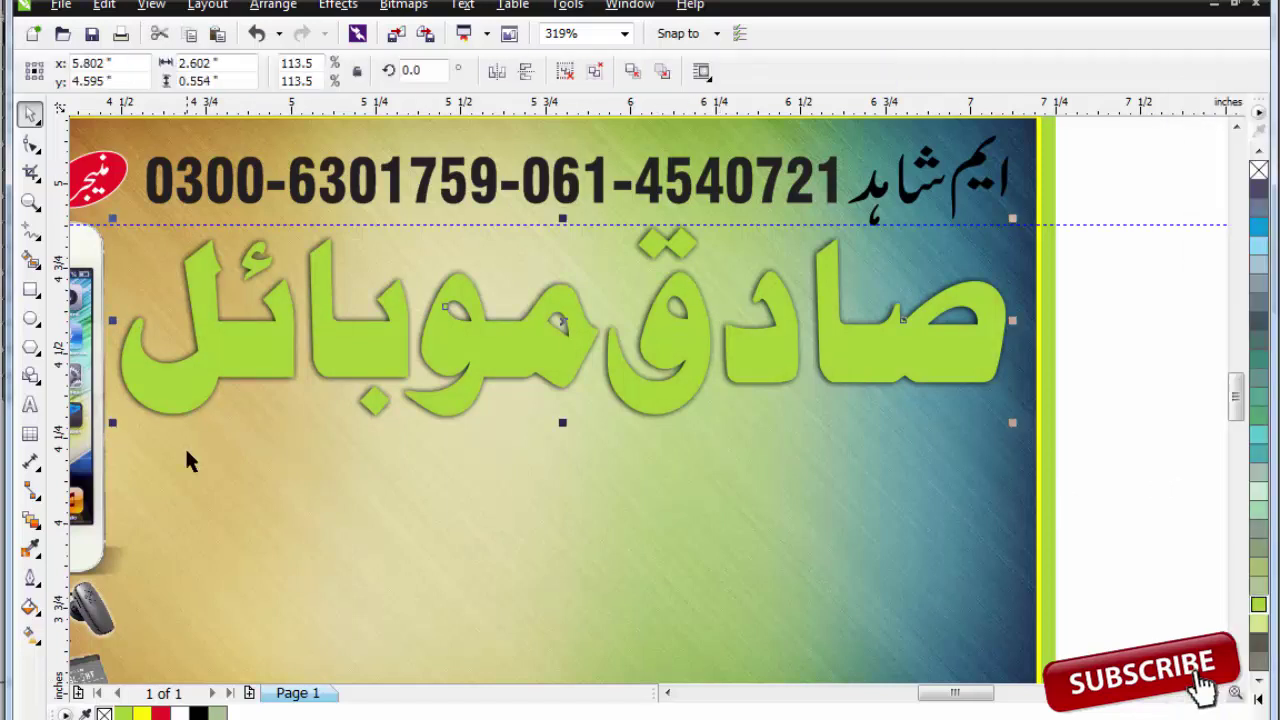
- Extrude the green shop name about 0.32 inches straight down using a parallel extrusion type
{"action": "left_click", "coordinate": [30, 520]}
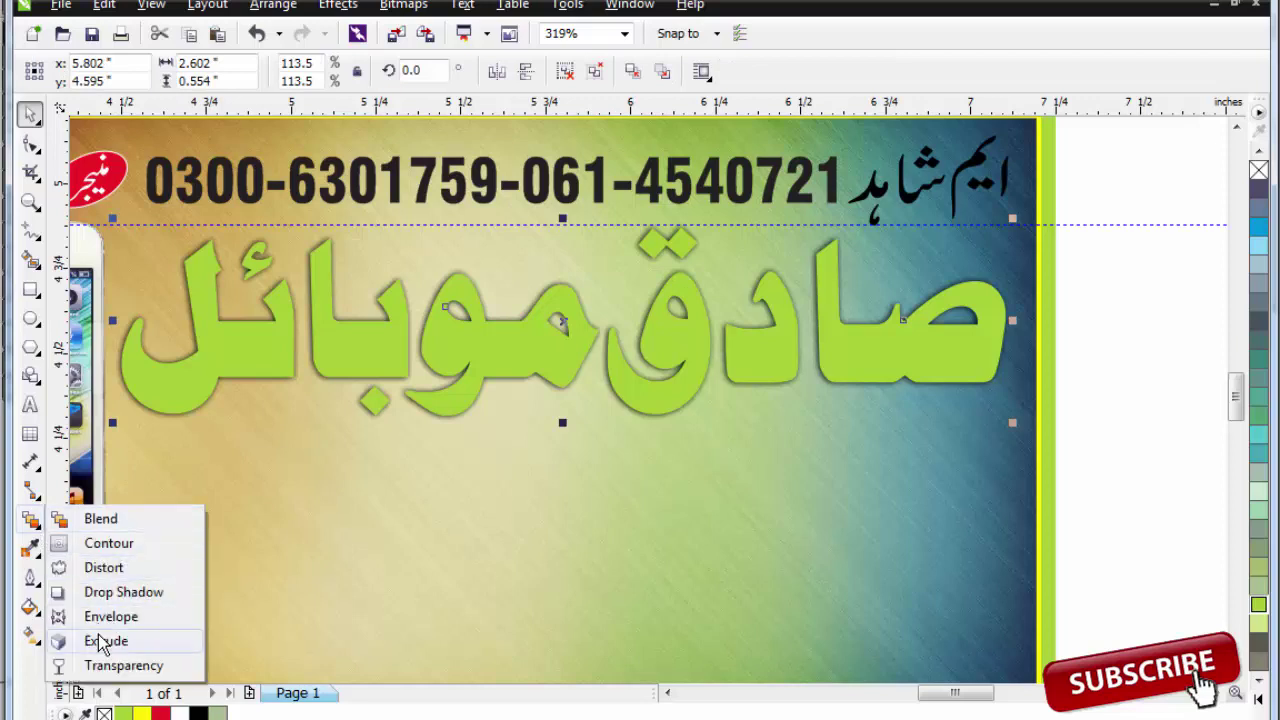
{"action": "left_click", "coordinate": [94, 640]}
{"action": "left_click_drag", "start_coordinate": [563, 322], "coordinate": [564, 431]}
{"action": "left_click", "coordinate": [384, 75]}
{"action": "left_click", "coordinate": [406, 138]}
- Light the extrusion with light 2 at the centre of the front face and set its intensity to 80
{"action": "left_click", "coordinate": [923, 72]}
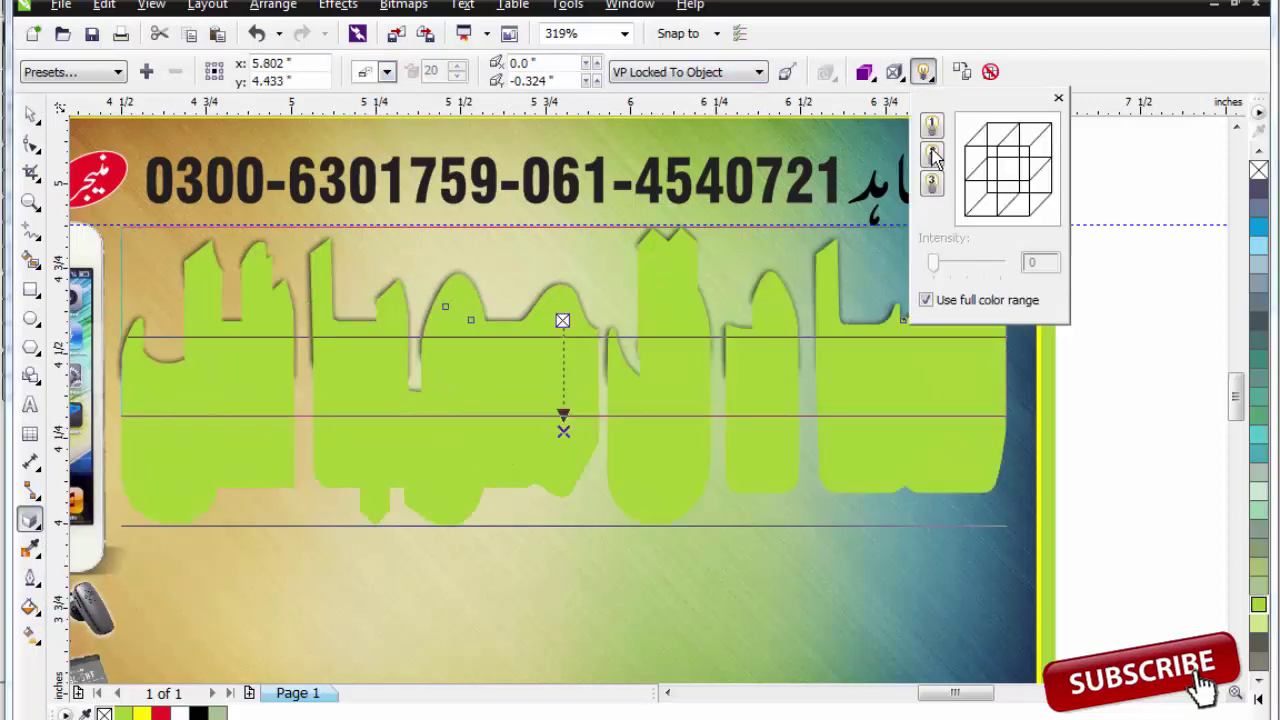
{"action": "left_click", "coordinate": [931, 152]}
{"action": "left_click_drag", "start_coordinate": [1020, 165], "coordinate": [996, 180]}
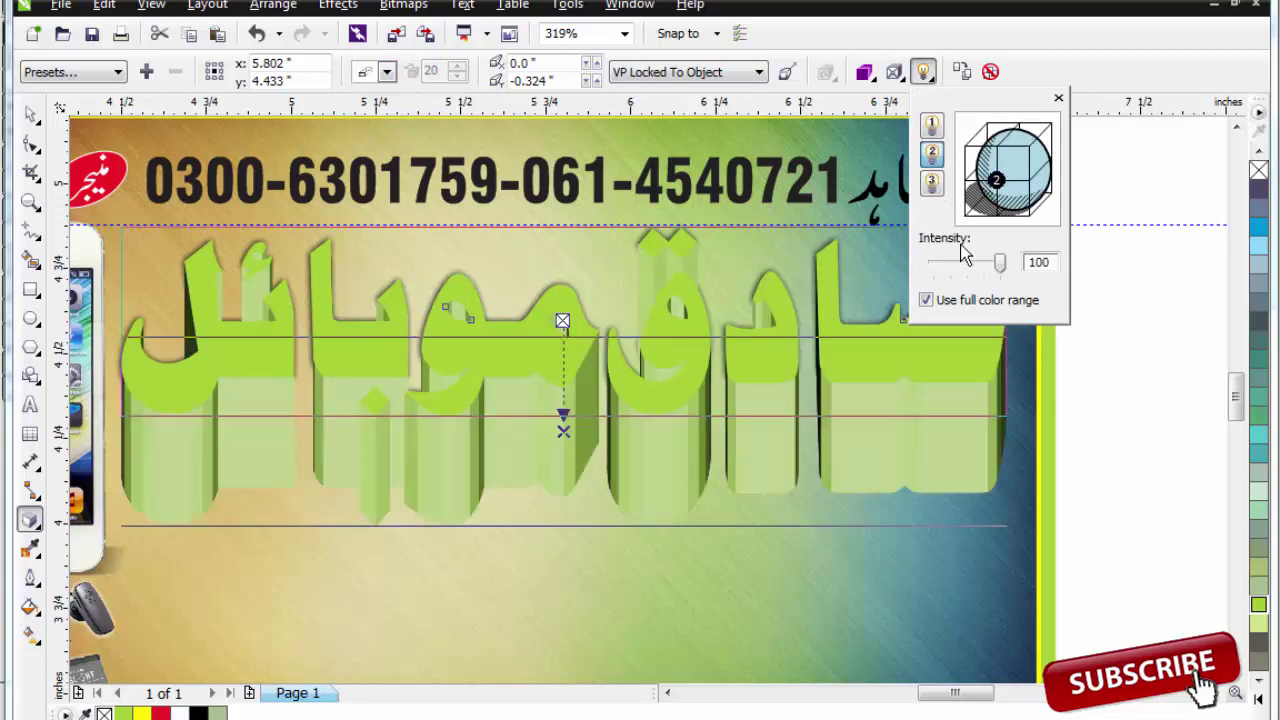
{"action": "left_click_drag", "start_coordinate": [998, 265], "coordinate": [984, 265]}
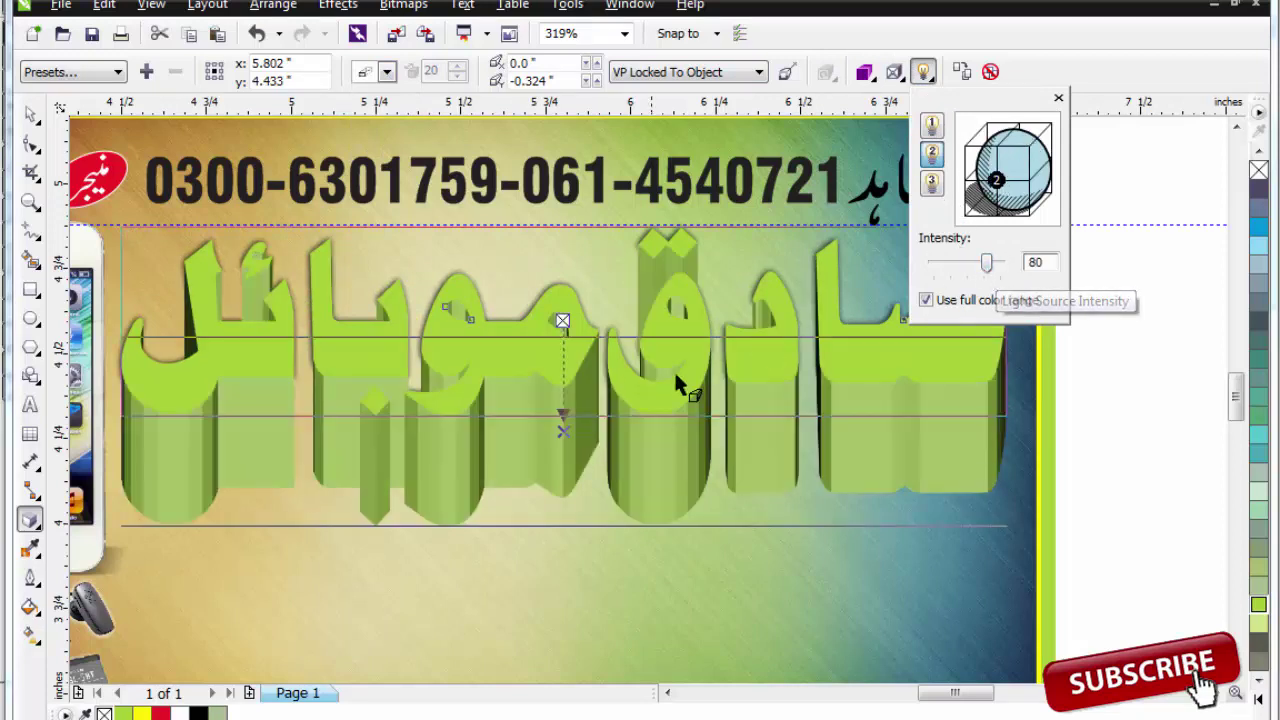
- Shorten the shop name's extrusion to about 0.13 inches and lower light 2's intensity slightly
{"action": "left_click", "coordinate": [610, 438]}
{"action": "left_click_drag", "start_coordinate": [563, 430], "coordinate": [560, 367]}
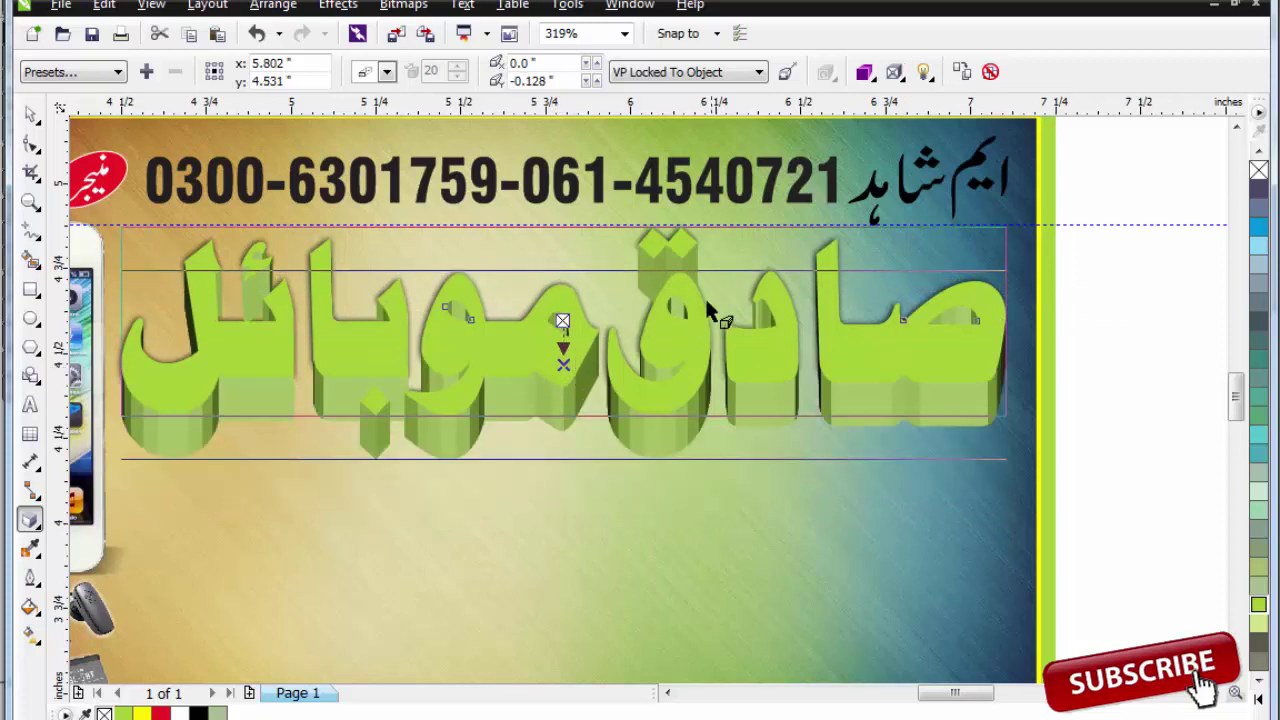
{"action": "left_click", "coordinate": [924, 71]}
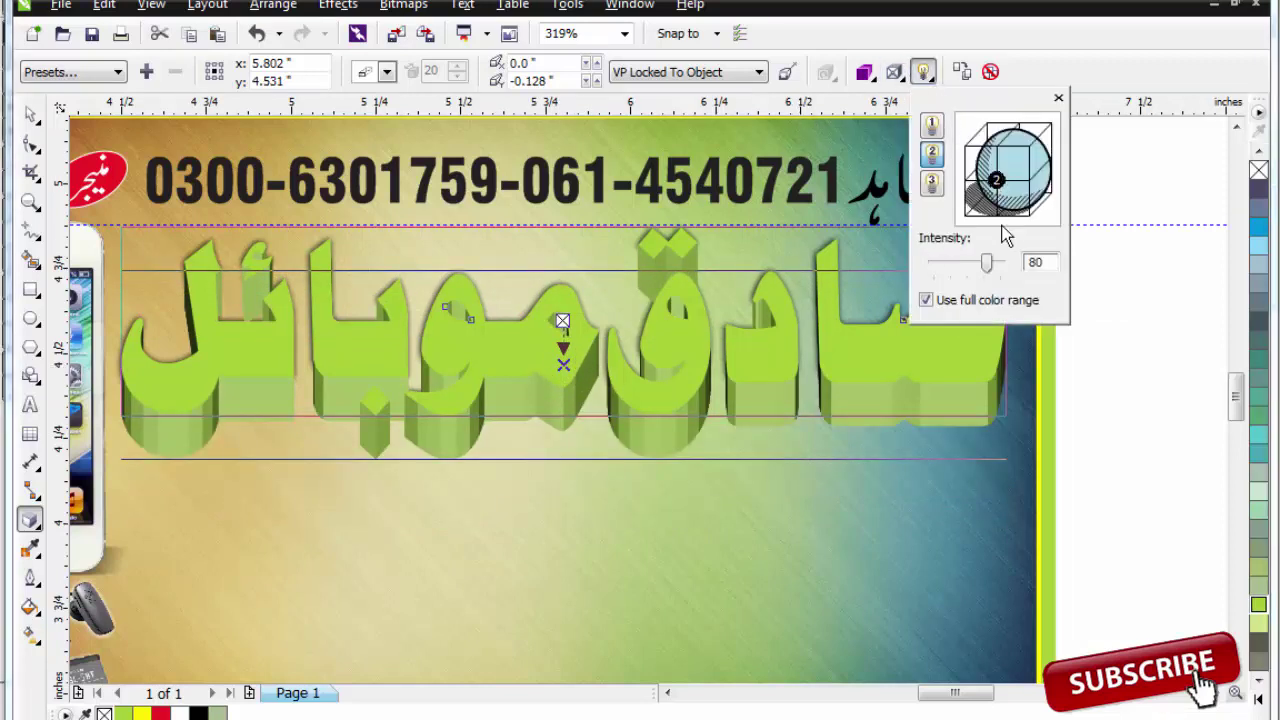
{"action": "left_click_drag", "start_coordinate": [986, 262], "coordinate": [983, 262]}
{"action": "left_click", "coordinate": [567, 279]}
{"action": "left_click", "coordinate": [560, 258]}
{"action": "key", "text": "space"}
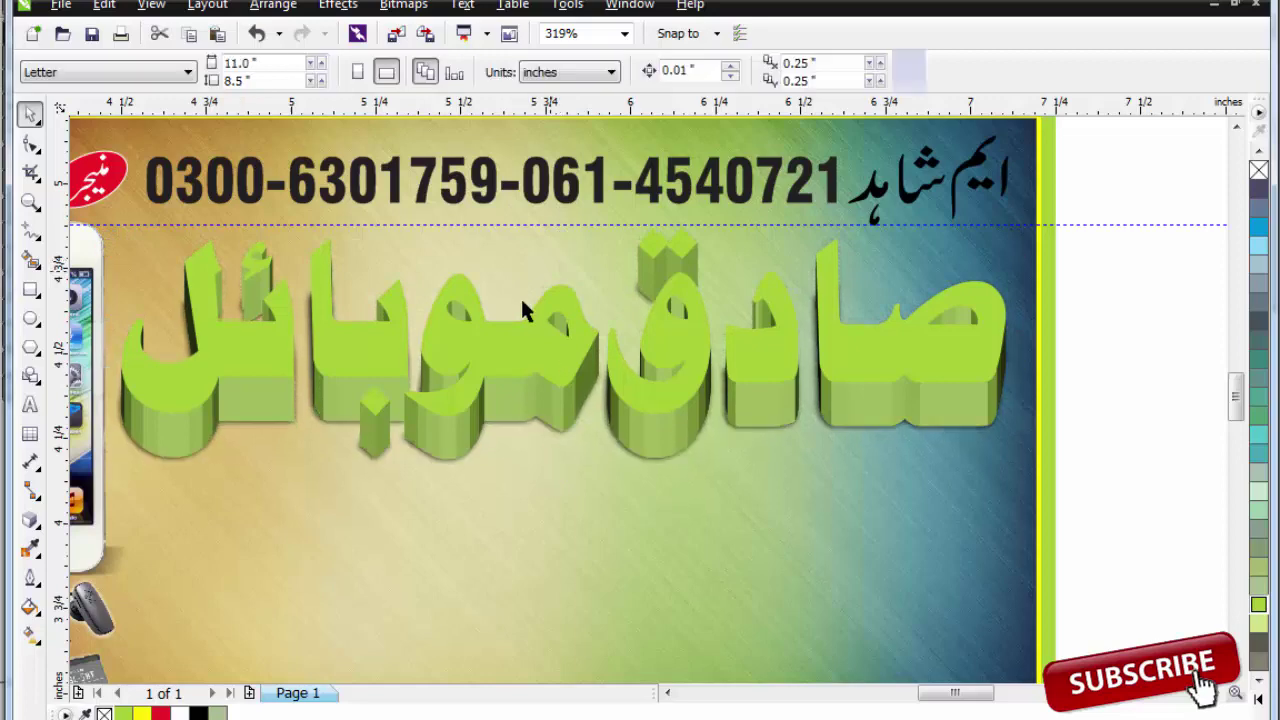
- Shorten the green shop name's extrusion to about 0.1 inches
{"action": "key", "text": "space"}
{"action": "scroll", "coordinate": [565, 371], "scroll_direction": "up", "scroll_amount": 3}
{"action": "left_click_drag", "start_coordinate": [600, 275], "coordinate": [603, 241]}
{"action": "scroll", "coordinate": [617, 344], "scroll_direction": "down", "scroll_amount": 2}
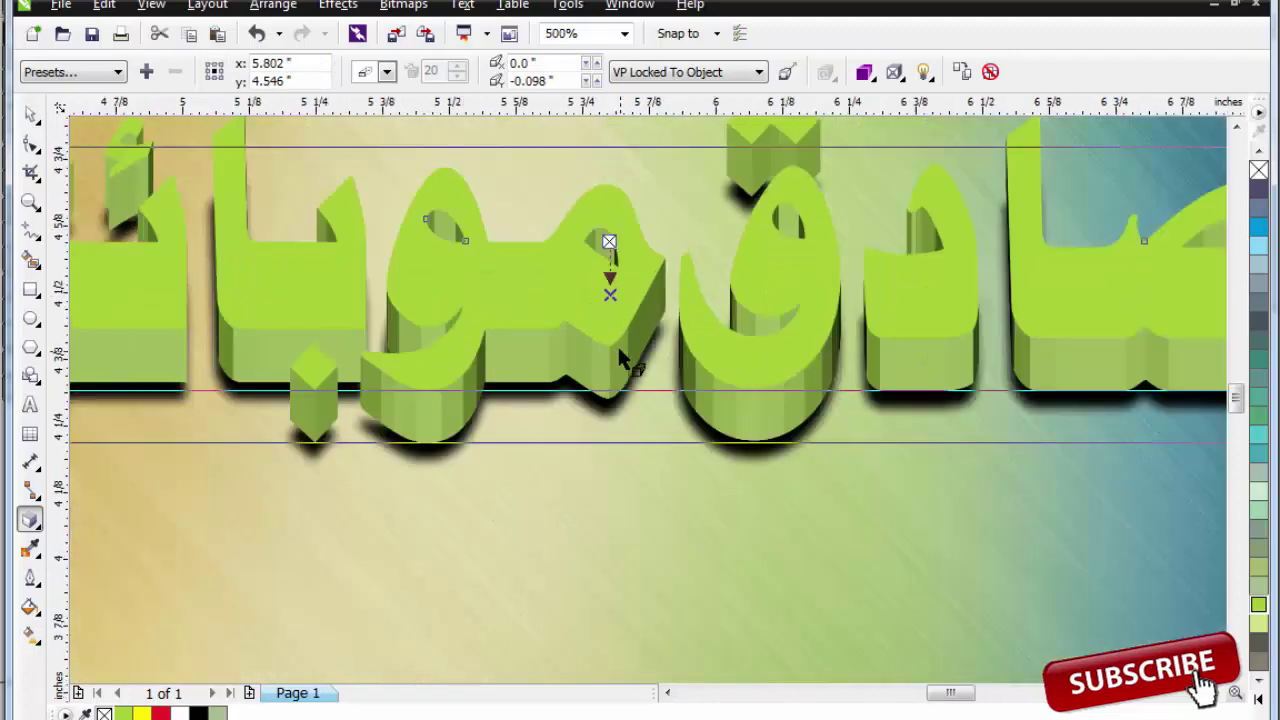
{"action": "key", "text": "space"}
{"action": "left_click", "coordinate": [550, 218]}
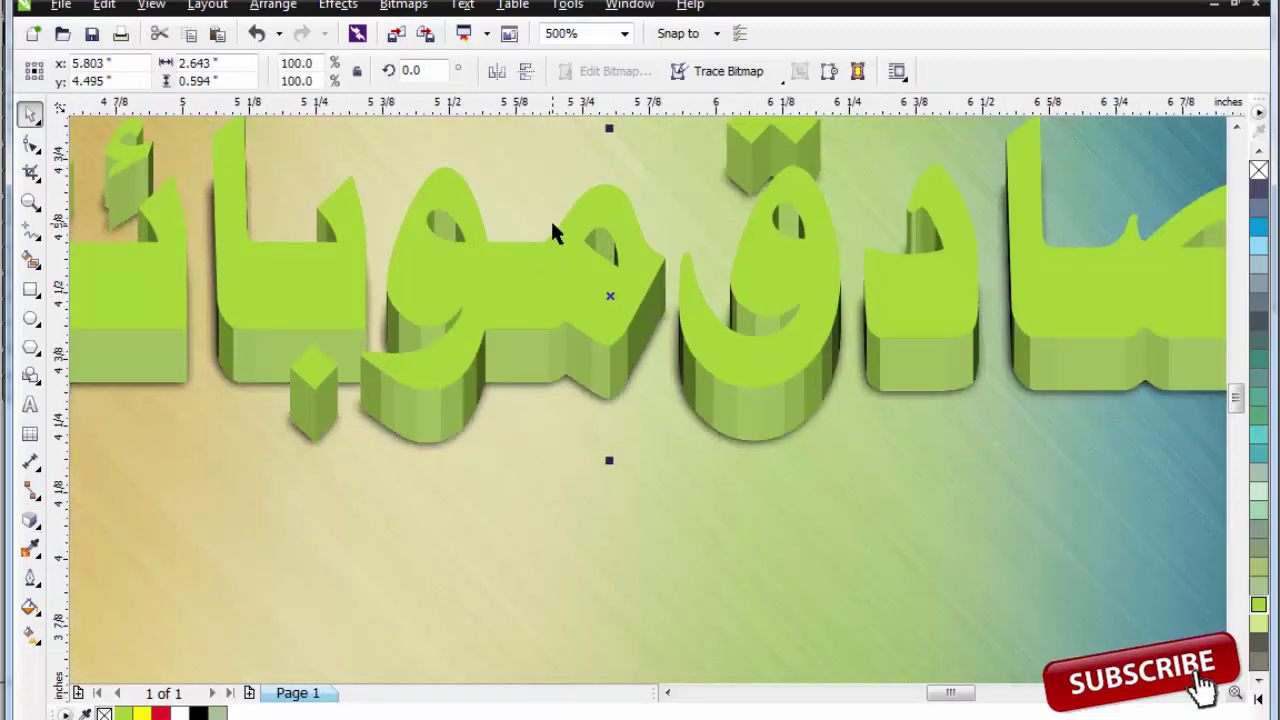
{"action": "scroll", "coordinate": [552, 222], "scroll_direction": "down", "scroll_amount": 2}
- Break the shop name's extrude group apart so the front lettering is separate from its sides
{"action": "key", "text": "F2"}
{"action": "left_click_drag", "start_coordinate": [489, 172], "coordinate": [811, 366]}
{"action": "left_click", "coordinate": [811, 366]}
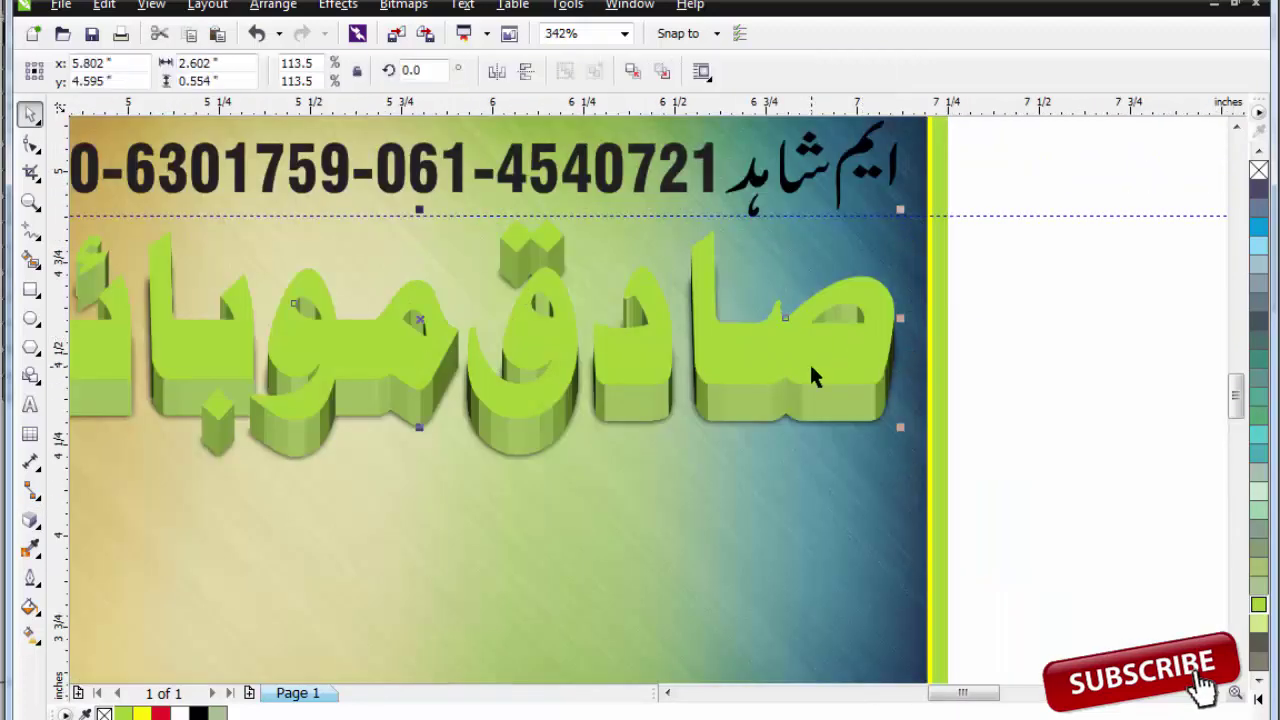
{"action": "key", "text": "alt+a"}
{"action": "key", "text": "Escape"}
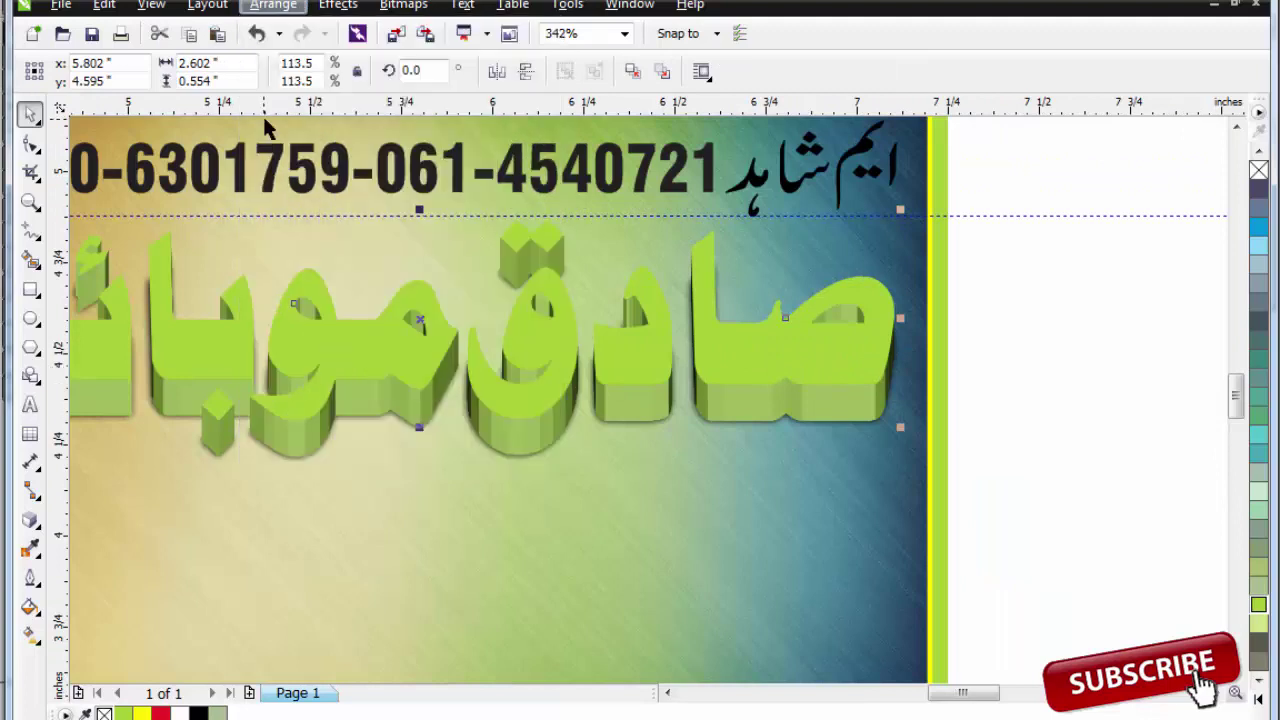
{"action": "key", "text": "Escape"}
{"action": "left_click", "coordinate": [605, 345]}
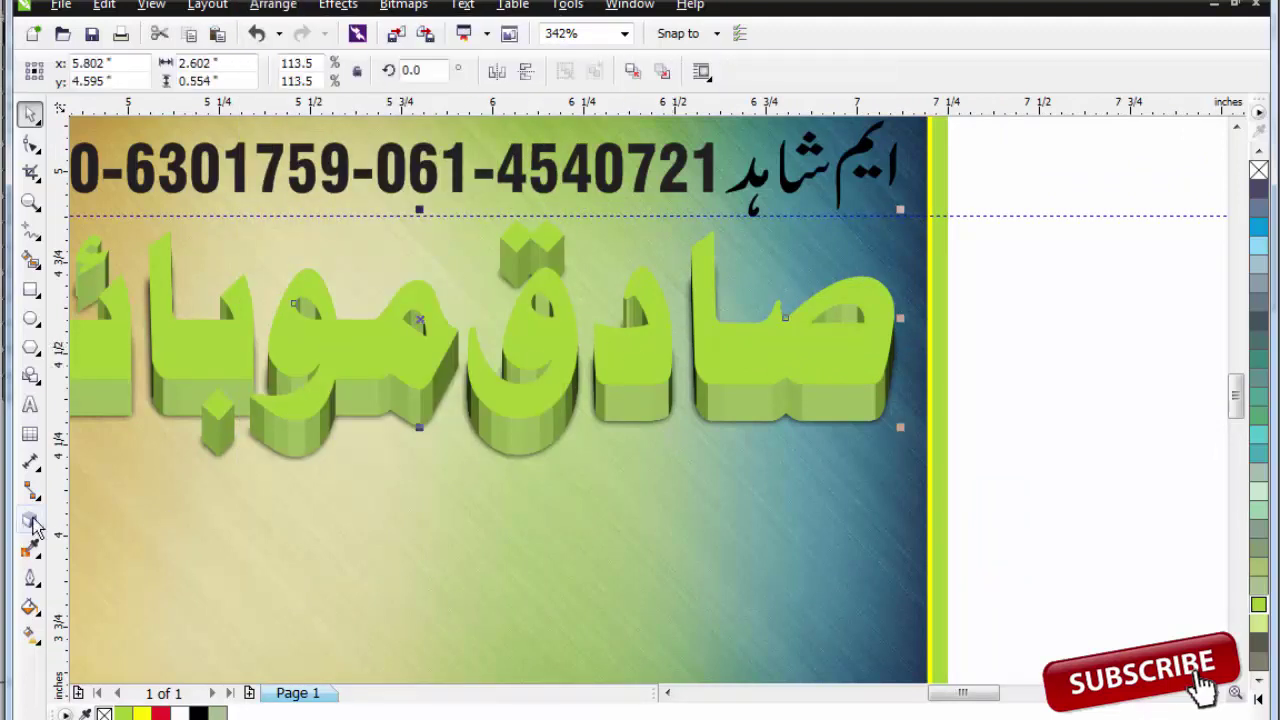
{"action": "left_click", "coordinate": [29, 522]}
{"action": "key", "text": "alt+a"}
{"action": "left_click", "coordinate": [371, 249]}
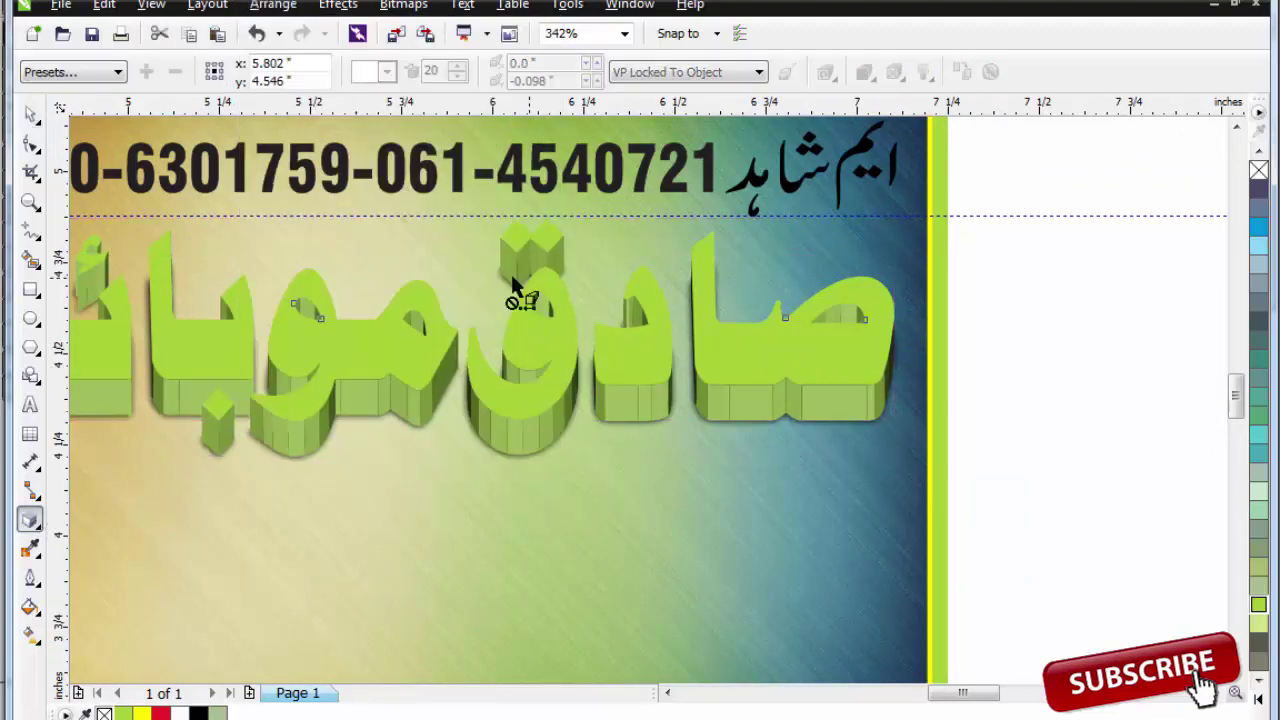
- Give the shop name's front lettering a red fill and a white outline
{"action": "key", "text": "space"}
{"action": "left_click", "coordinate": [639, 338]}
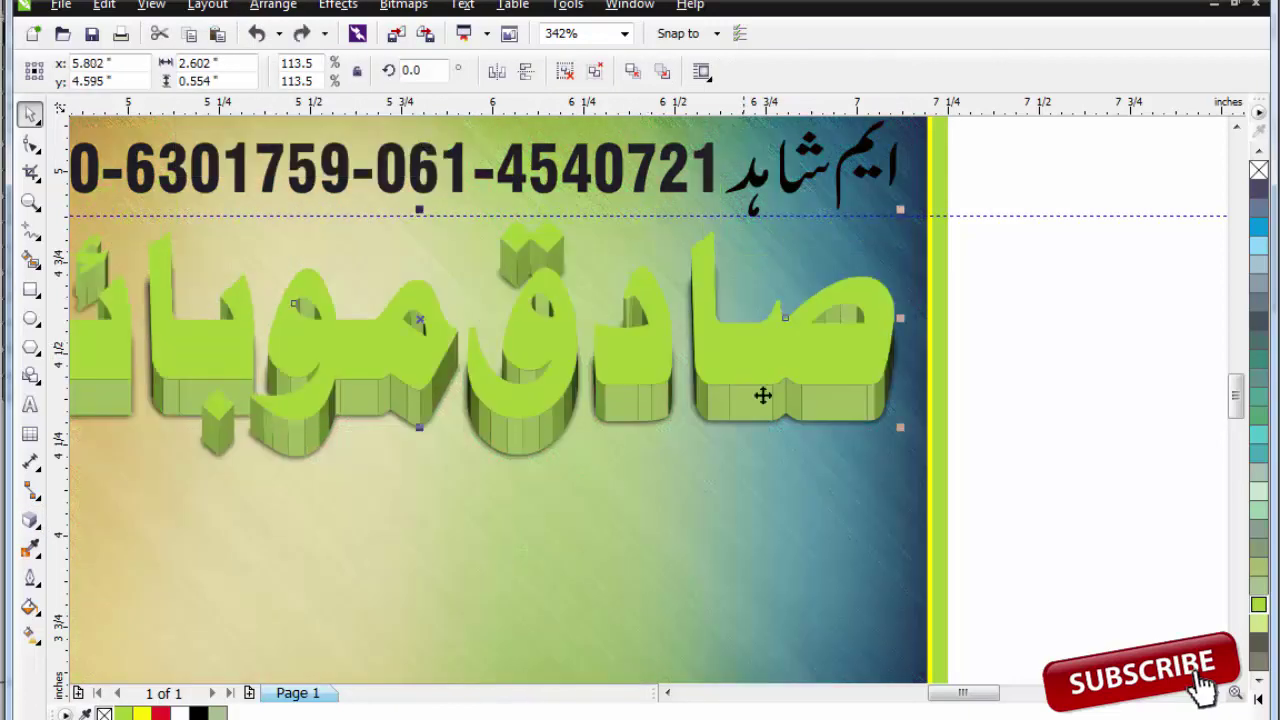
{"action": "left_click", "coordinate": [1259, 699]}
{"action": "left_click", "coordinate": [1195, 451]}
{"action": "right_click", "coordinate": [1197, 354]}
- Set the front lettering's outline to 1.2 pt with rounded corners, placed behind the fill and scaling with the object
{"action": "key", "text": "F4"}
{"action": "key", "text": "F2"}
{"action": "left_click_drag", "start_coordinate": [412, 279], "coordinate": [1060, 409]}
{"action": "key", "text": "F12"}
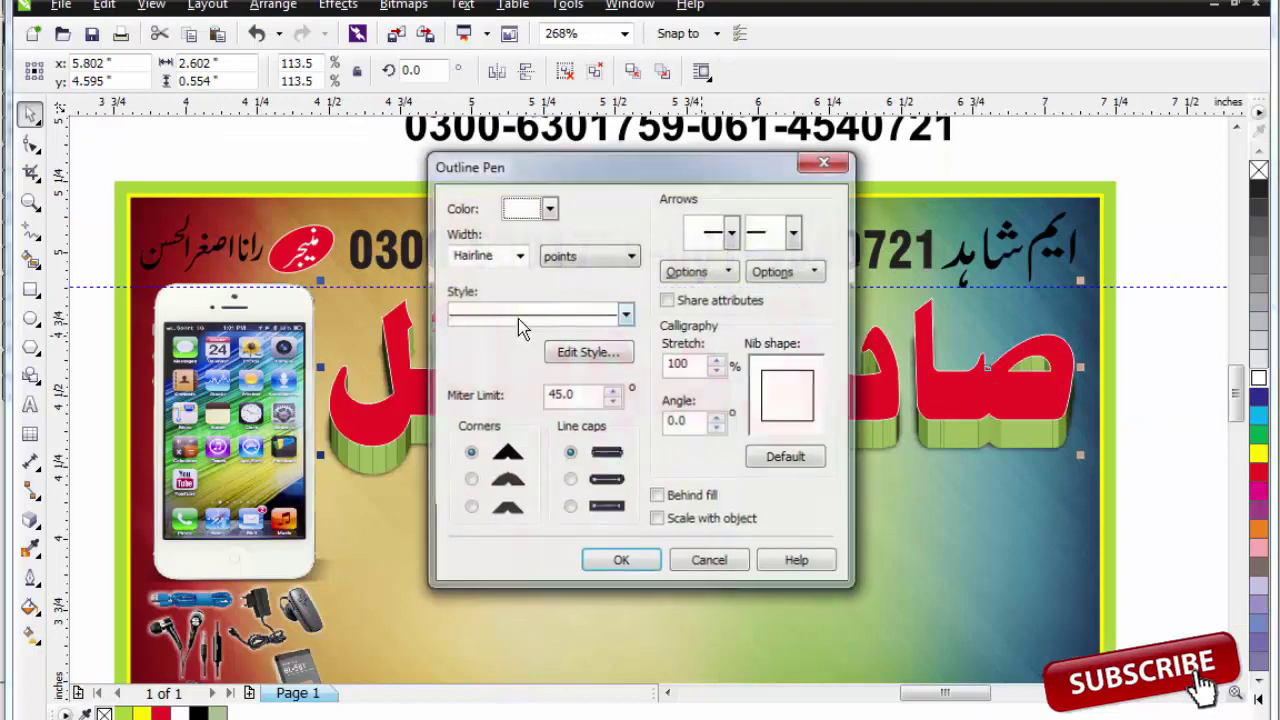
{"action": "key", "text": "Return"}
{"action": "key", "text": "F12"}
{"action": "left_click", "coordinate": [684, 498]}
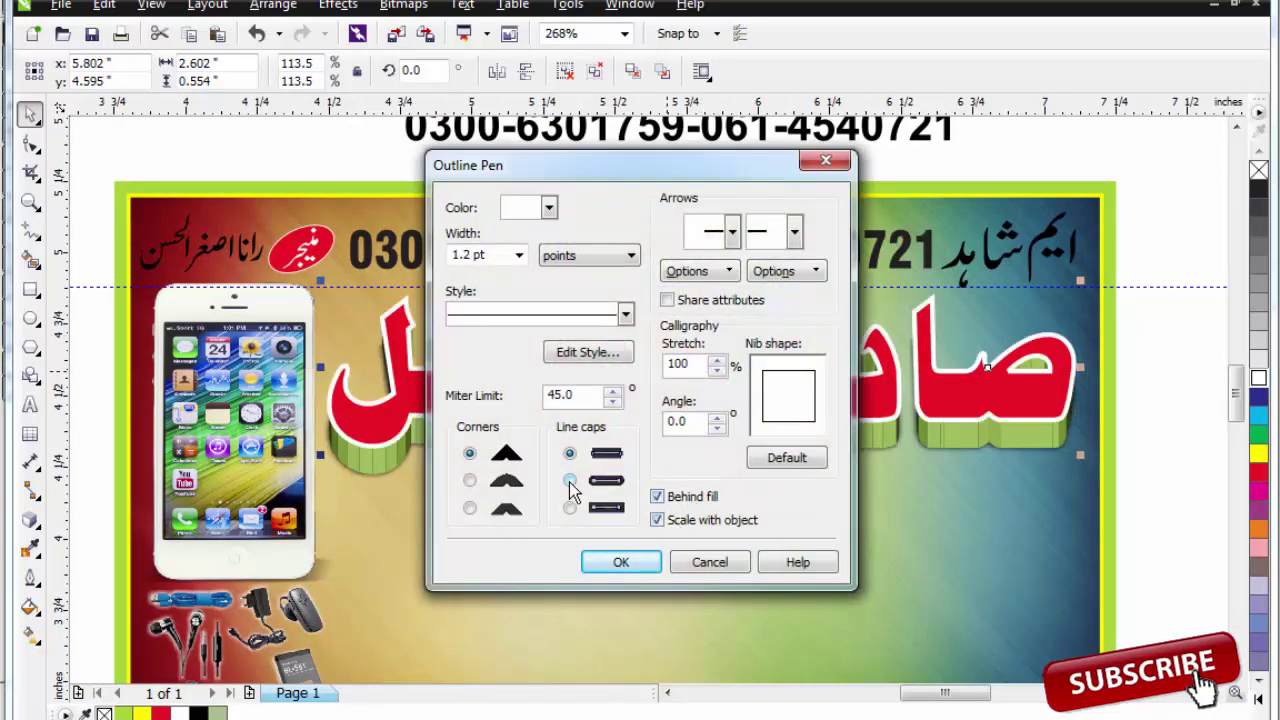
{"action": "left_click", "coordinate": [469, 481]}
{"action": "left_click", "coordinate": [621, 562]}
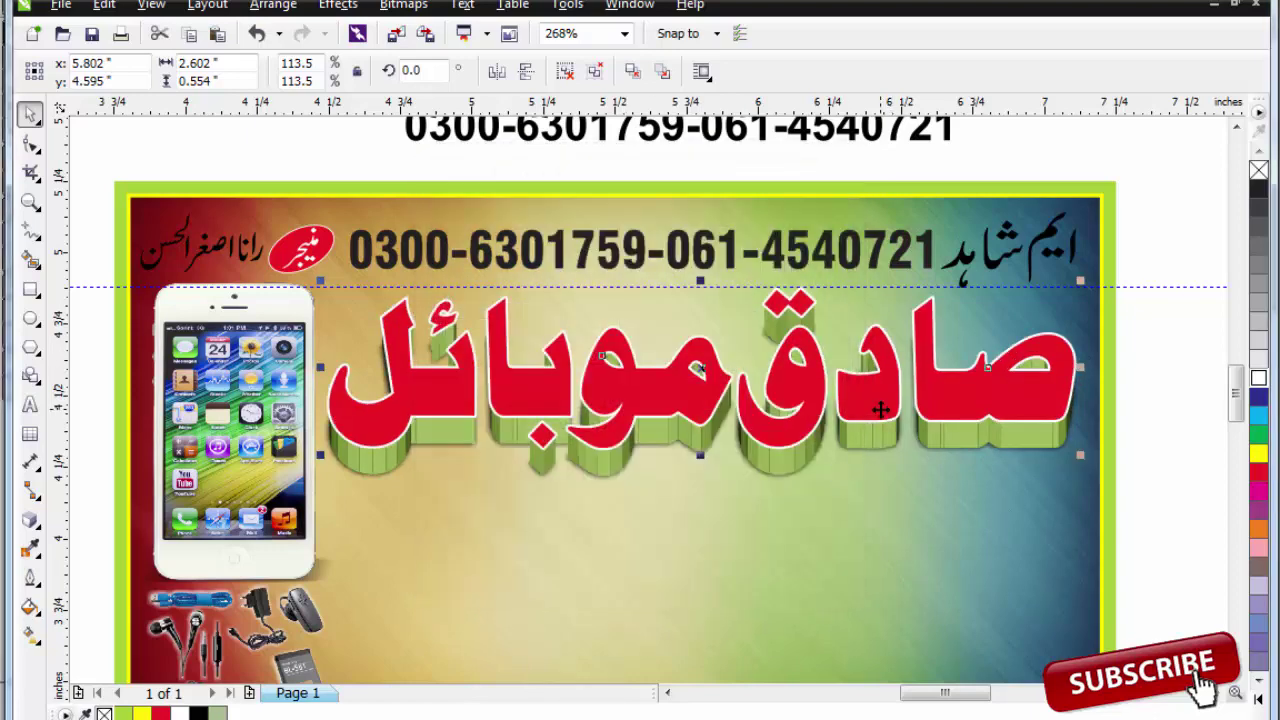
- Widen the front lettering's white outline to 2.5 pt
{"action": "key", "text": "F12"}
{"action": "type", "text": "2"}
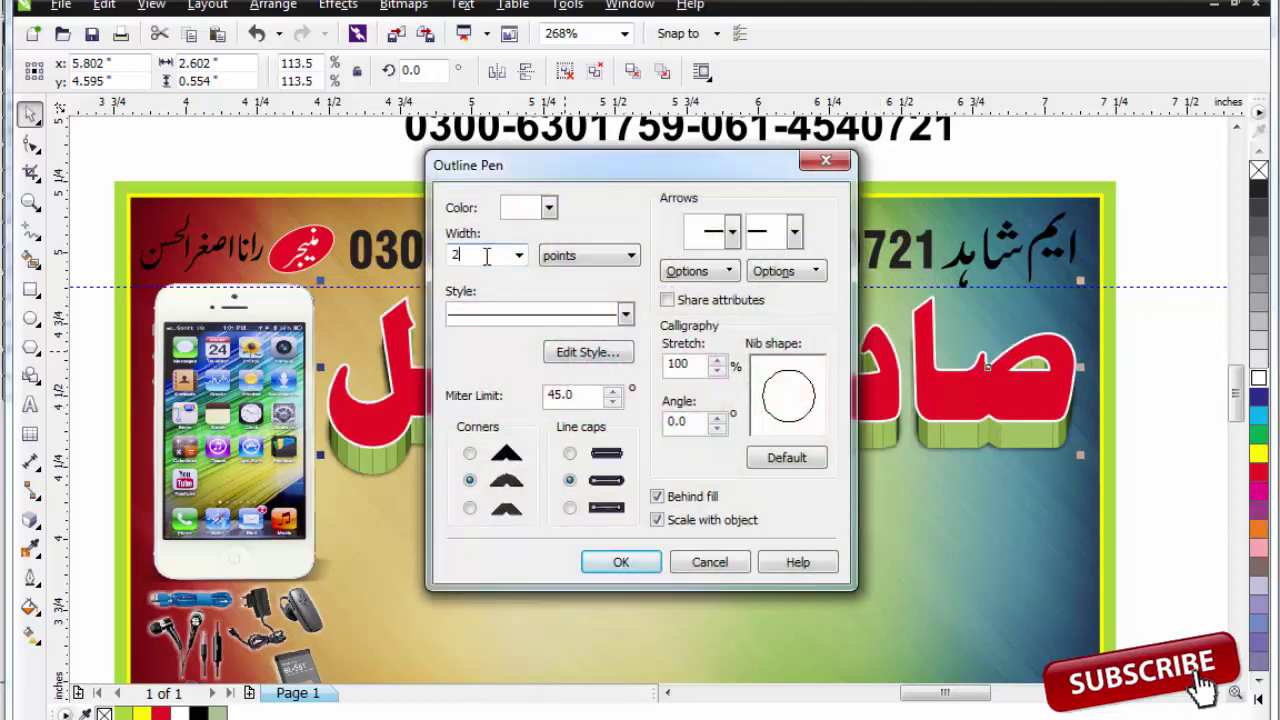
{"action": "type", "text": ".5"}
{"action": "key", "text": "Return"}
{"action": "scroll", "coordinate": [910, 386], "scroll_direction": "down", "scroll_amount": 3}
{"action": "key", "text": "F2"}
{"action": "mouse_move", "coordinate": [600, 266]}
{"action": "left_mouse_down"}
{"action": "mouse_move", "coordinate": [1005, 445]}
{"action": "mouse_move", "coordinate": [1096, 466]}
{"action": "left_mouse_up"}
- Place a copy of the red shop name lettering on the blank area above the card
{"action": "left_click", "coordinate": [927, 410]}
{"action": "left_click", "coordinate": [932, 388]}
{"action": "key", "text": "Delete"}
{"action": "left_click", "coordinate": [846, 442]}
{"action": "left_click_drag", "start_coordinate": [846, 442], "coordinate": [854, 241]}
{"action": "right_click", "coordinate": [854, 241]}
{"action": "left_click", "coordinate": [924, 256]}
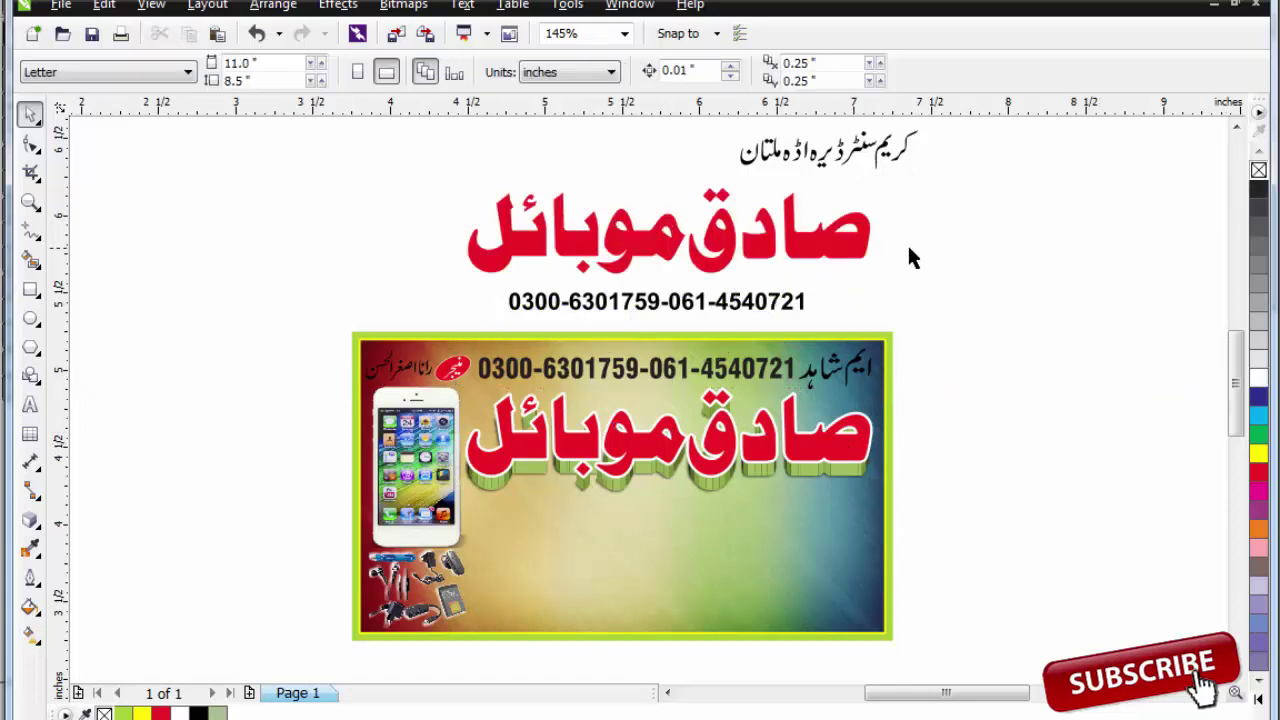
- Start exporting the copied shop name to the desktop's psd folder in Photoshop PSD format
{"action": "left_click", "coordinate": [862, 258]}
{"action": "key", "text": "ctrl+e"}
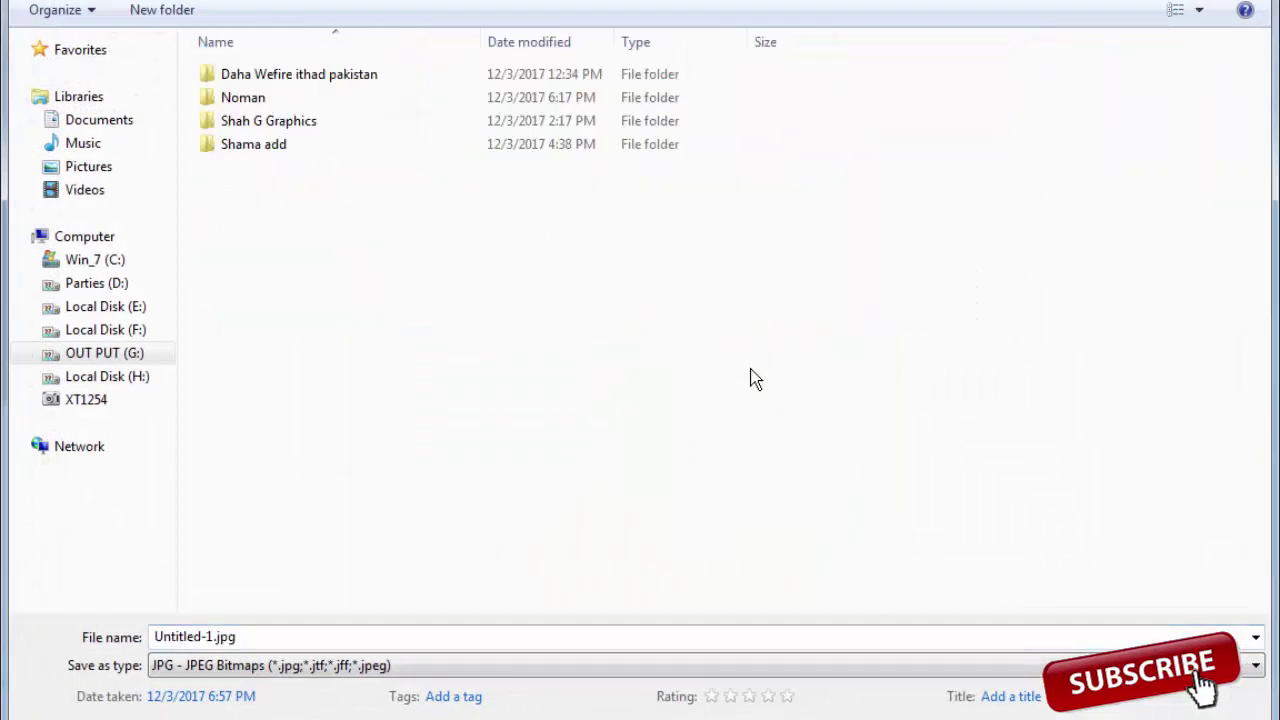
{"action": "scroll", "coordinate": [755, 380], "scroll_direction": "down", "scroll_amount": 4}
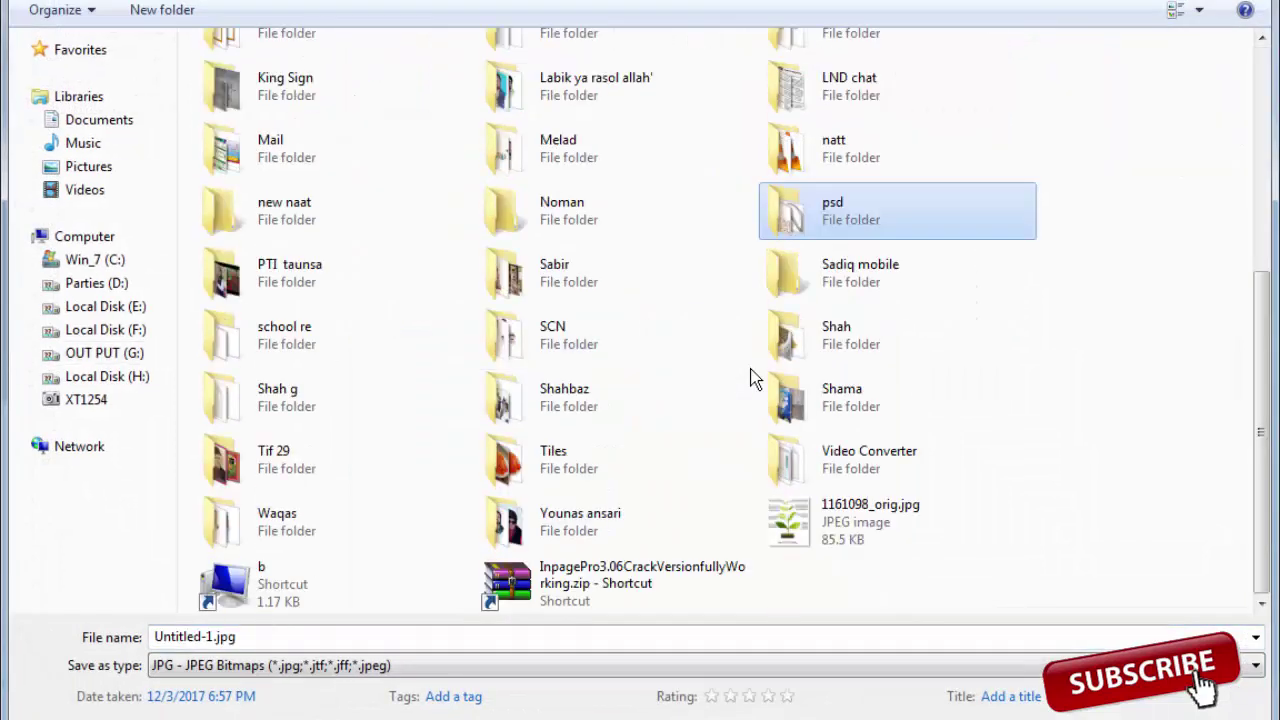
{"action": "key", "text": "Return"}
{"action": "left_click", "coordinate": [514, 668]}
{"action": "key", "text": "p"}
{"action": "key", "text": "Return"}
{"action": "key", "text": "F4"}
{"action": "key", "text": "a"}
{"action": "key", "text": "Escape"}
- Name the export sad.psd and convert it at 600 dpi in CMYK with a transparent background
{"action": "left_click", "coordinate": [520, 640]}
{"action": "type", "text": "sa"}
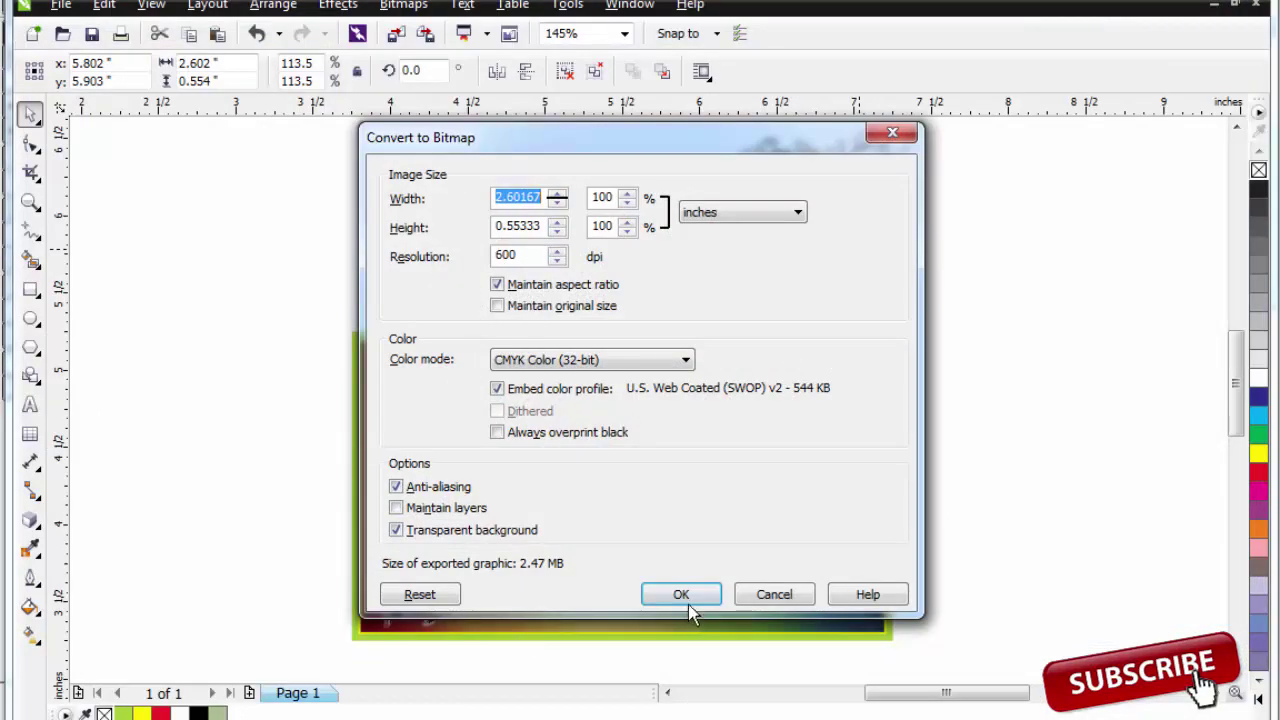
{"action": "left_click", "coordinate": [686, 604]}
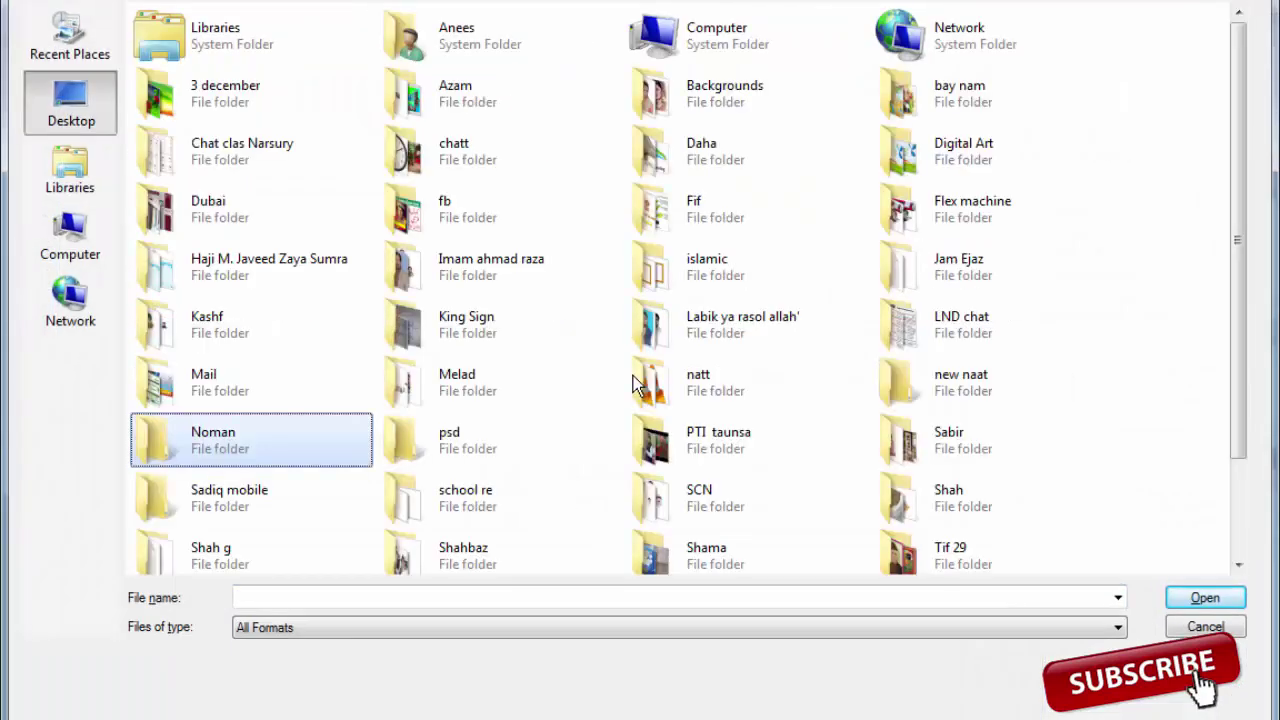
- Switch to Photoshop and open sad.psd from the desktop's psd folder
{"action": "key", "text": "p"}
{"action": "key", "text": "Return"}
{"action": "type", "text": "sad.psd"}
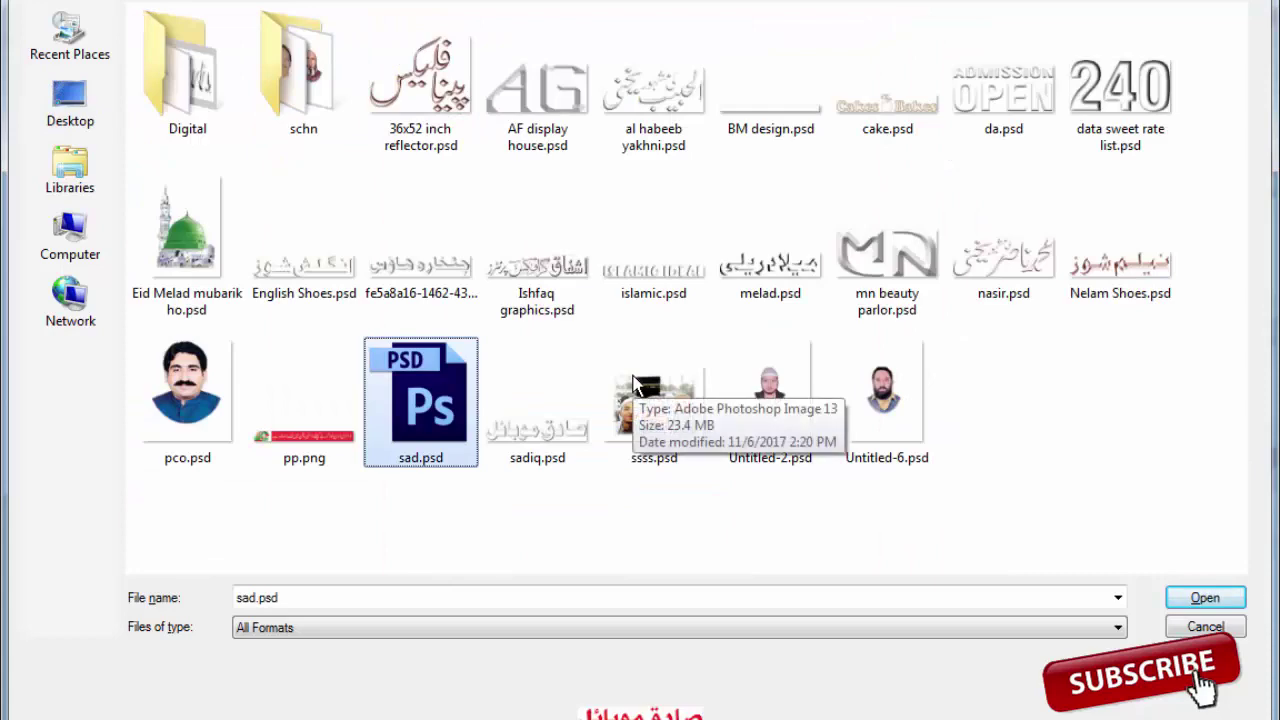
{"action": "key", "text": "Return"}
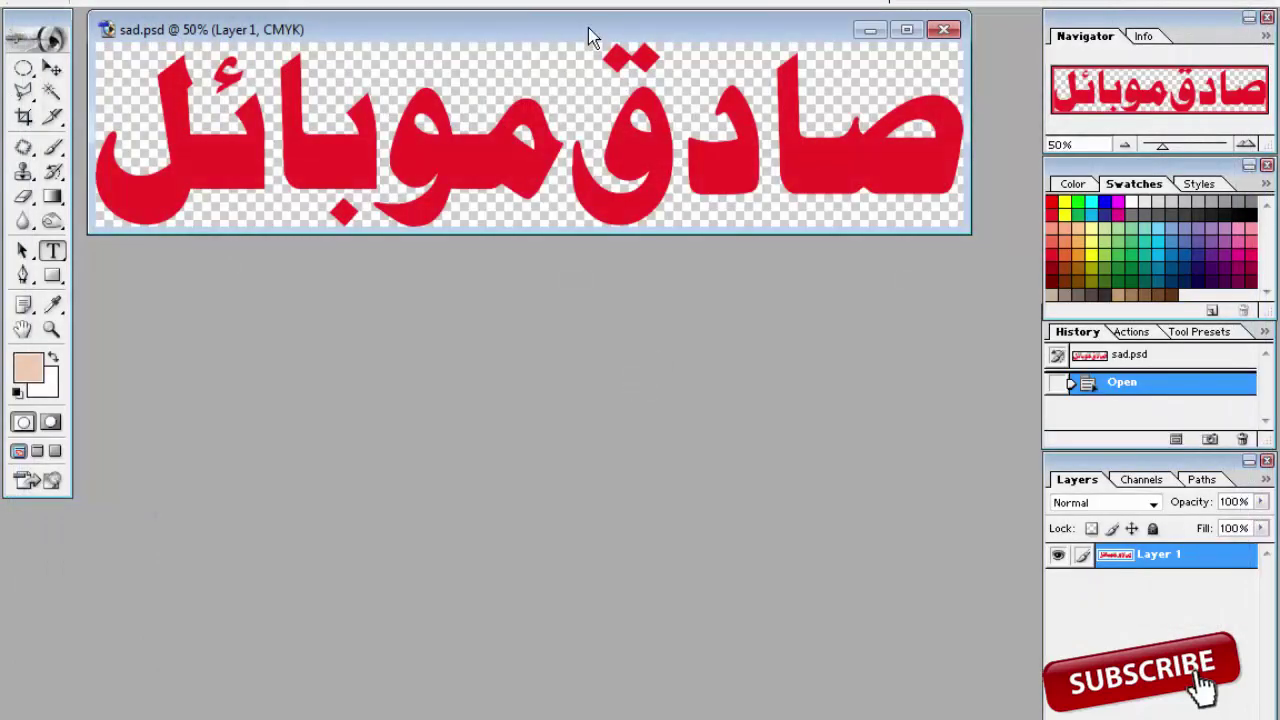
- Add a smooth inner Bevel and Emboss effect of 35 px to the lettering layer
{"action": "key", "text": "f"}
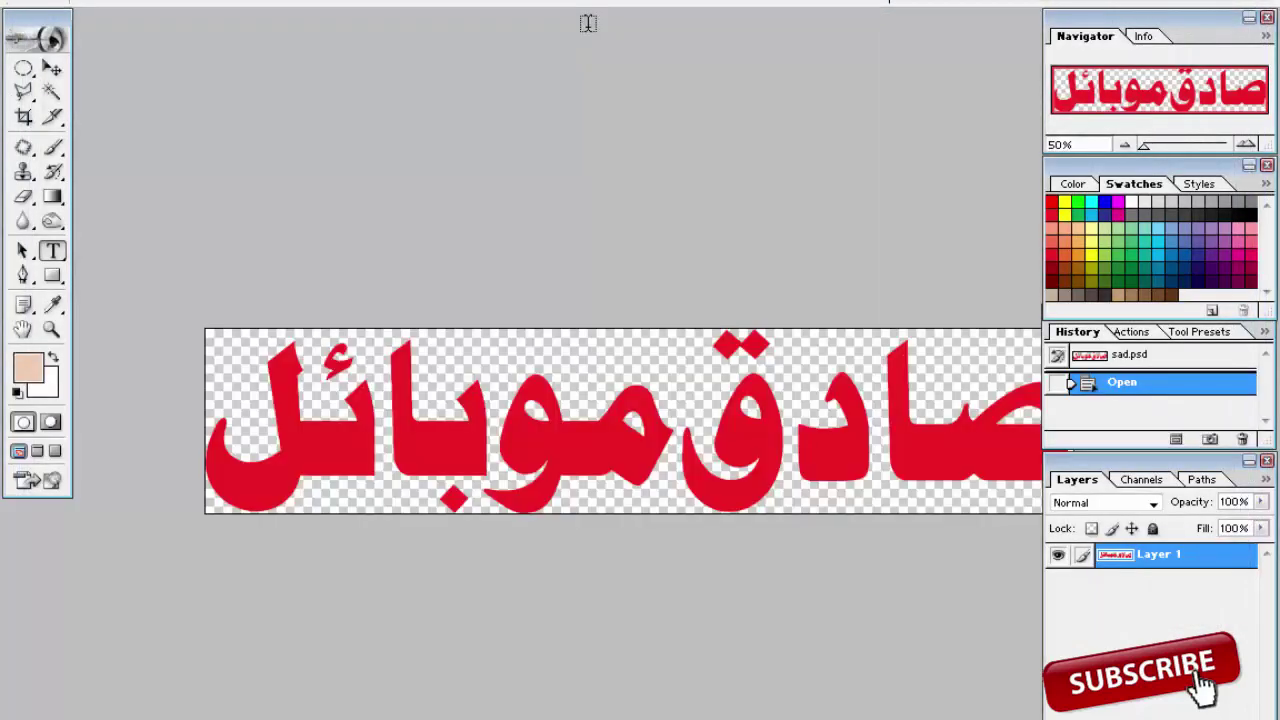
{"action": "key", "text": "Tab"}
{"action": "key", "text": "ctrl+plus"}
{"action": "key", "text": "ctrl+plus"}
{"action": "key", "text": "alt+l"}
{"action": "key", "text": "y"}
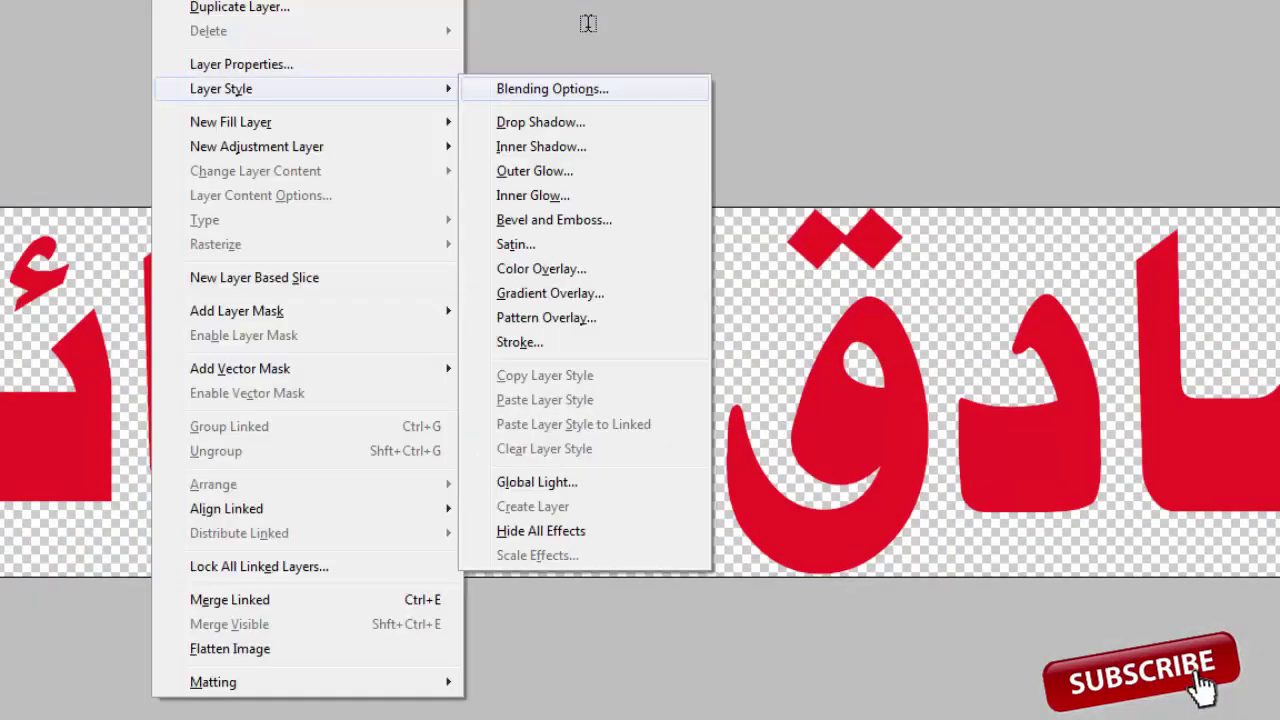
{"action": "key", "text": "Return"}
{"action": "left_click", "coordinate": [570, 551]}
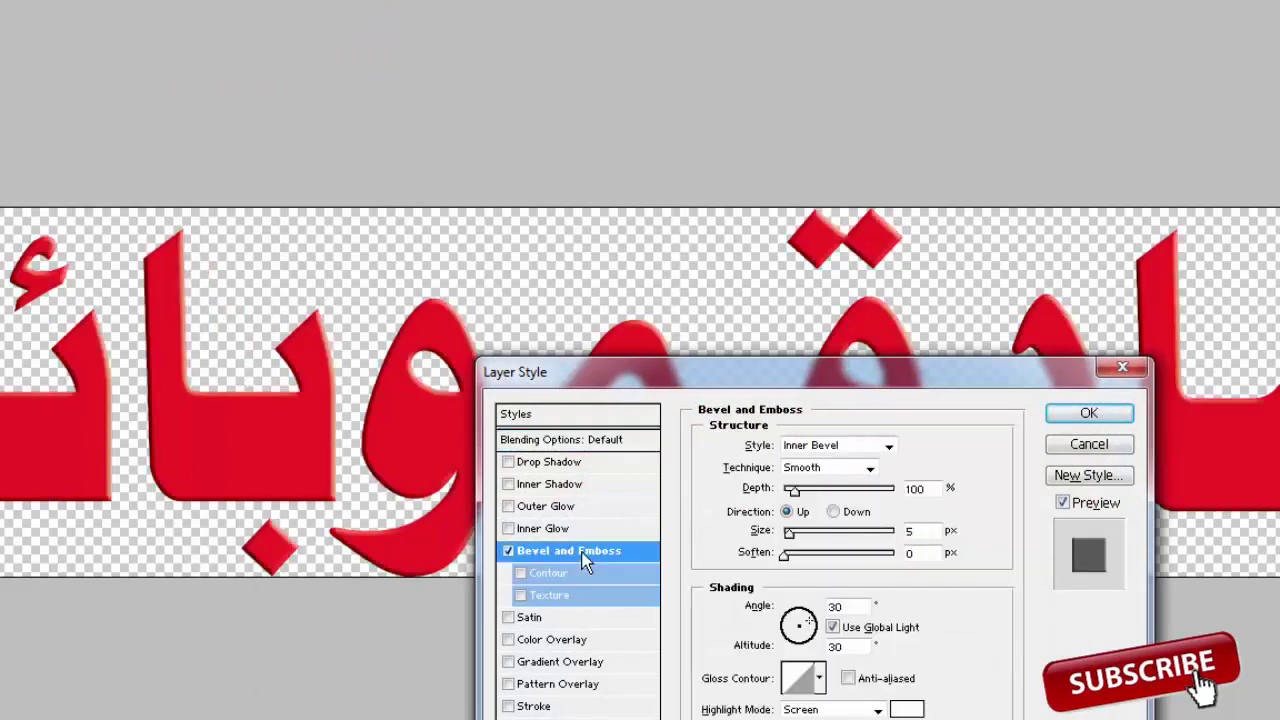
{"action": "left_click_drag", "start_coordinate": [795, 537], "coordinate": [806, 533]}
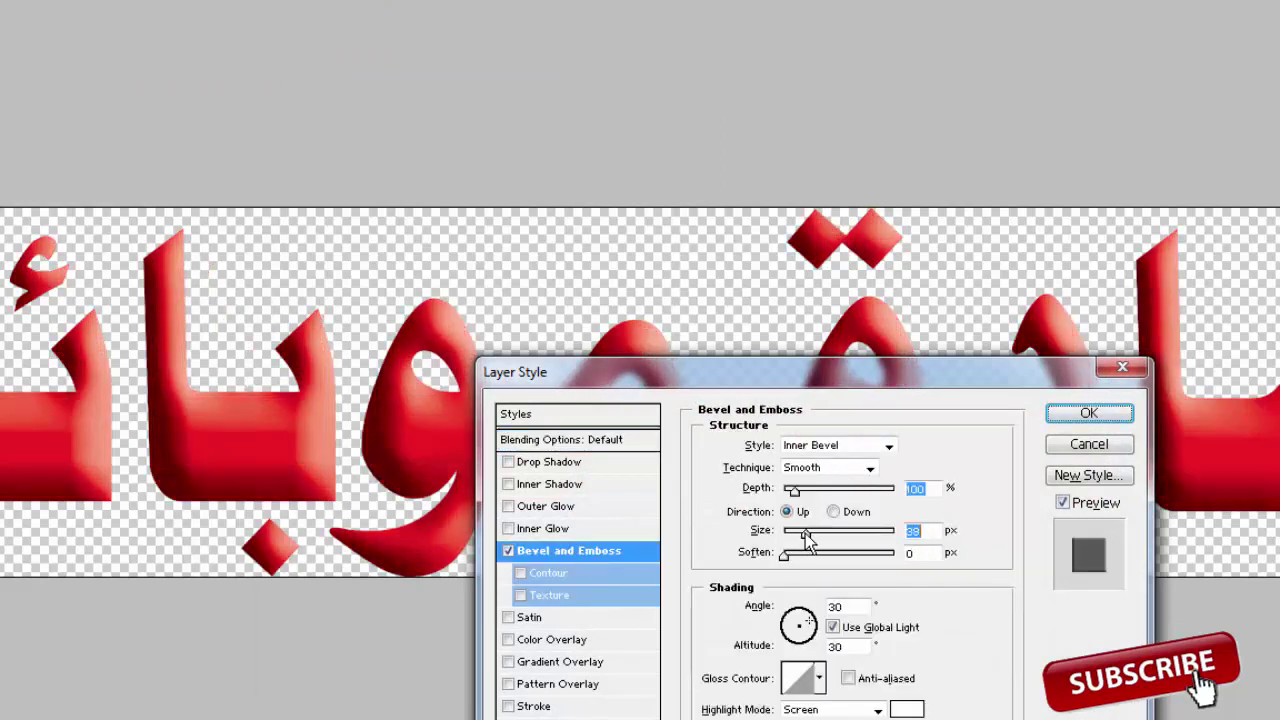
{"action": "left_click_drag", "start_coordinate": [866, 377], "coordinate": [461, 237]}
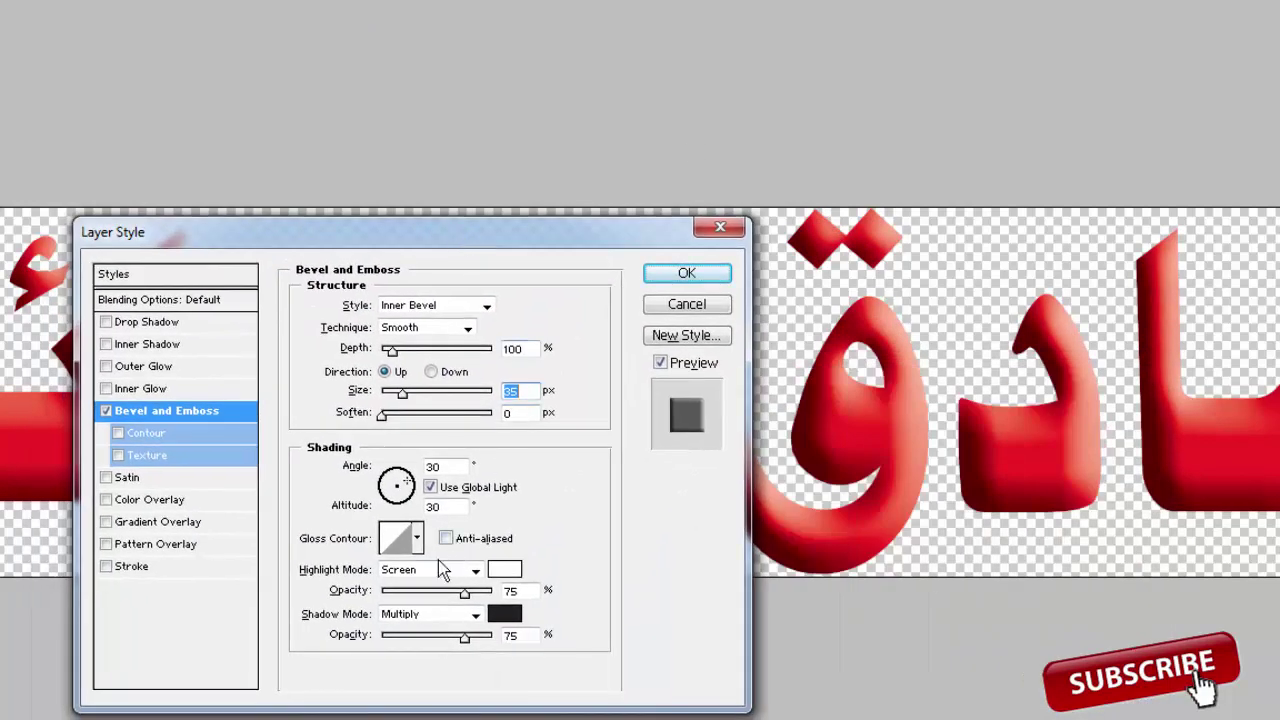
- Set the bevel's highlight opacity to 32% and light altitude to 62°, increase its depth and apply the layer style
{"action": "left_click_drag", "start_coordinate": [465, 594], "coordinate": [422, 592]}
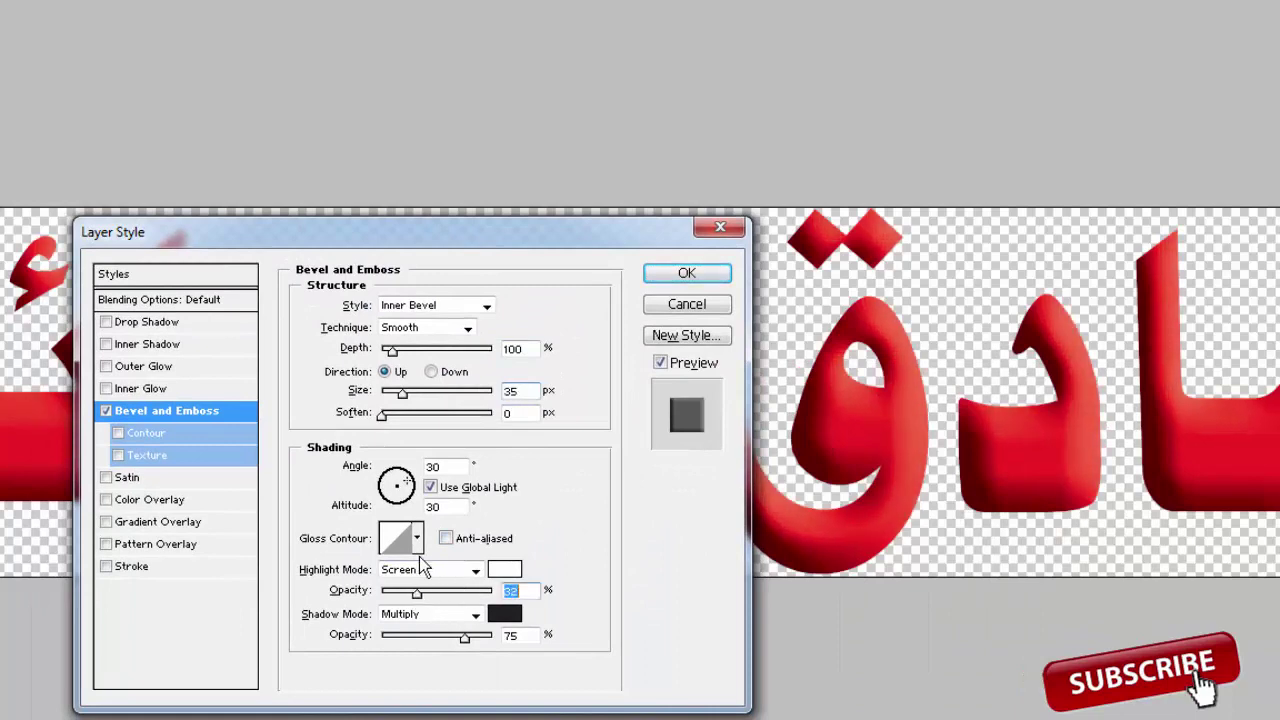
{"action": "left_click", "coordinate": [401, 487]}
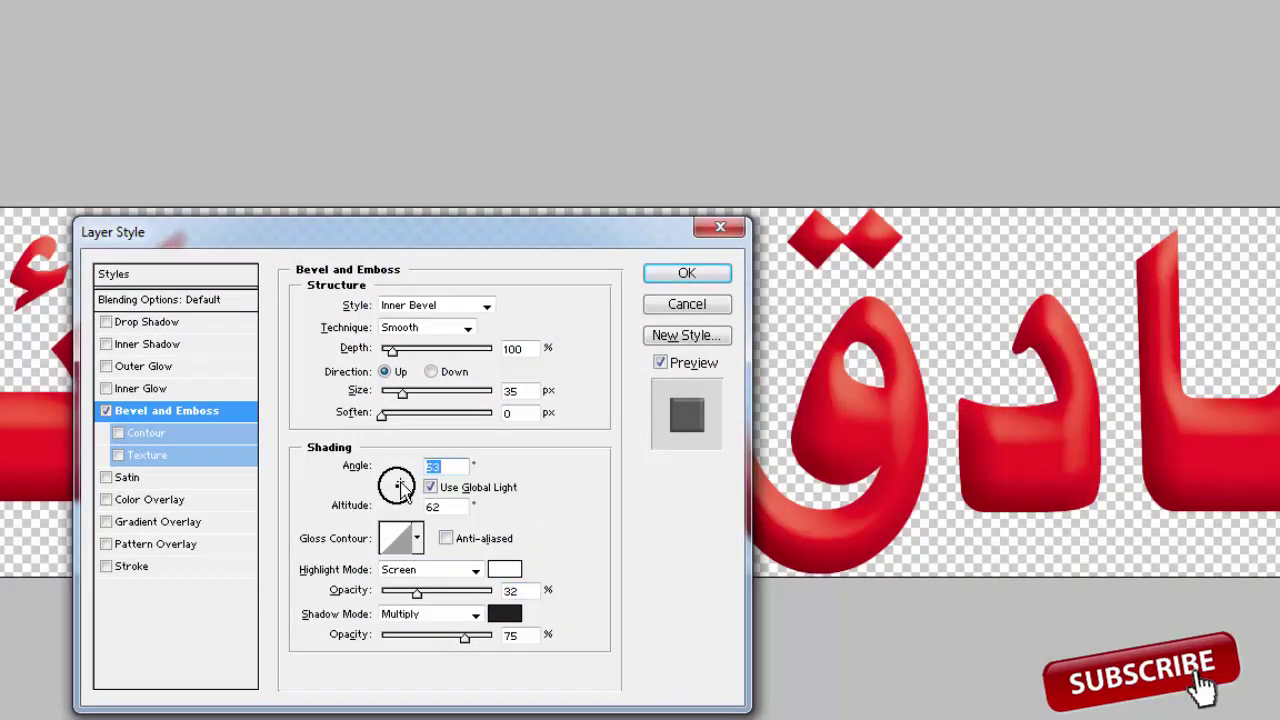
{"action": "left_click_drag", "start_coordinate": [478, 248], "coordinate": [938, 171]}
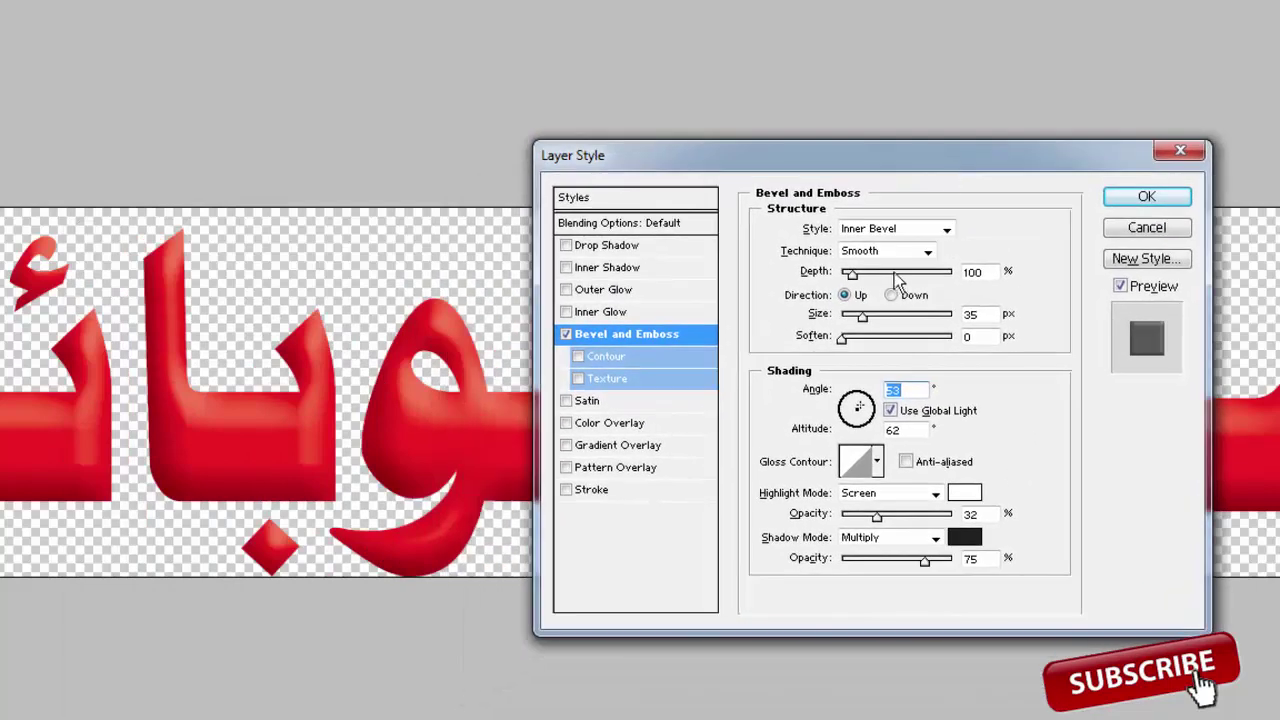
{"action": "left_click_drag", "start_coordinate": [856, 280], "coordinate": [903, 263]}
{"action": "left_click", "coordinate": [1146, 197]}
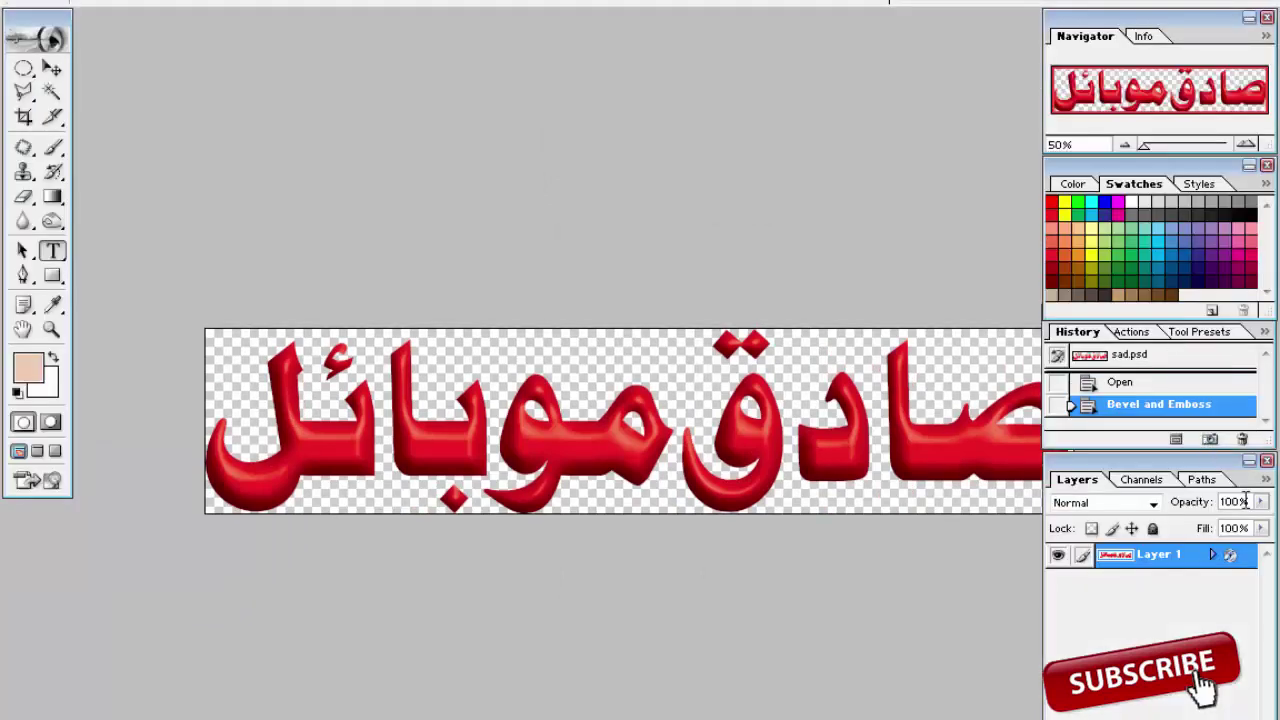
- Reduce the lettering layer's fill to 0% and merge it with a duplicate of itself
{"action": "left_click", "coordinate": [1260, 529]}
{"action": "left_click_drag", "start_coordinate": [1262, 560], "coordinate": [1146, 568]}
{"action": "key", "text": "ctrl+j"}
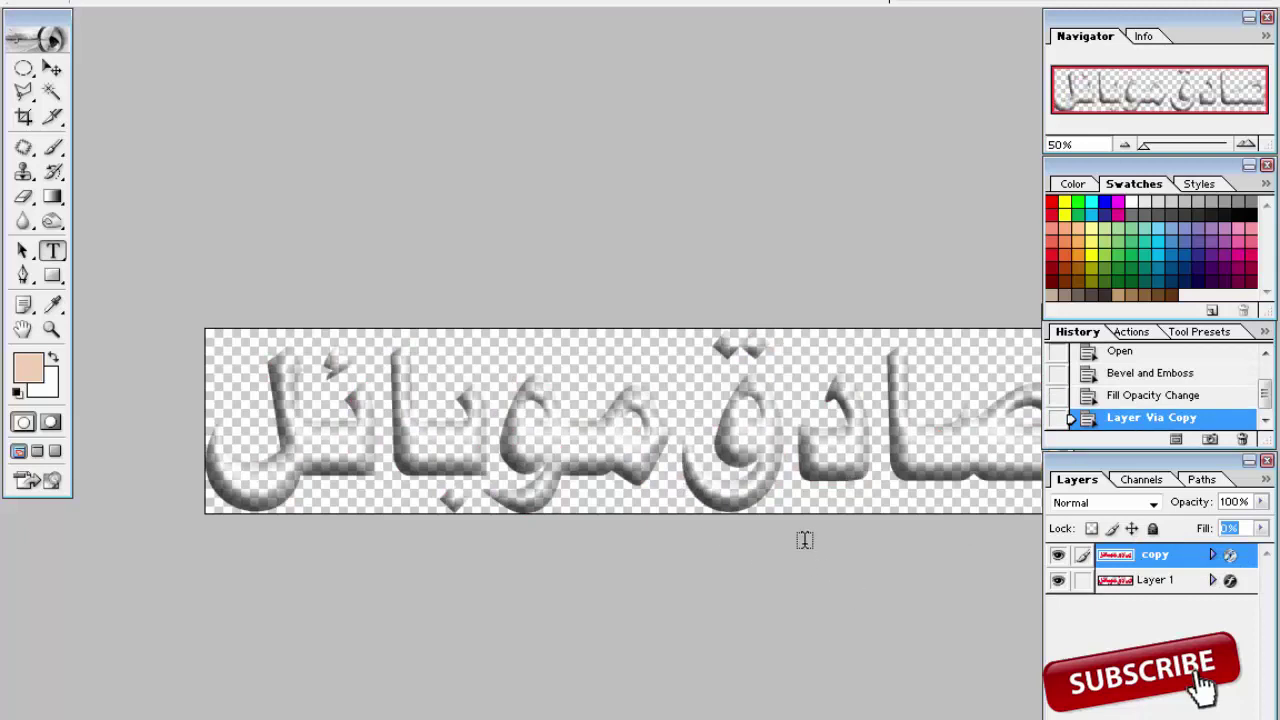
{"action": "key", "text": "ctrl+shift+e"}
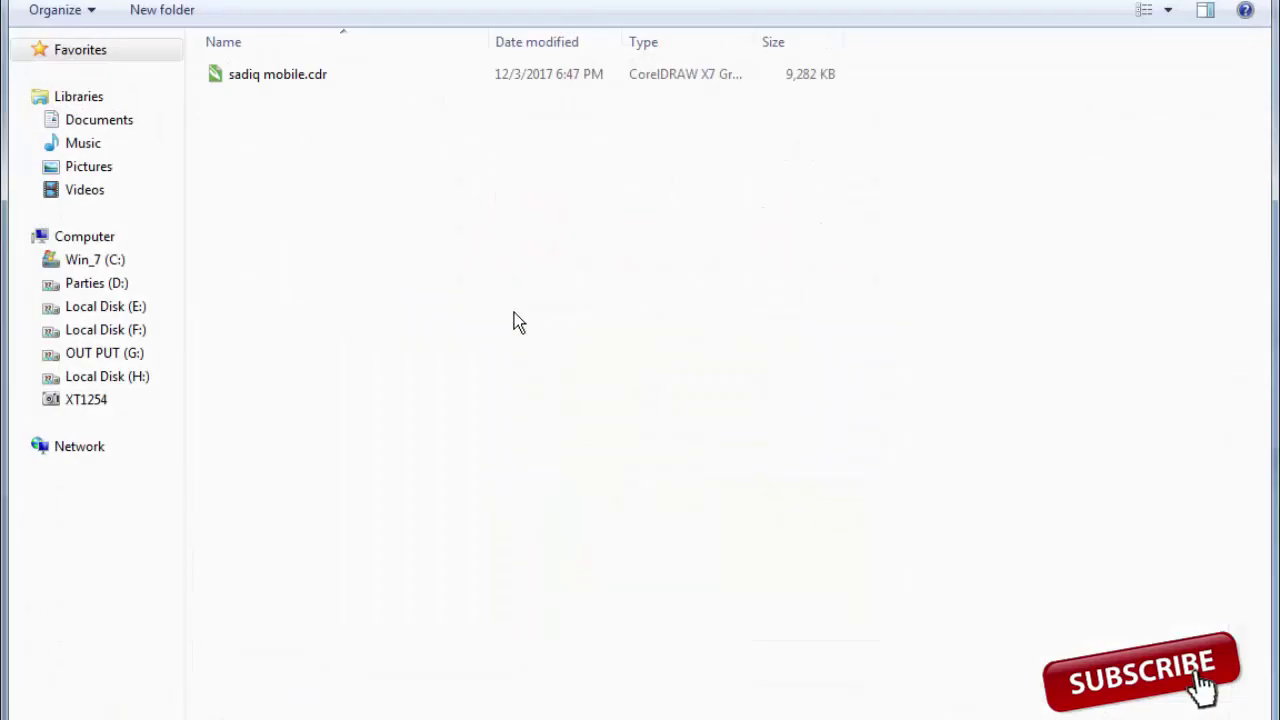
- Switch back to CorelDRAW and import the beveled sad.psd from the psd folder onto the page
{"action": "key", "text": "BackSpace"}
{"action": "key", "text": "Up"}
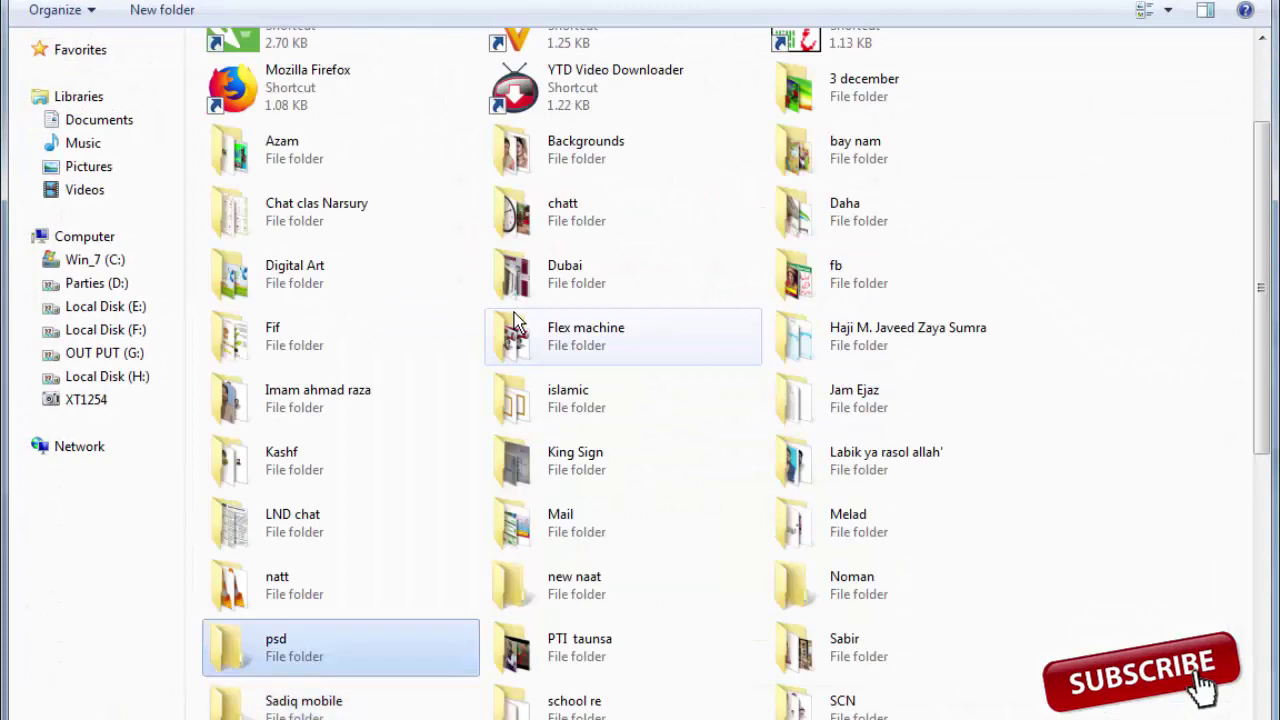
{"action": "key", "text": "Return"}
{"action": "left_click", "coordinate": [462, 395]}
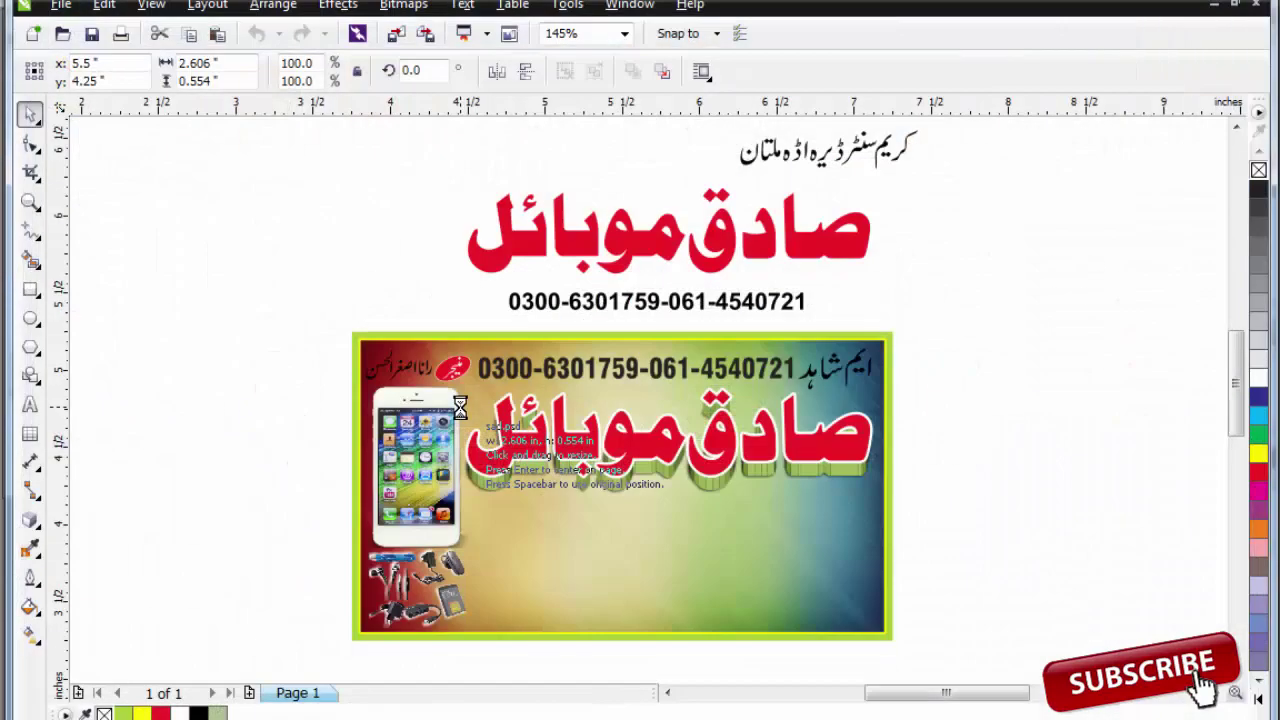
{"action": "left_click", "coordinate": [325, 245]}
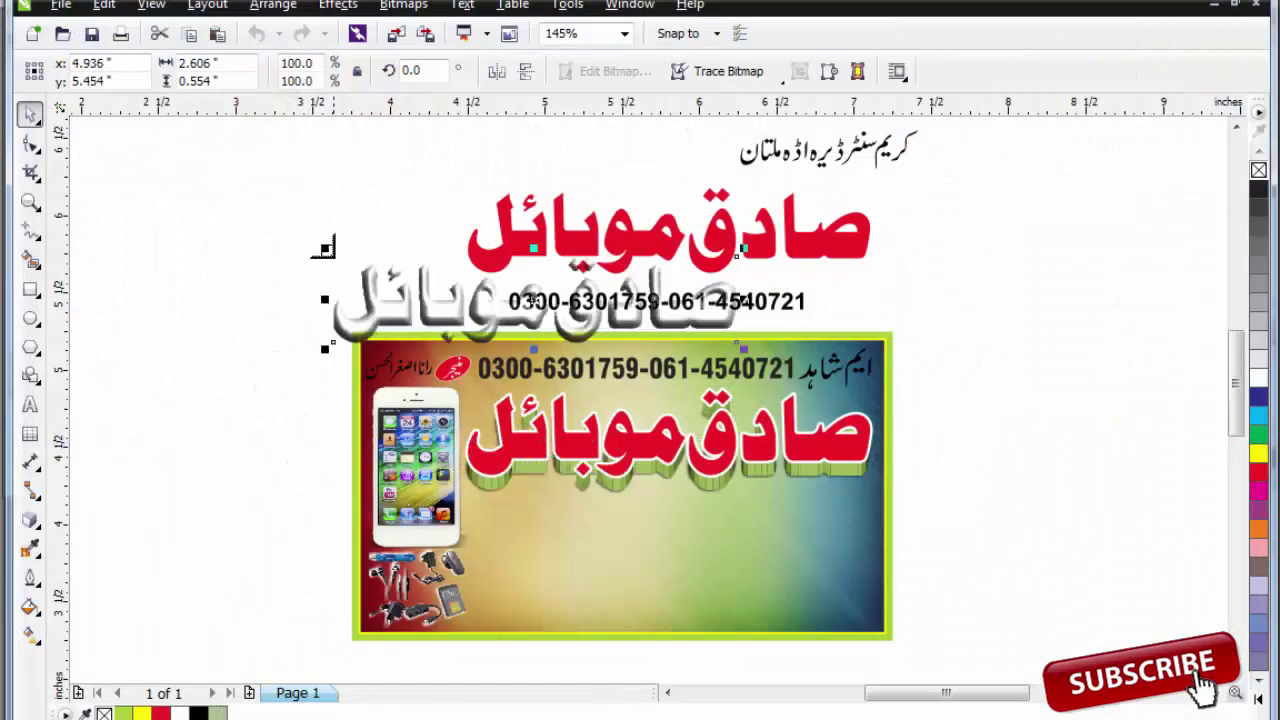
- Centre the imported bevel image horizontally and vertically on the card's red shop name lettering
{"action": "scroll", "coordinate": [690, 475], "scroll_direction": "up", "scroll_amount": 3}
{"action": "left_click", "coordinate": [597, 417], "text": "shift"}
{"action": "key", "text": "c"}
{"action": "key", "text": "e"}
{"action": "key", "text": "F2"}
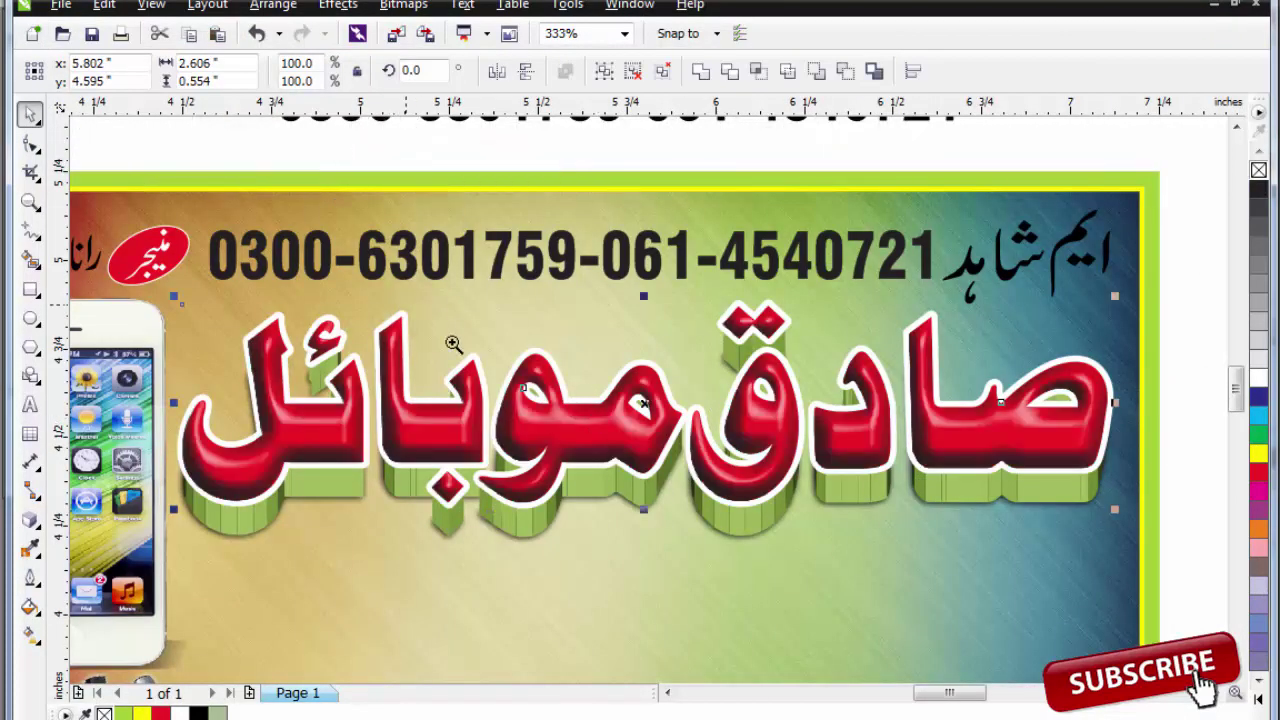
{"action": "left_click_drag", "start_coordinate": [407, 306], "coordinate": [892, 576]}
- Open the PowerClip contents of the card's red shop name lettering for editing, with the bevel image selected
{"action": "key", "text": "Escape"}
{"action": "left_click", "coordinate": [574, 395]}
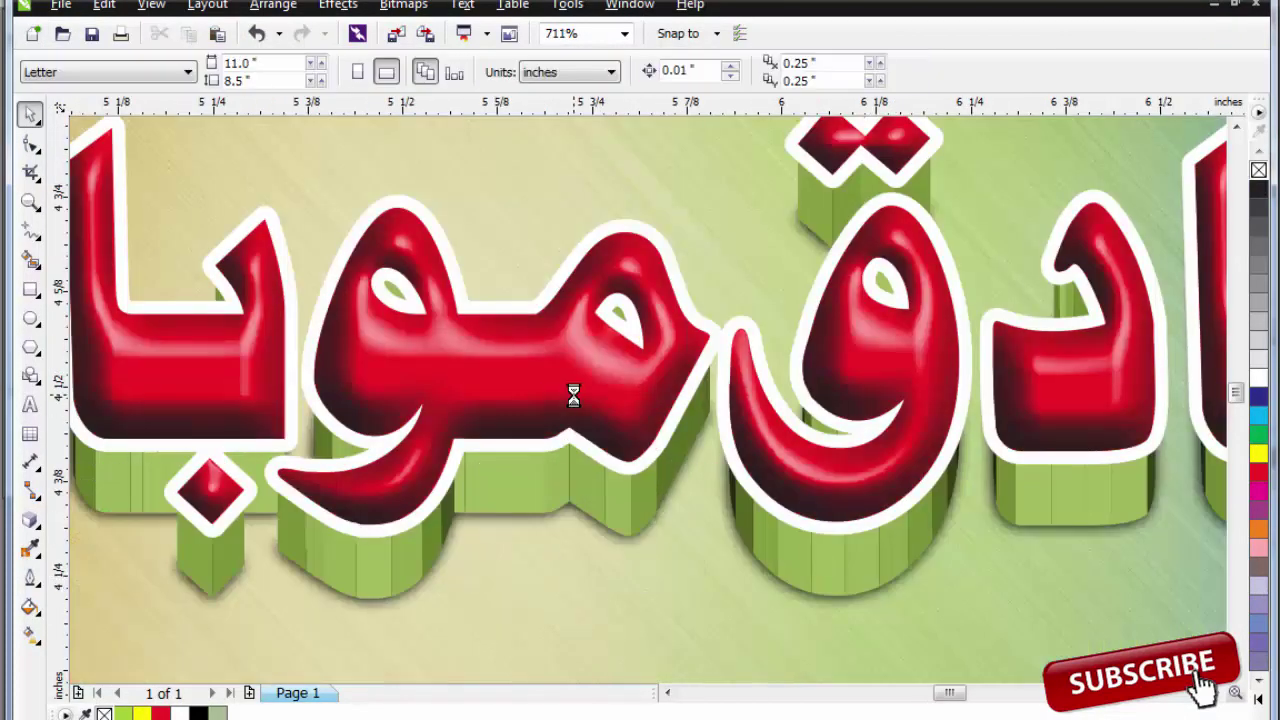
{"action": "right_click", "coordinate": [574, 395]}
{"action": "left_click", "coordinate": [620, 20]}
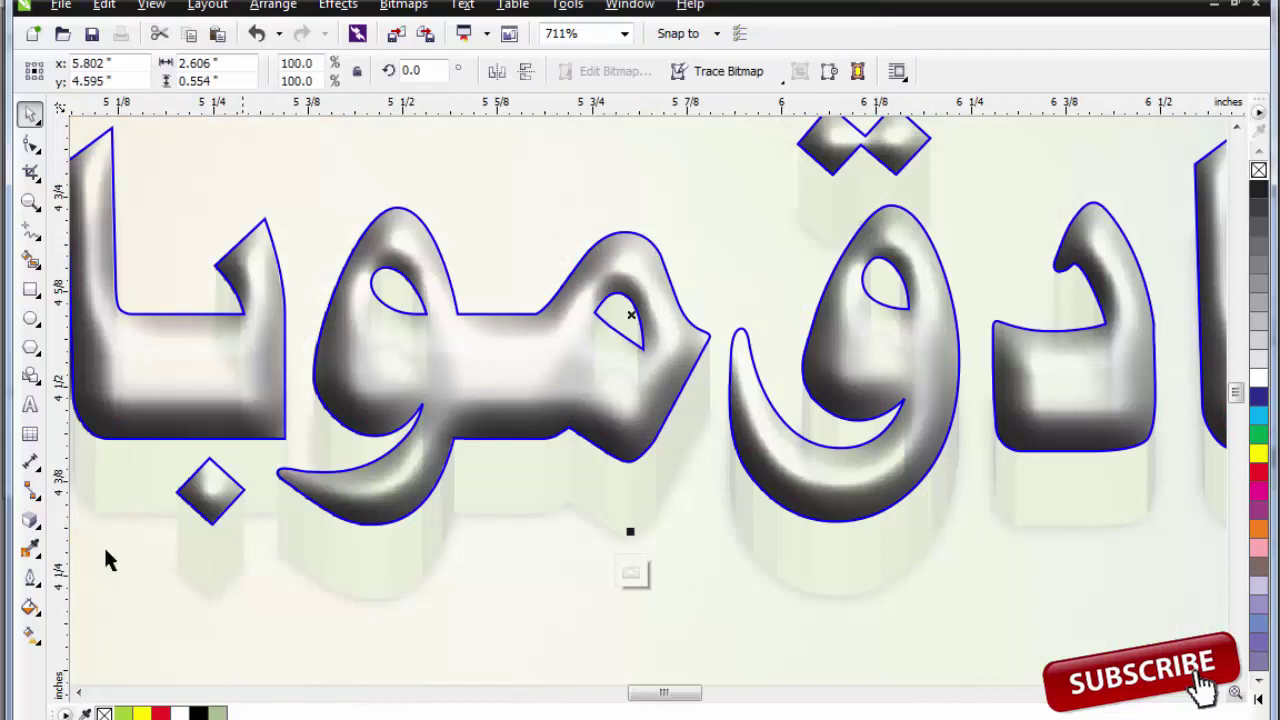
- Give the bevel image a uniform transparency of 60 in Multiply mode and finish editing the PowerClip contents
{"action": "left_click", "coordinate": [40, 540]}
{"action": "left_click", "coordinate": [130, 664]}
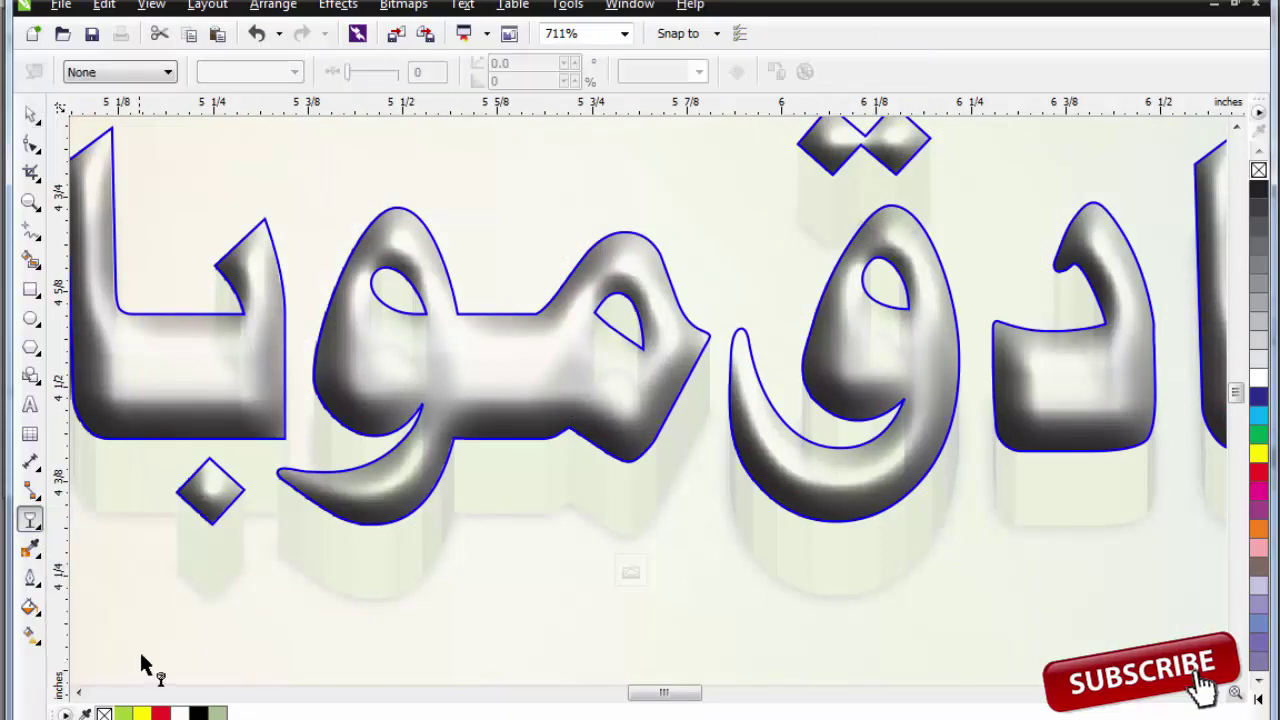
{"action": "left_click", "coordinate": [125, 72]}
{"action": "left_click", "coordinate": [128, 106]}
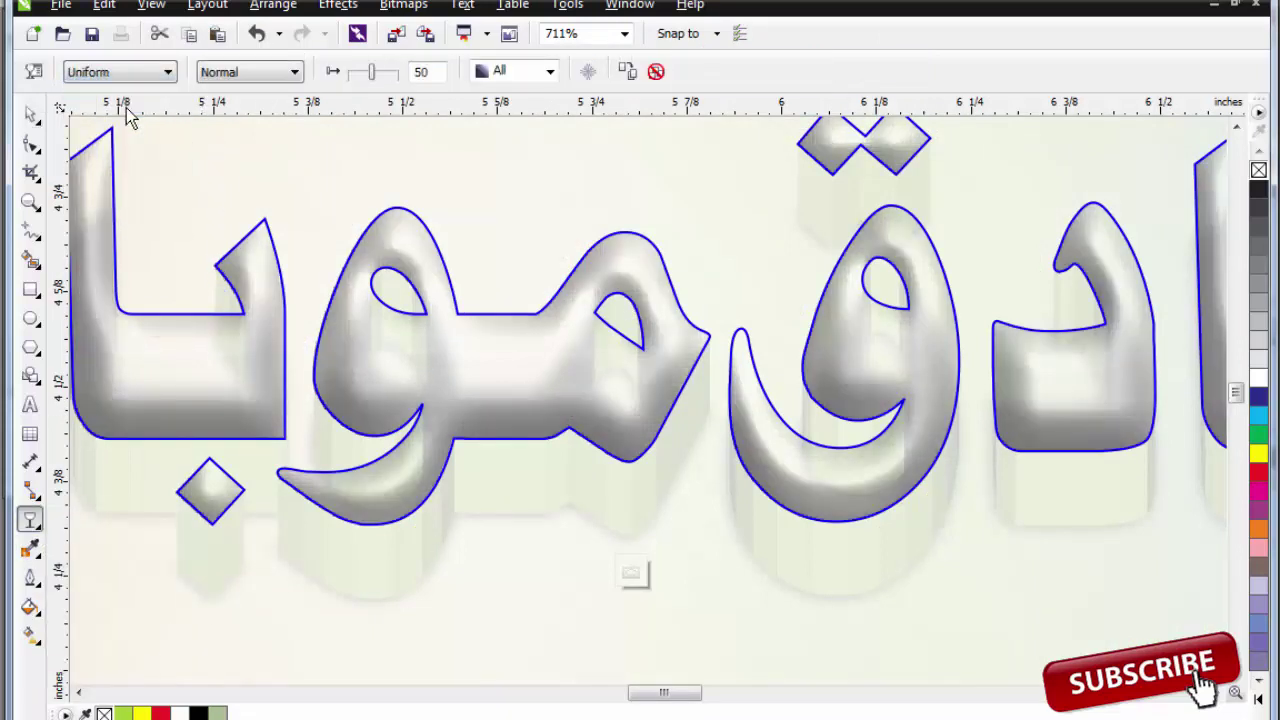
{"action": "left_click", "coordinate": [268, 78]}
{"action": "left_click", "coordinate": [225, 151]}
{"action": "left_click", "coordinate": [421, 74]}
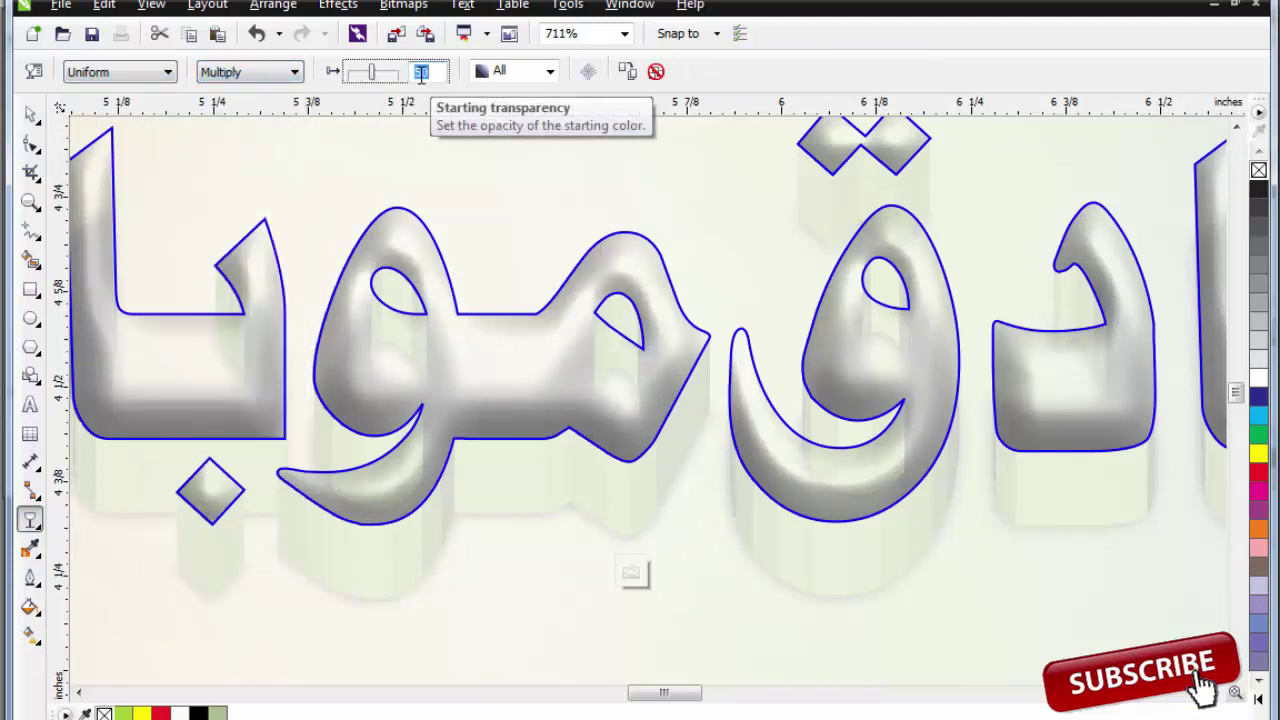
{"action": "key", "text": "Return"}
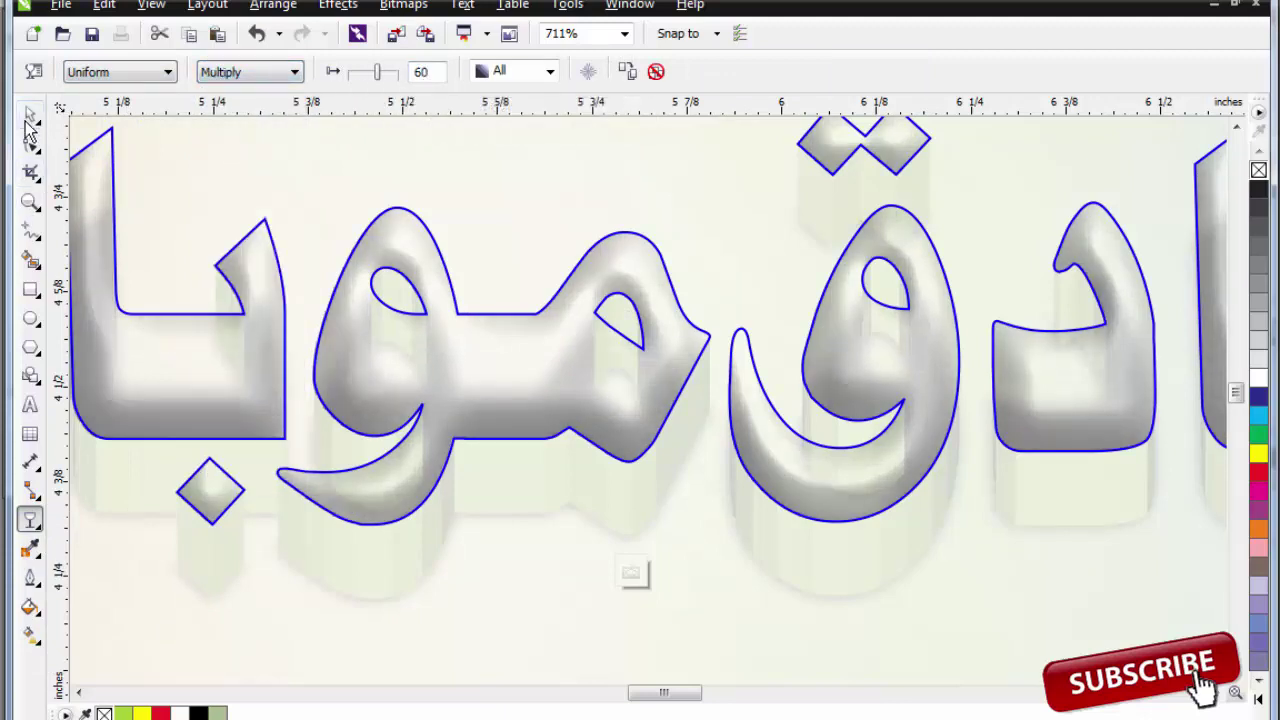
{"action": "left_click", "coordinate": [31, 116]}
{"action": "scroll", "coordinate": [540, 322], "scroll_direction": "down", "scroll_amount": 2}
{"action": "left_click", "coordinate": [1197, 249]}
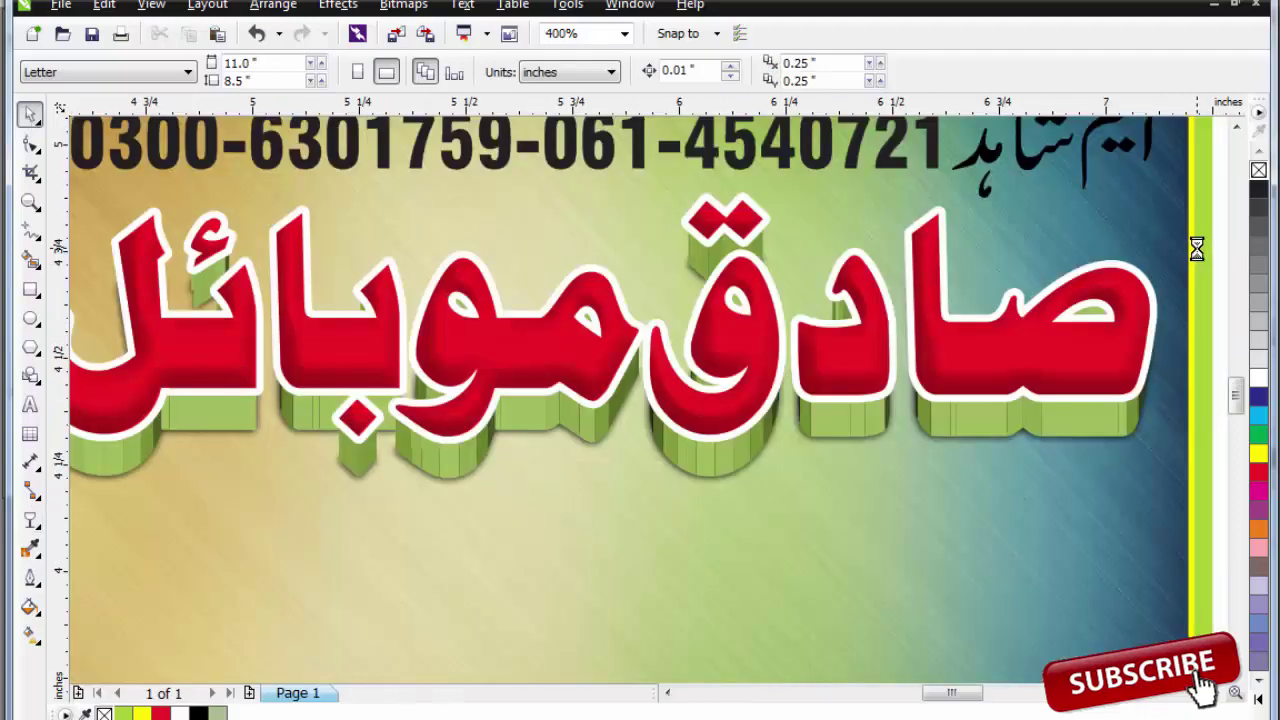
- Select the letters of the word موبائل in the black Urdu accessories tagline below the card and group them
{"action": "scroll", "coordinate": [802, 256], "scroll_direction": "down", "scroll_amount": 1}
{"action": "key", "text": "F2"}
{"action": "scroll", "coordinate": [705, 317], "scroll_direction": "down", "scroll_amount": 1}
{"action": "left_click_drag", "start_coordinate": [334, 202], "coordinate": [1048, 569]}
{"action": "key", "text": "F2"}
{"action": "scroll", "coordinate": [711, 625], "scroll_direction": "down", "scroll_amount": 1}
{"action": "left_click_drag", "start_coordinate": [556, 592], "coordinate": [983, 718]}
{"action": "key", "text": "F2"}
{"action": "left_click_drag", "start_coordinate": [354, 253], "coordinate": [958, 455]}
{"action": "key", "text": "F2"}
{"action": "left_click_drag", "start_coordinate": [370, 325], "coordinate": [1074, 530]}
{"action": "key", "text": "F2"}
{"action": "left_click_drag", "start_coordinate": [541, 296], "coordinate": [1127, 493]}
{"action": "left_click", "coordinate": [745, 404]}
{"action": "key", "text": "Escape"}
{"action": "left_click", "coordinate": [622, 380]}
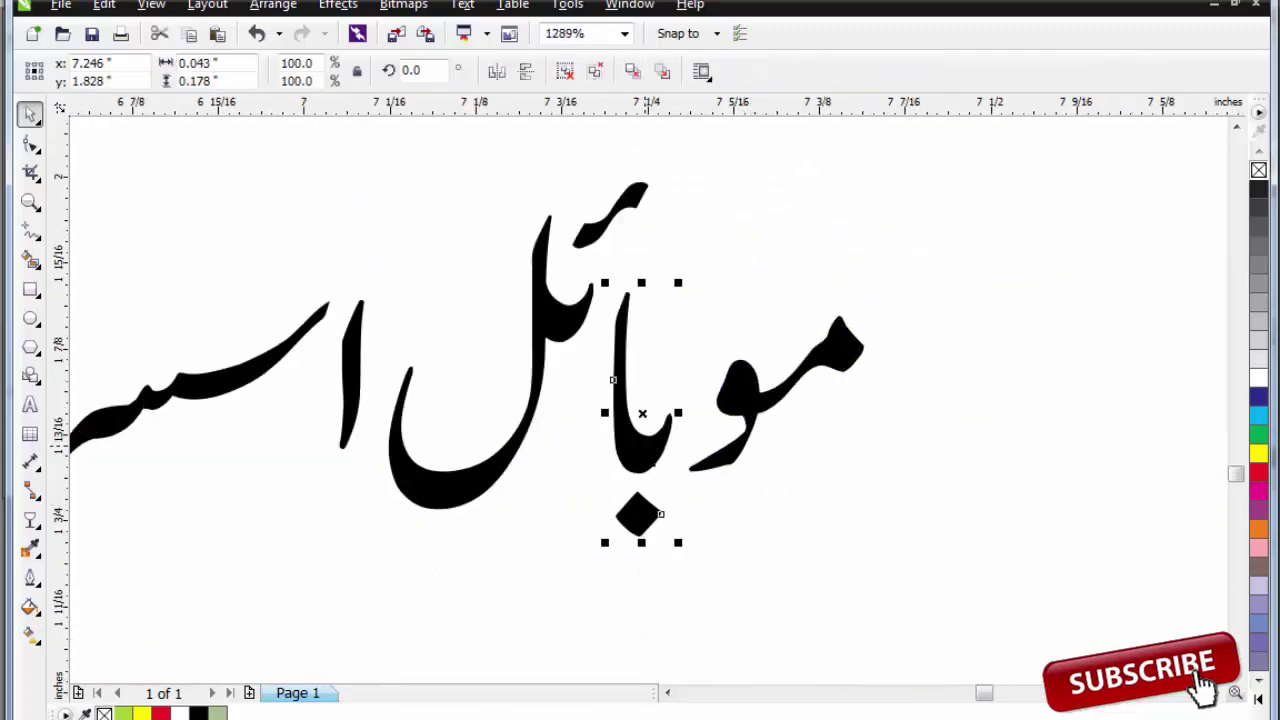
{"action": "key", "text": "Escape"}
{"action": "scroll", "coordinate": [677, 374], "scroll_direction": "down", "scroll_amount": 1}
{"action": "left_click_drag", "start_coordinate": [926, 237], "coordinate": [636, 478]}
{"action": "key", "text": "ctrl+g"}
- Select all the words of the black accessories tagline and group them into one object
{"action": "left_click", "coordinate": [704, 384]}
{"action": "key", "text": "Escape"}
{"action": "left_click_drag", "start_coordinate": [822, 206], "coordinate": [528, 482]}
{"action": "scroll", "coordinate": [640, 415], "scroll_direction": "down", "scroll_amount": 1}
{"action": "scroll", "coordinate": [612, 400], "scroll_direction": "down", "scroll_amount": 1}
{"action": "key", "text": "F2"}
{"action": "left_click_drag", "start_coordinate": [231, 286], "coordinate": [695, 430]}
{"action": "left_click_drag", "start_coordinate": [274, 300], "coordinate": [1167, 598]}
{"action": "key", "text": "ctrl+g"}
- Move the grouped accessories tagline onto the card, beneath the red shop name
{"action": "scroll", "coordinate": [1074, 530], "scroll_direction": "down", "scroll_amount": 1}
{"action": "scroll", "coordinate": [1075, 531], "scroll_direction": "down", "scroll_amount": 1}
{"action": "mouse_move", "coordinate": [1077, 522]}
{"action": "left_mouse_down"}
{"action": "mouse_move", "coordinate": [1004, 310]}
{"action": "mouse_move", "coordinate": [980, 297]}
{"action": "left_mouse_up"}
{"action": "scroll", "coordinate": [981, 297], "scroll_direction": "down", "scroll_amount": 1}
{"action": "key", "text": "F2"}
{"action": "left_click_drag", "start_coordinate": [808, 214], "coordinate": [1088, 372]}
{"action": "scroll", "coordinate": [1089, 372], "scroll_direction": "up", "scroll_amount": 2}
{"action": "scroll", "coordinate": [1008, 466], "scroll_direction": "up", "scroll_amount": 1}
{"action": "key", "text": "Escape"}
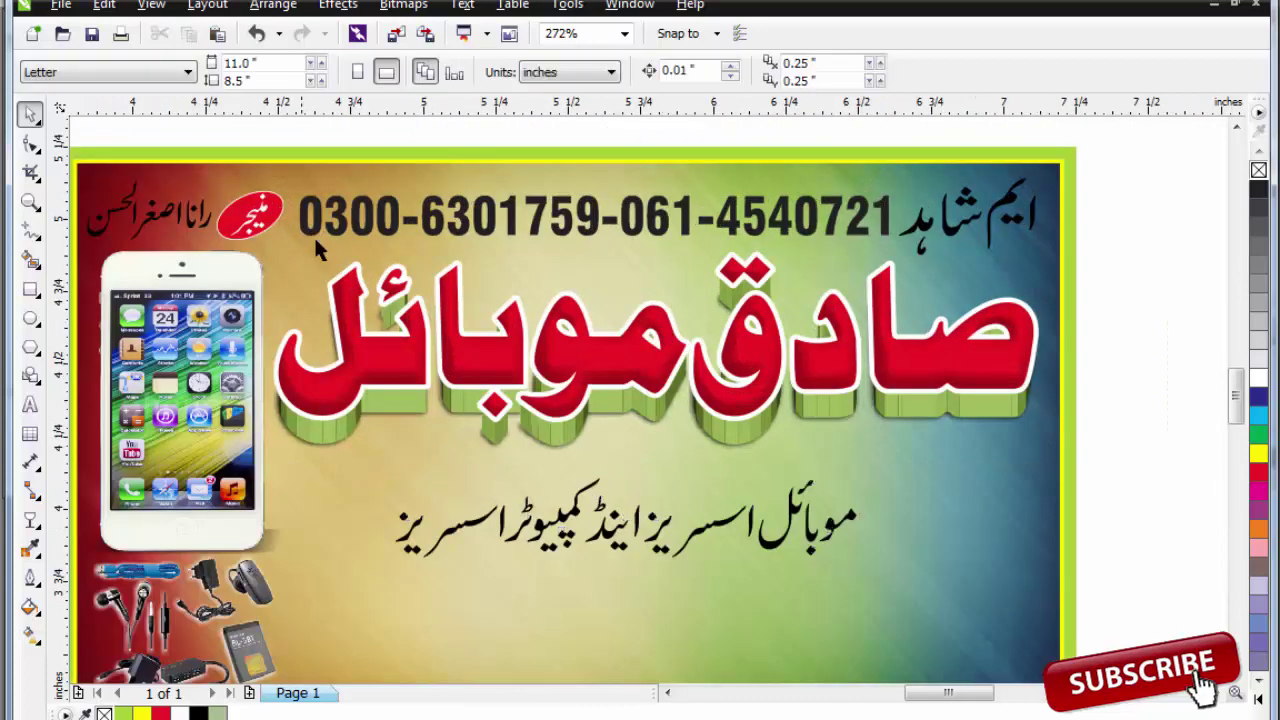
- Group the parts of the extruded shop name and reduce the group's height slightly
{"action": "left_click_drag", "start_coordinate": [1002, 461], "coordinate": [1083, 488]}
{"action": "key", "text": "ctrl+g"}
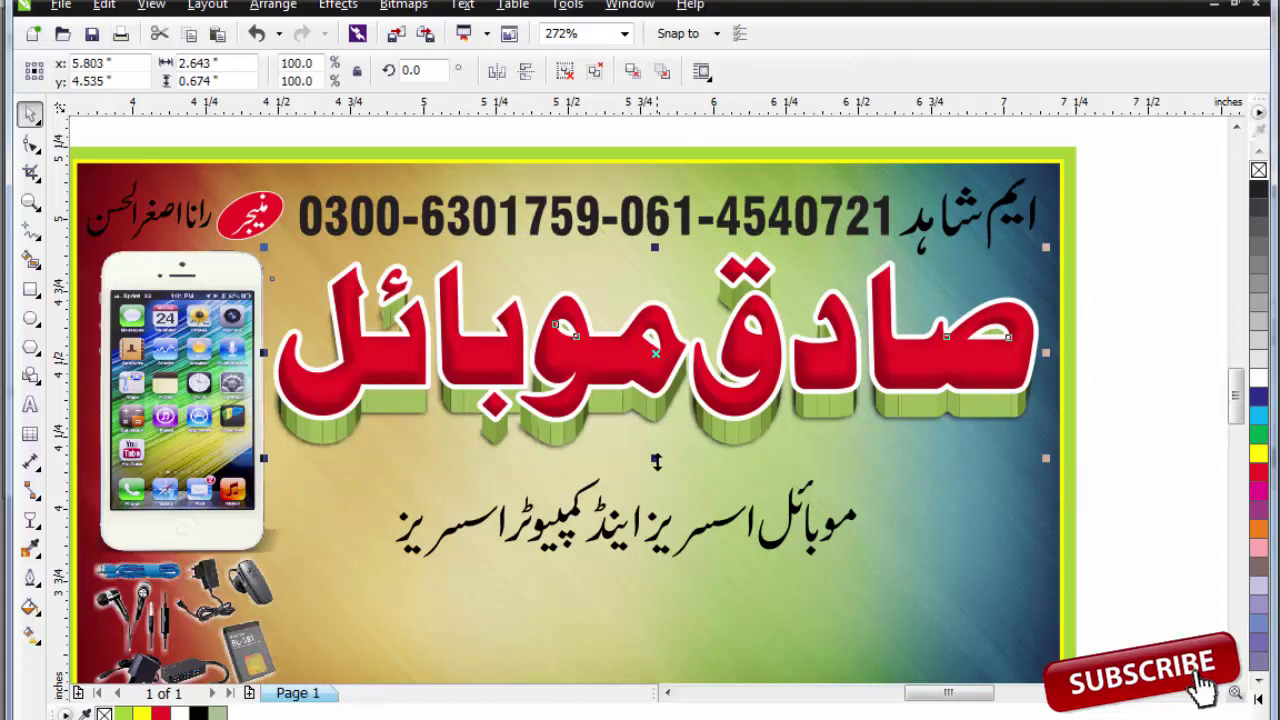
{"action": "left_click_drag", "start_coordinate": [658, 457], "coordinate": [657, 449]}
- Enlarge the tagline proportionally to about the shop name's width and position it just beneath the name
{"action": "left_click", "coordinate": [735, 515]}
{"action": "left_click_drag", "start_coordinate": [859, 471], "coordinate": [1025, 442]}
{"action": "key", "text": "Escape"}
{"action": "key", "text": "Up"}
{"action": "key", "text": "Up"}
{"action": "key", "text": "Up"}
{"action": "key", "text": "Up"}
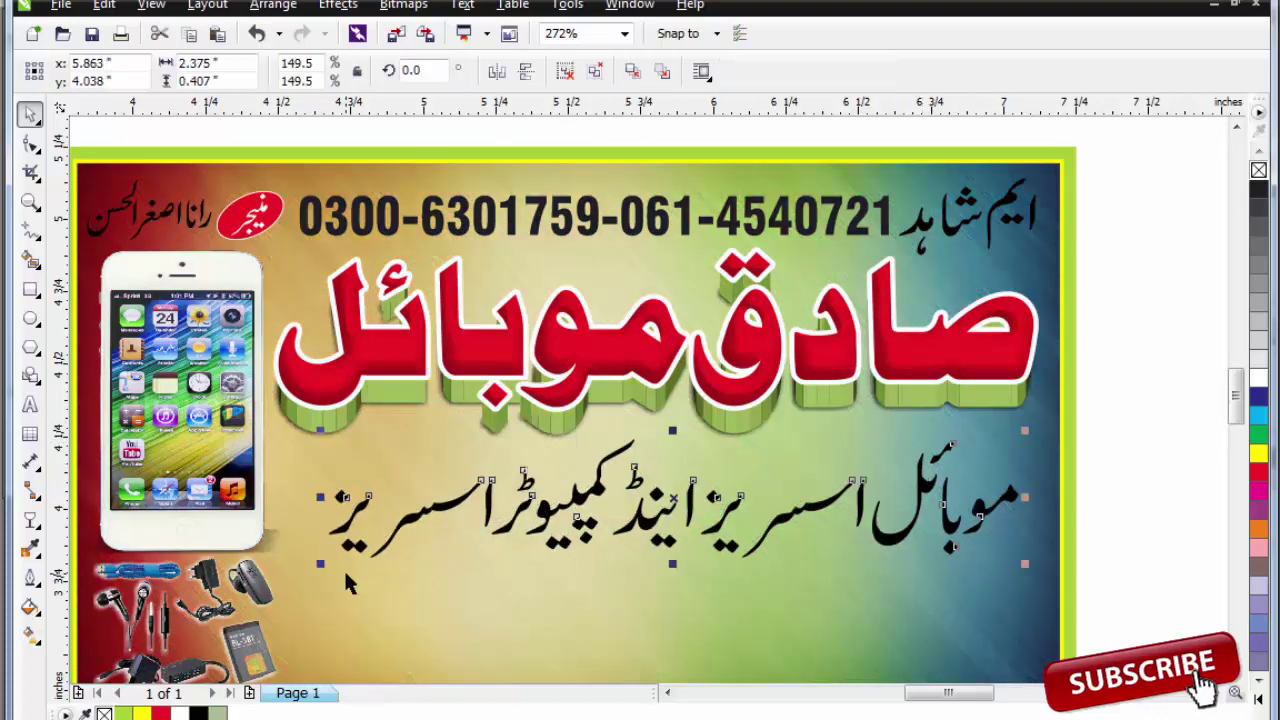
{"action": "left_click_drag", "start_coordinate": [321, 564], "coordinate": [279, 572]}
{"action": "left_click_drag", "start_coordinate": [574, 493], "coordinate": [575, 500]}
- Select the pieces of the word کمپیوٹر in the tagline and move them closer to the word اینڈ
{"action": "key", "text": "F3"}
{"action": "key", "text": "F2"}
{"action": "left_click_drag", "start_coordinate": [340, 405], "coordinate": [836, 541]}
{"action": "key", "text": "Escape"}
{"action": "key", "text": "F2"}
{"action": "left_click_drag", "start_coordinate": [172, 331], "coordinate": [802, 553]}
{"action": "key", "text": "alt+v"}
{"action": "left_click", "coordinate": [847, 384]}
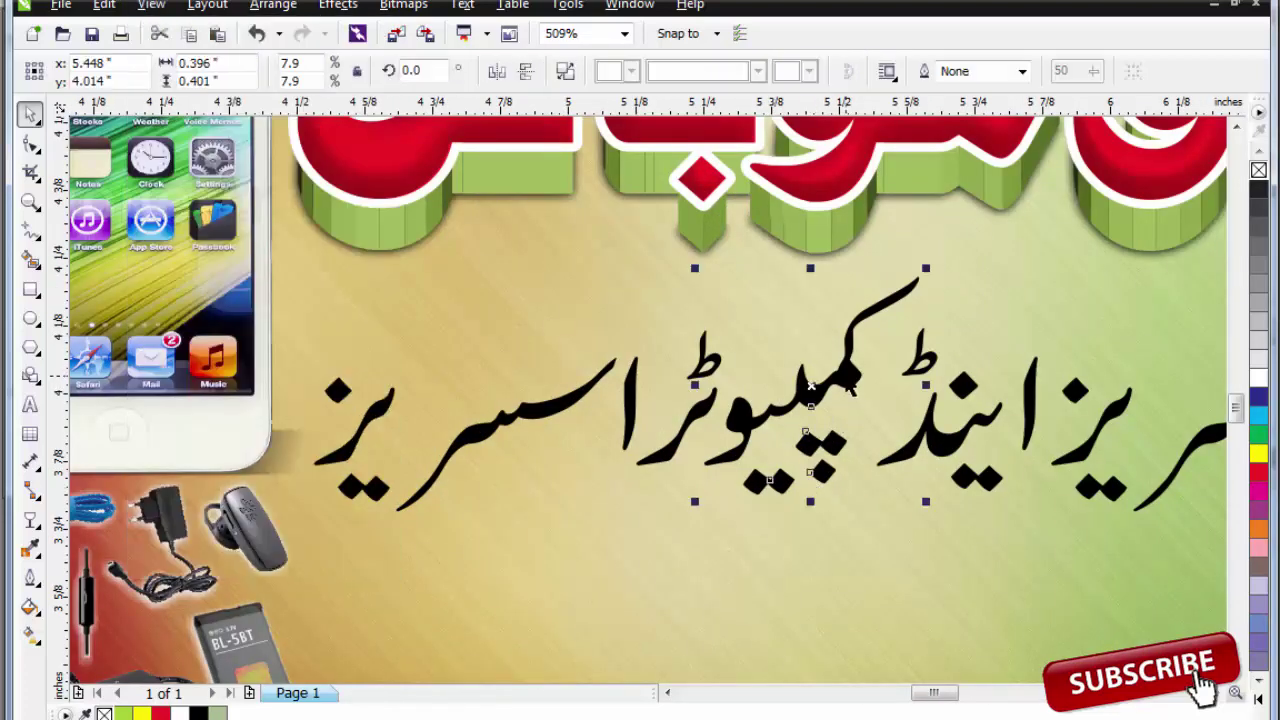
{"action": "left_click", "coordinate": [713, 408], "text": "shift"}
{"action": "left_click_drag", "start_coordinate": [702, 355], "coordinate": [727, 362]}
{"action": "key", "text": "ctrl+z"}
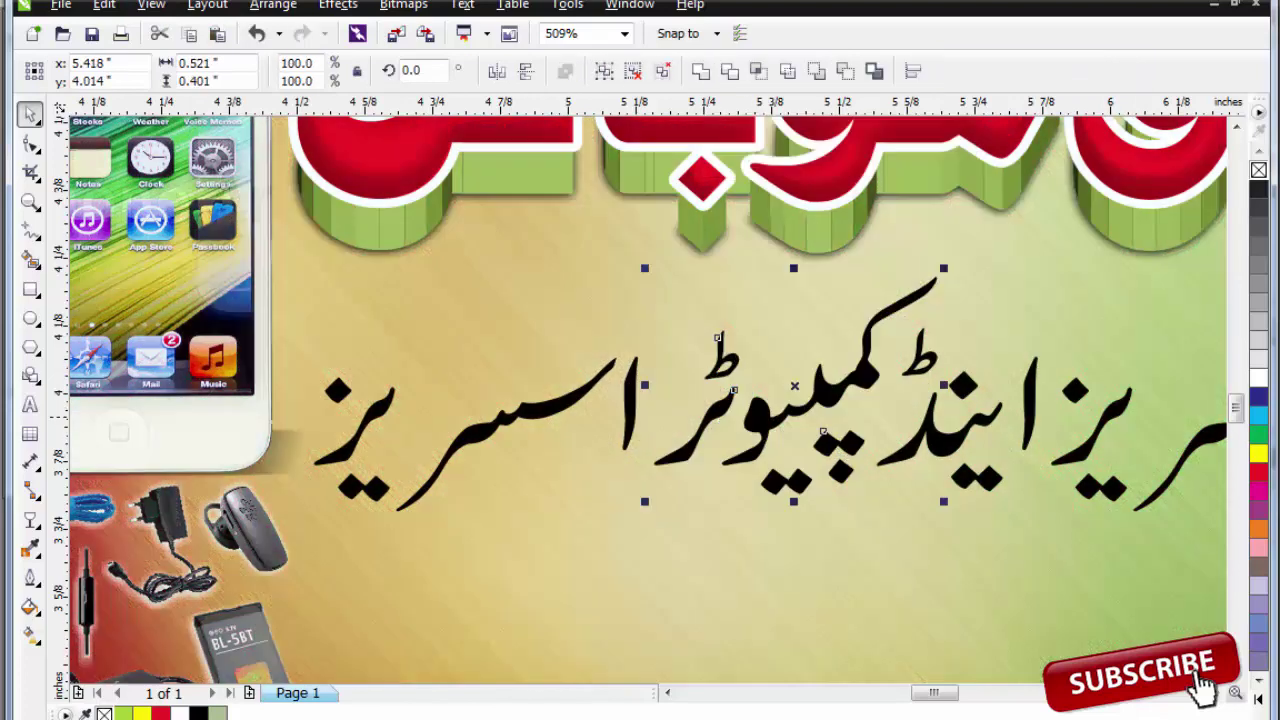
- Move the tagline's final word اسسریز closer to کمپیوٹر to even out the spacing
{"action": "left_click", "coordinate": [660, 345]}
{"action": "left_click_drag", "start_coordinate": [666, 314], "coordinate": [271, 528]}
{"action": "mouse_move", "coordinate": [380, 487]}
{"action": "left_mouse_down"}
{"action": "mouse_move", "coordinate": [408, 487]}
{"action": "mouse_move", "coordinate": [396, 486]}
{"action": "left_mouse_up"}
{"action": "key", "text": "F4"}
{"action": "key", "text": "F2"}
{"action": "left_click_drag", "start_coordinate": [378, 386], "coordinate": [852, 538]}
{"action": "left_click", "coordinate": [942, 478]}
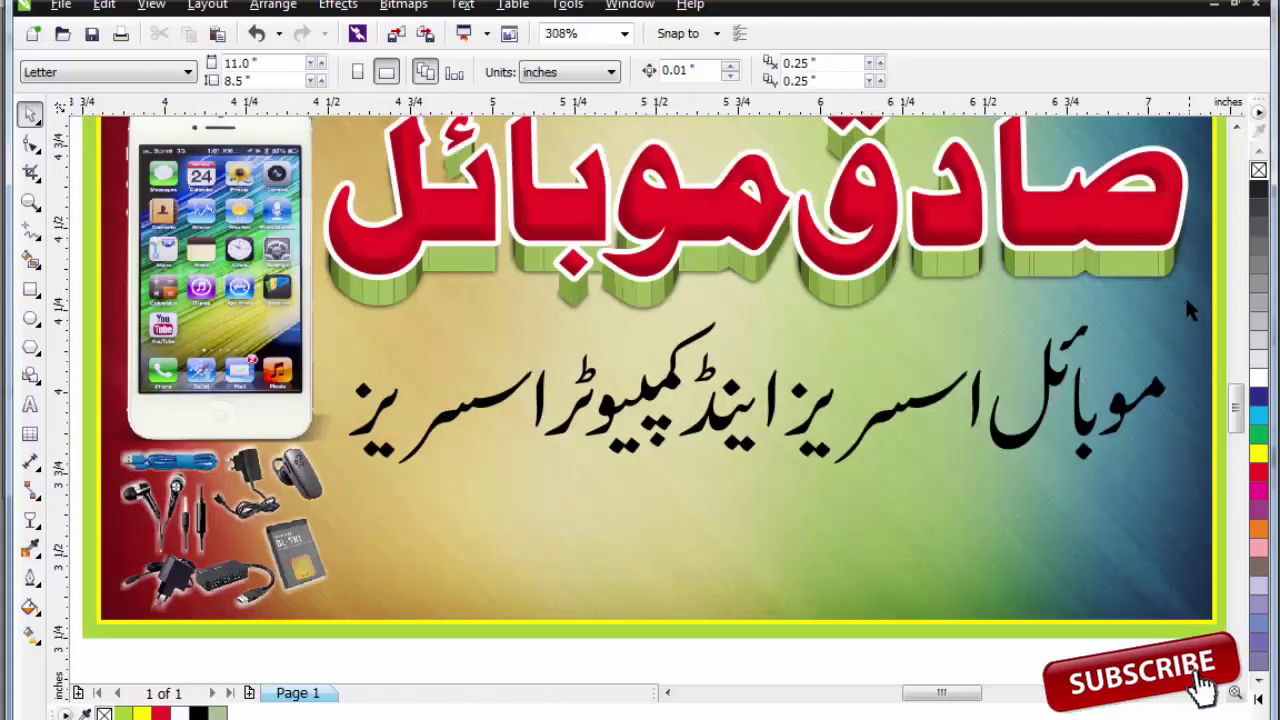
- Select the whole tagline, enlarge it to about 102.6% beneath the shop name and fill it with magenta
{"action": "left_click_drag", "start_coordinate": [1178, 311], "coordinate": [334, 530]}
{"action": "left_click_drag", "start_coordinate": [1172, 316], "coordinate": [1180, 312]}
{"action": "left_click_drag", "start_coordinate": [1154, 389], "coordinate": [1170, 389]}
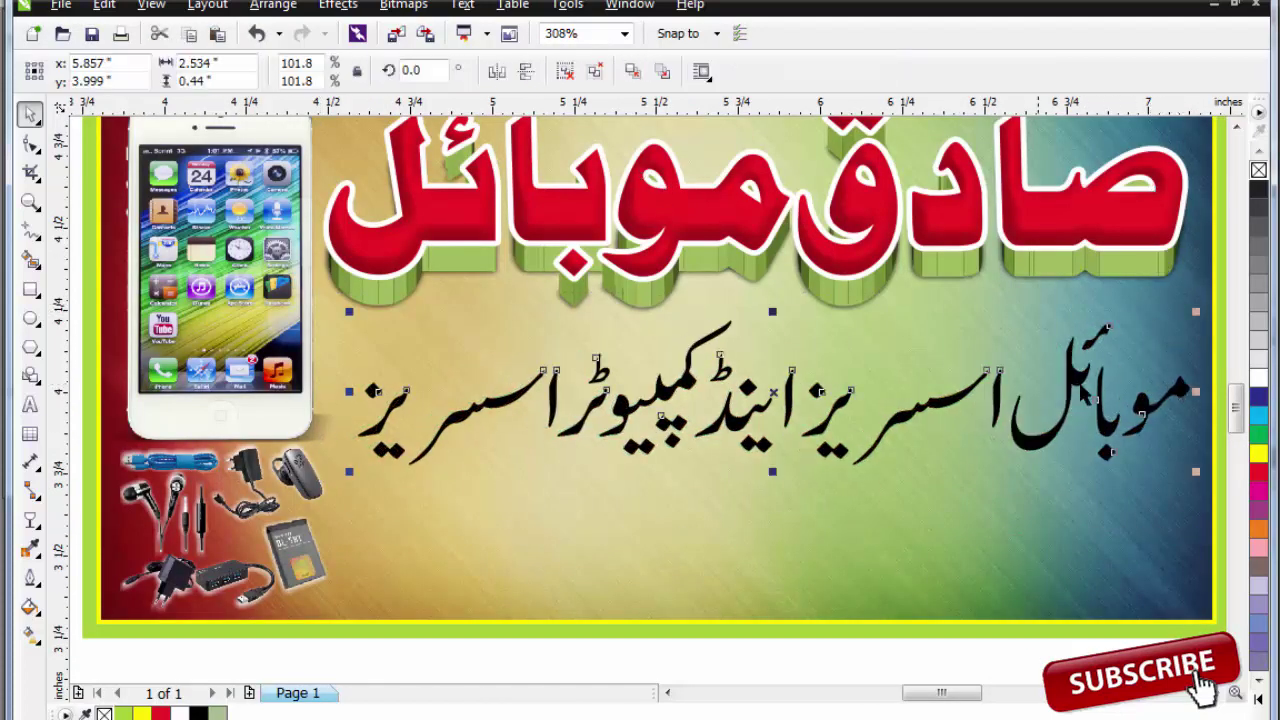
{"action": "left_click_drag", "start_coordinate": [348, 314], "coordinate": [342, 310]}
{"action": "left_click", "coordinate": [1259, 490]}
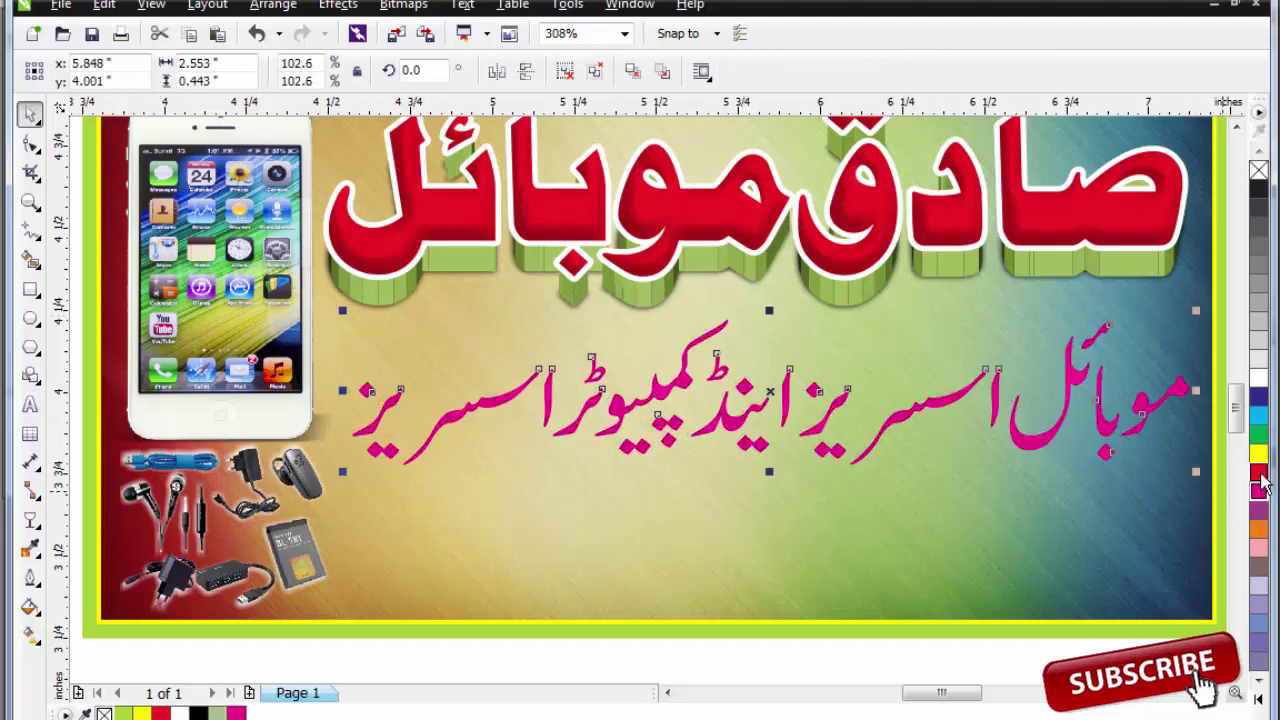
- Give the tagline a 1.5 pt white outline behind the fill, scaling with the object, with round corners and line caps
{"action": "key", "text": "F12"}
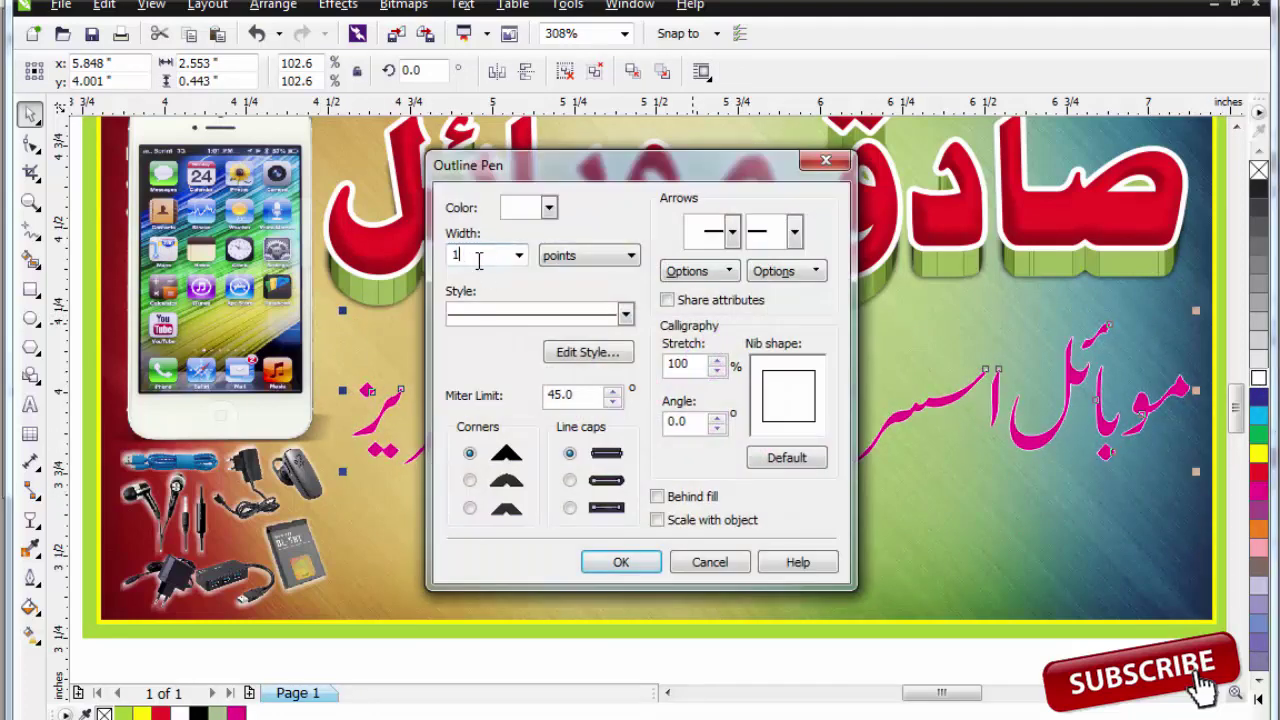
{"action": "type", "text": "1.5"}
{"action": "key", "text": "Return"}
{"action": "key", "text": "F12"}
{"action": "left_click", "coordinate": [657, 520]}
{"action": "left_click", "coordinate": [657, 496]}
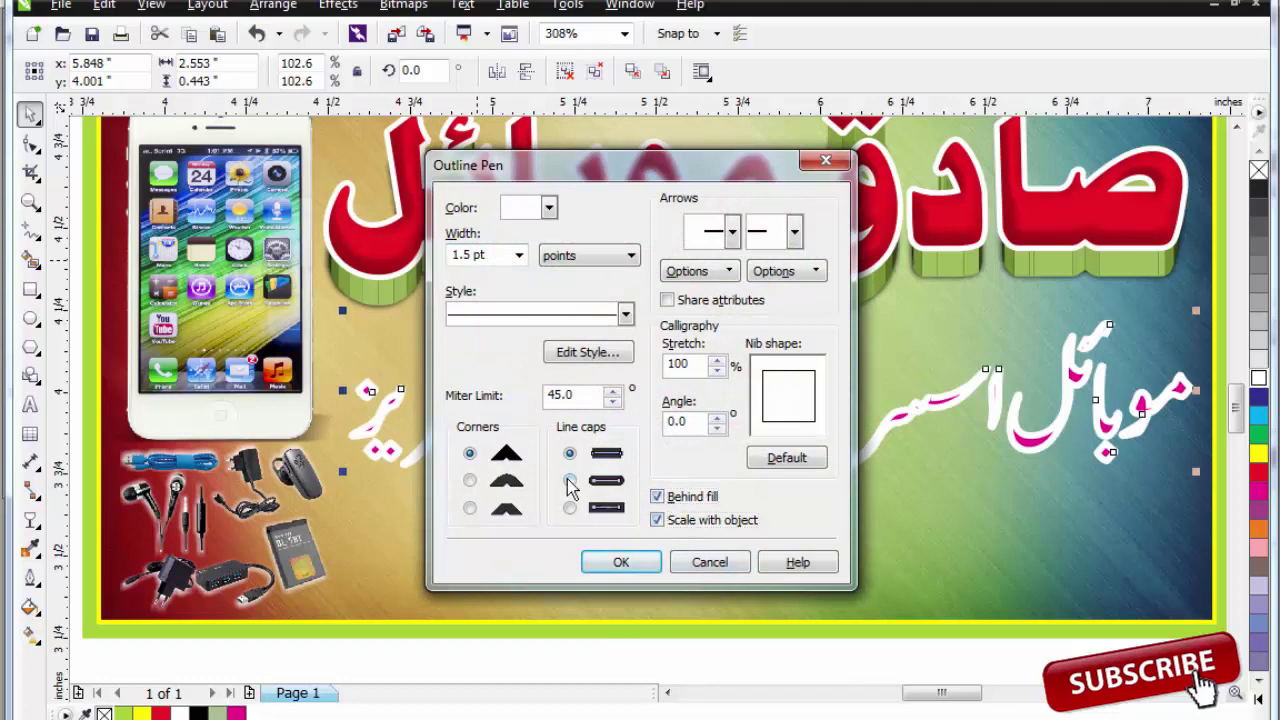
{"action": "left_click", "coordinate": [469, 481]}
{"action": "left_click", "coordinate": [570, 481]}
{"action": "left_click", "coordinate": [617, 560]}
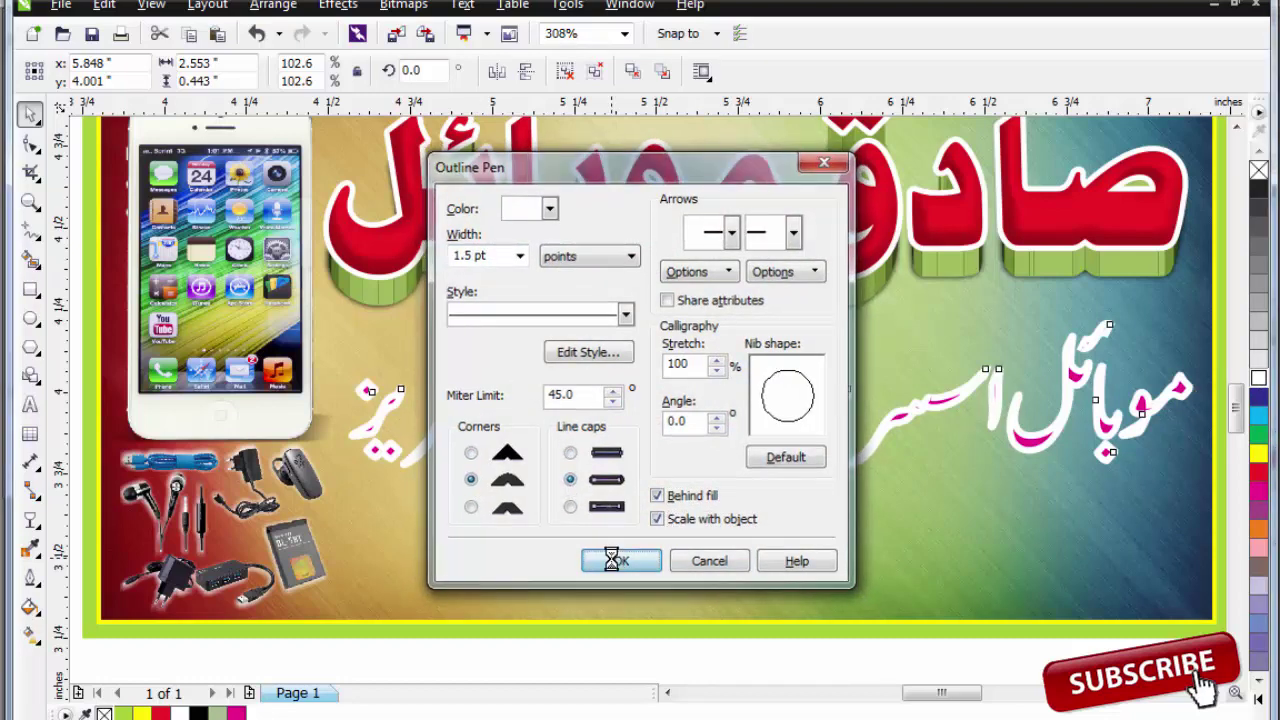
- Change the tagline's fill to Blue Purple and darken that colour in the CMYK model
{"action": "scroll", "coordinate": [751, 492], "scroll_direction": "down", "scroll_amount": 2}
{"action": "key", "text": "F2"}
{"action": "left_click_drag", "start_coordinate": [590, 427], "coordinate": [995, 617]}
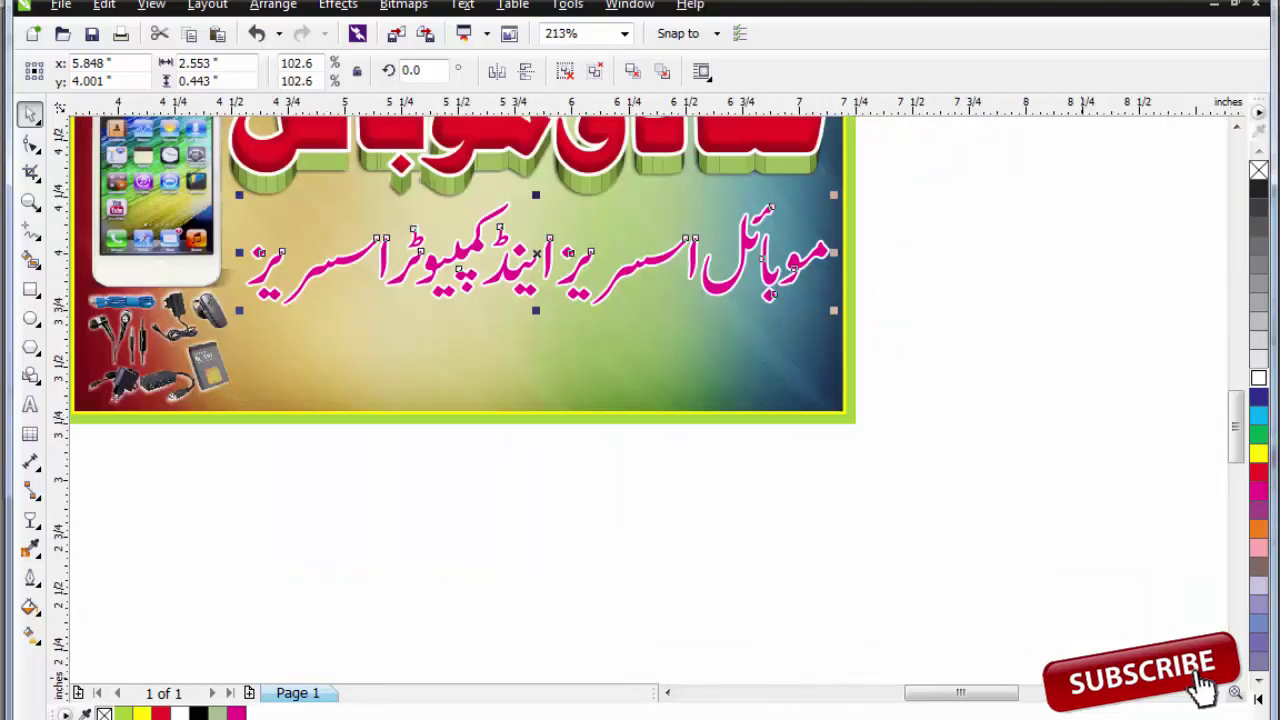
{"action": "left_click", "coordinate": [1259, 700]}
{"action": "left_click", "coordinate": [1230, 694]}
{"action": "key", "text": "shift+F11"}
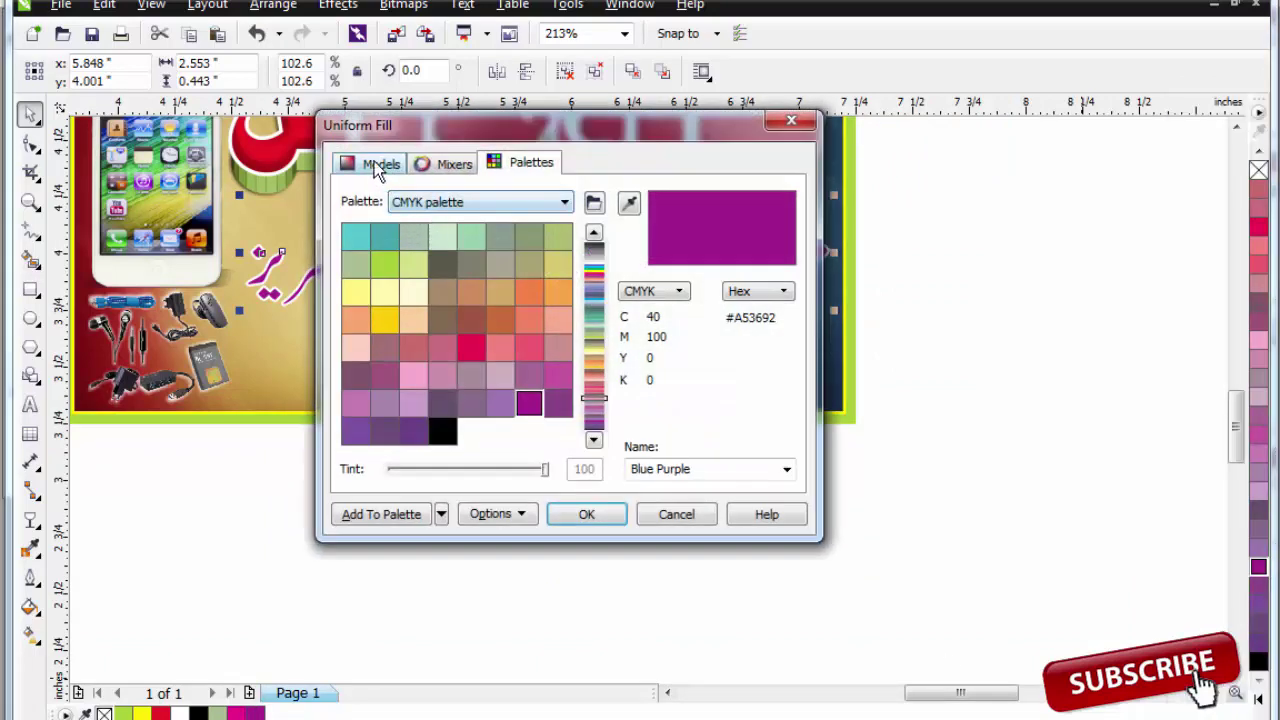
{"action": "left_click", "coordinate": [380, 168]}
{"action": "type", "text": "3"}
{"action": "key", "text": "Return"}
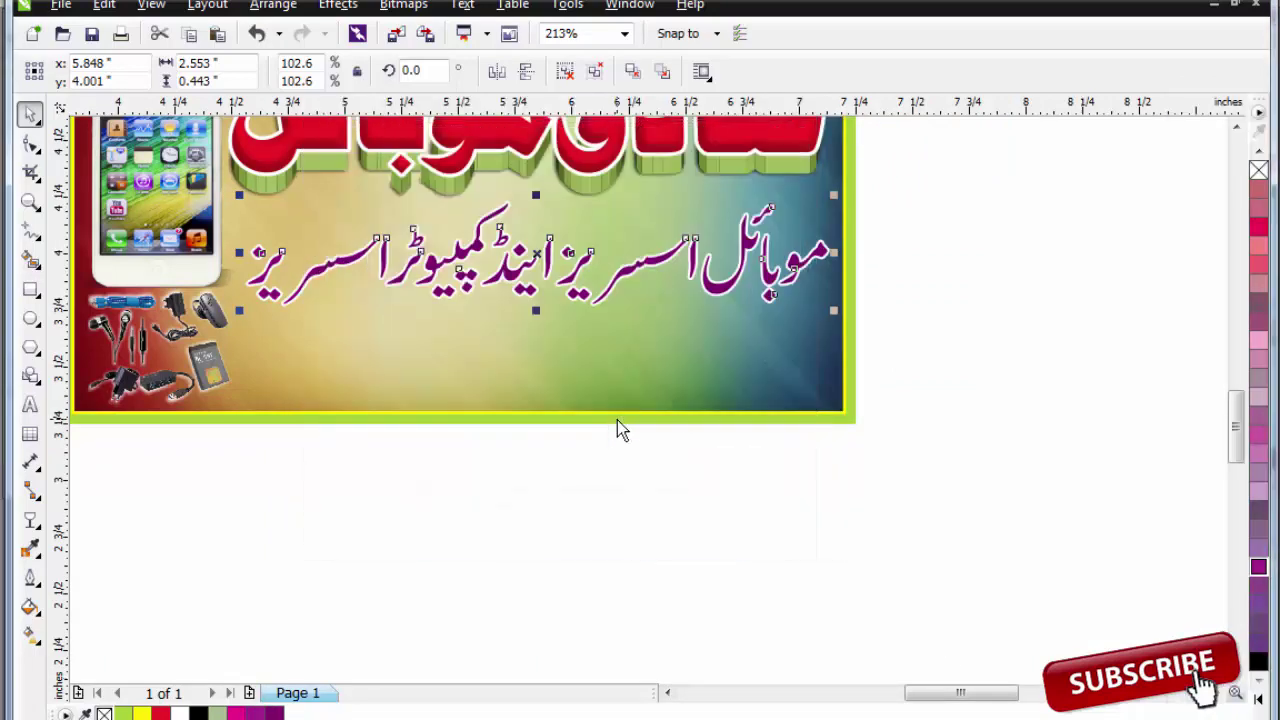
- Select the two black lines of brand text below the card and move them up to the card's lower edge
{"action": "left_click_drag", "start_coordinate": [393, 205], "coordinate": [735, 349]}
{"action": "key", "text": "F4"}
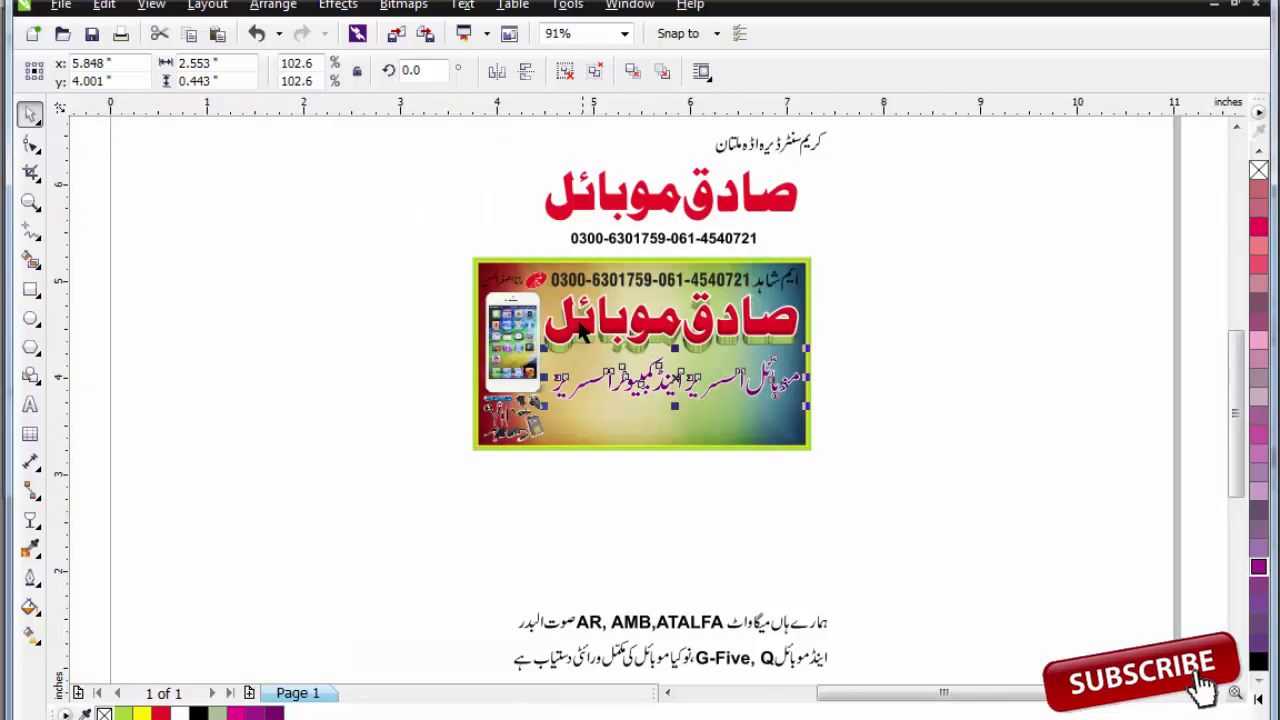
{"action": "scroll", "coordinate": [603, 340], "scroll_direction": "down", "scroll_amount": 2}
{"action": "left_click_drag", "start_coordinate": [509, 273], "coordinate": [716, 414]}
{"action": "key", "text": "Escape"}
{"action": "scroll", "coordinate": [735, 434], "scroll_direction": "down", "scroll_amount": 1}
{"action": "key", "text": "F2"}
{"action": "left_click_drag", "start_coordinate": [271, 186], "coordinate": [1100, 680]}
{"action": "left_click_drag", "start_coordinate": [676, 578], "coordinate": [643, 381]}
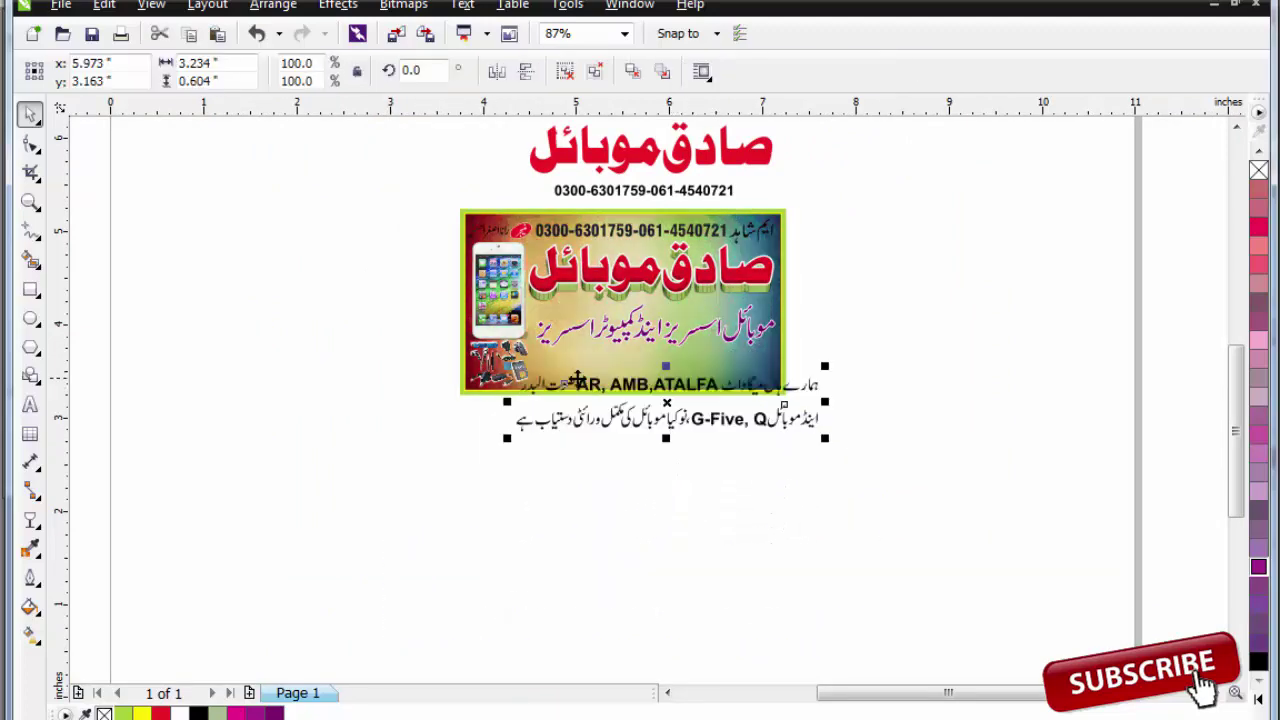
- Shrink the two-line brand text to about 54.2% and place it on the card beneath the purple tagline
{"action": "left_click_drag", "start_coordinate": [963, 483], "coordinate": [963, 483]}
{"action": "left_click_drag", "start_coordinate": [900, 320], "coordinate": [751, 347]}
{"action": "left_click_drag", "start_coordinate": [561, 367], "coordinate": [513, 282]}
{"action": "scroll", "coordinate": [513, 285], "scroll_direction": "down", "scroll_amount": 1}
{"action": "key", "text": "F2"}
{"action": "left_click_drag", "start_coordinate": [336, 187], "coordinate": [748, 357]}
{"action": "key", "text": "Escape"}
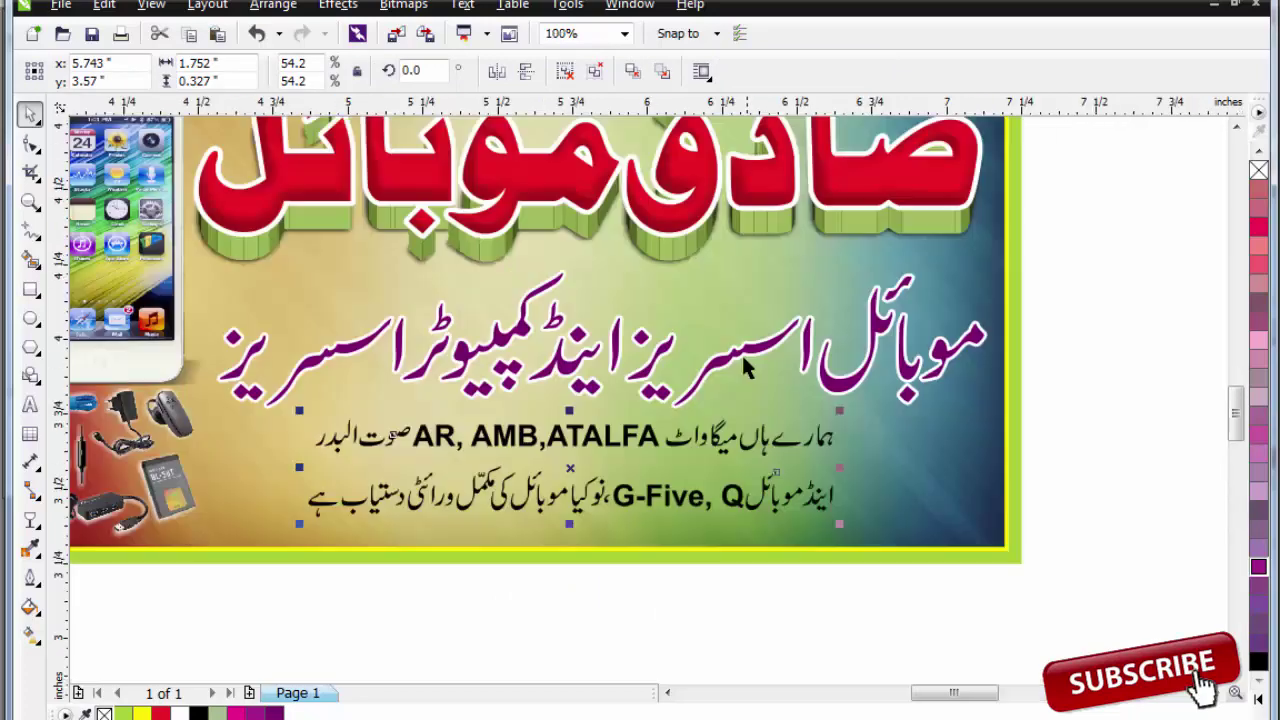
- Move the purple tagline up slightly and enlarge the brand text beneath it to about 72.5%
{"action": "left_click_drag", "start_coordinate": [162, 244], "coordinate": [1012, 461]}
{"action": "left_click_drag", "start_coordinate": [944, 370], "coordinate": [941, 343]}
{"action": "left_click", "coordinate": [768, 440]}
{"action": "left_click_drag", "start_coordinate": [840, 412], "coordinate": [931, 392]}
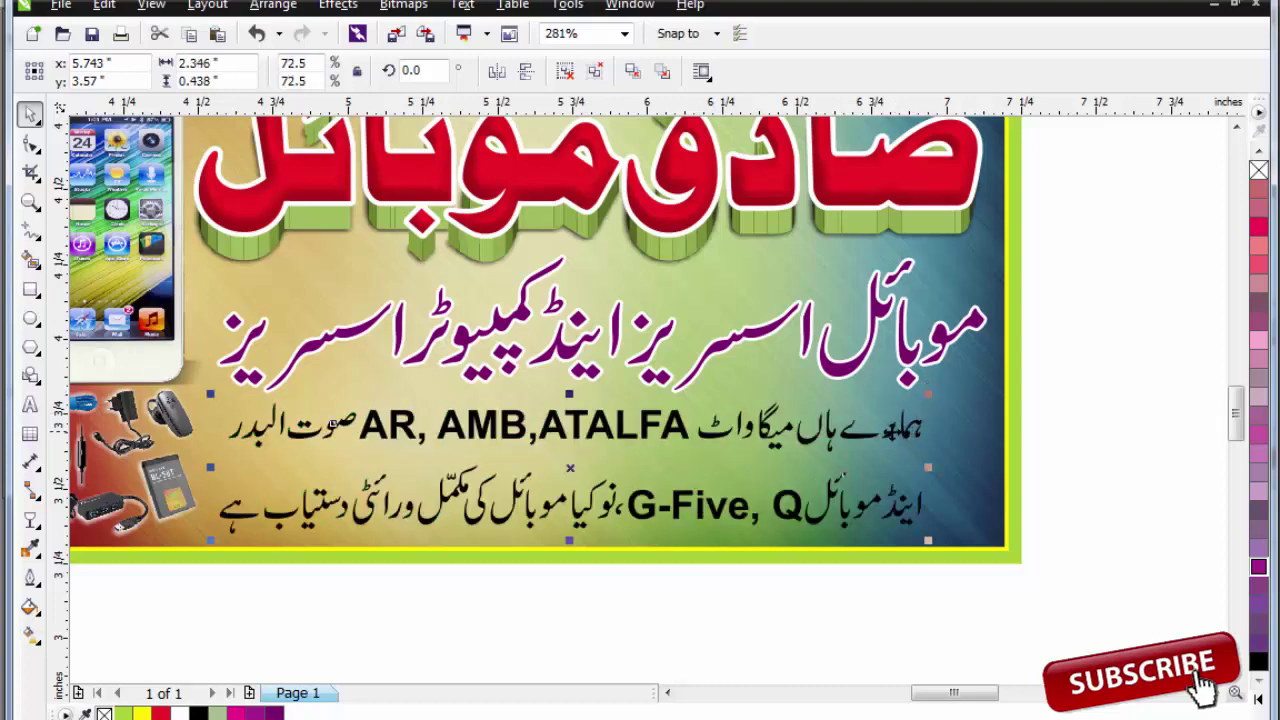
- Ungroup the brand text and move its first line down closer to the second
{"action": "left_click_drag", "start_coordinate": [722, 457], "coordinate": [1044, 513]}
{"action": "key", "text": "ctrl+u"}
{"action": "left_click_drag", "start_coordinate": [1180, 352], "coordinate": [160, 470]}
{"action": "left_click_drag", "start_coordinate": [517, 415], "coordinate": [517, 431]}
{"action": "key", "text": "Escape"}
- Enlarge both lines of brand text together to about 107.2% and fill them with red
{"action": "mouse_move", "coordinate": [1152, 378]}
{"action": "left_mouse_down"}
{"action": "mouse_move", "coordinate": [370, 563]}
{"action": "mouse_move", "coordinate": [146, 585]}
{"action": "left_mouse_up"}
{"action": "left_click_drag", "start_coordinate": [1080, 390], "coordinate": [1130, 388]}
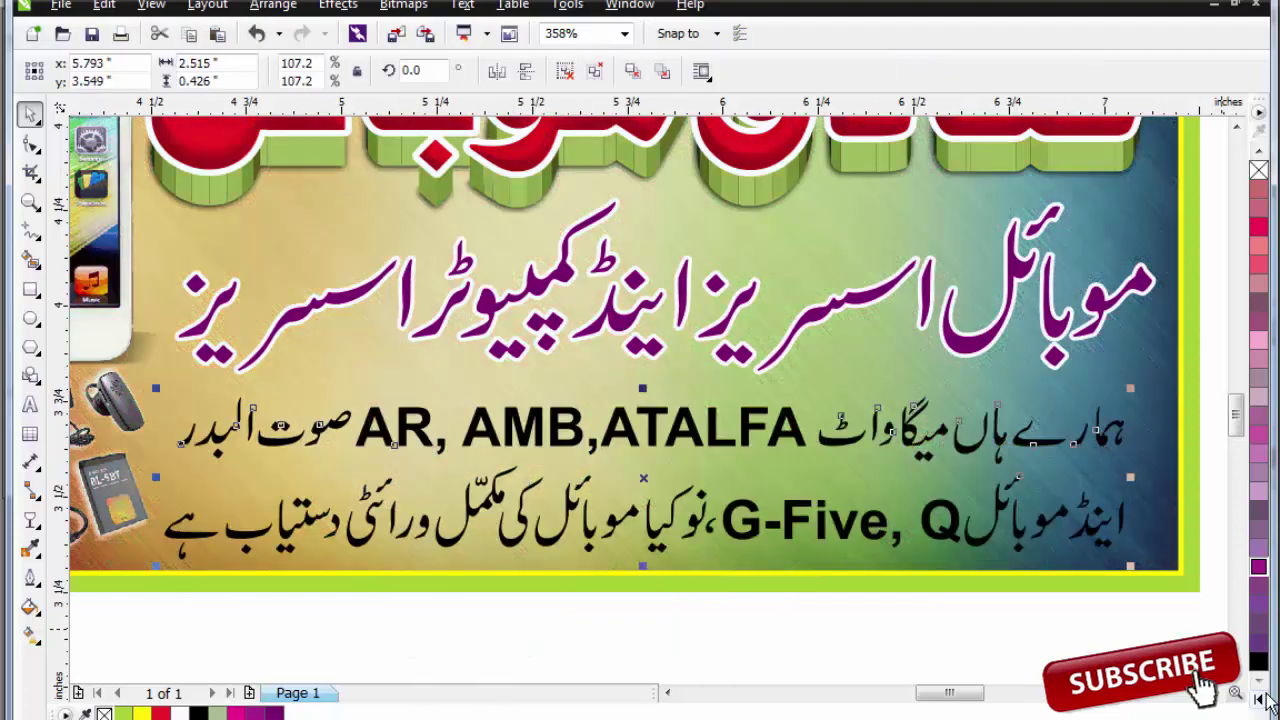
{"action": "left_click", "coordinate": [1262, 700]}
{"action": "left_click", "coordinate": [1195, 440]}
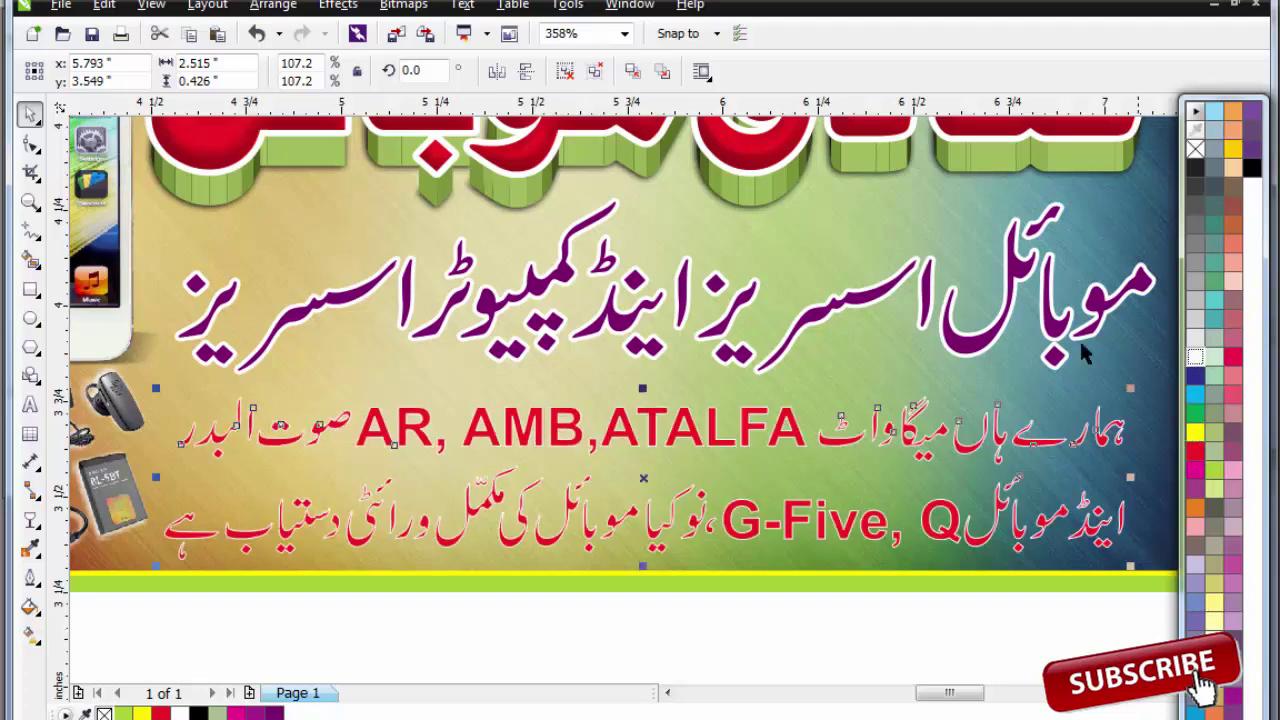
- Give the brand text a 1.0 pt white outline behind the fill, scaling with the object, with round corners
{"action": "key", "text": "F12"}
{"action": "type", "text": "1."}
{"action": "left_click", "coordinate": [657, 496]}
{"action": "left_click", "coordinate": [657, 520]}
{"action": "left_click", "coordinate": [469, 481]}
{"action": "left_click", "coordinate": [621, 563]}
{"action": "key", "text": "F12"}
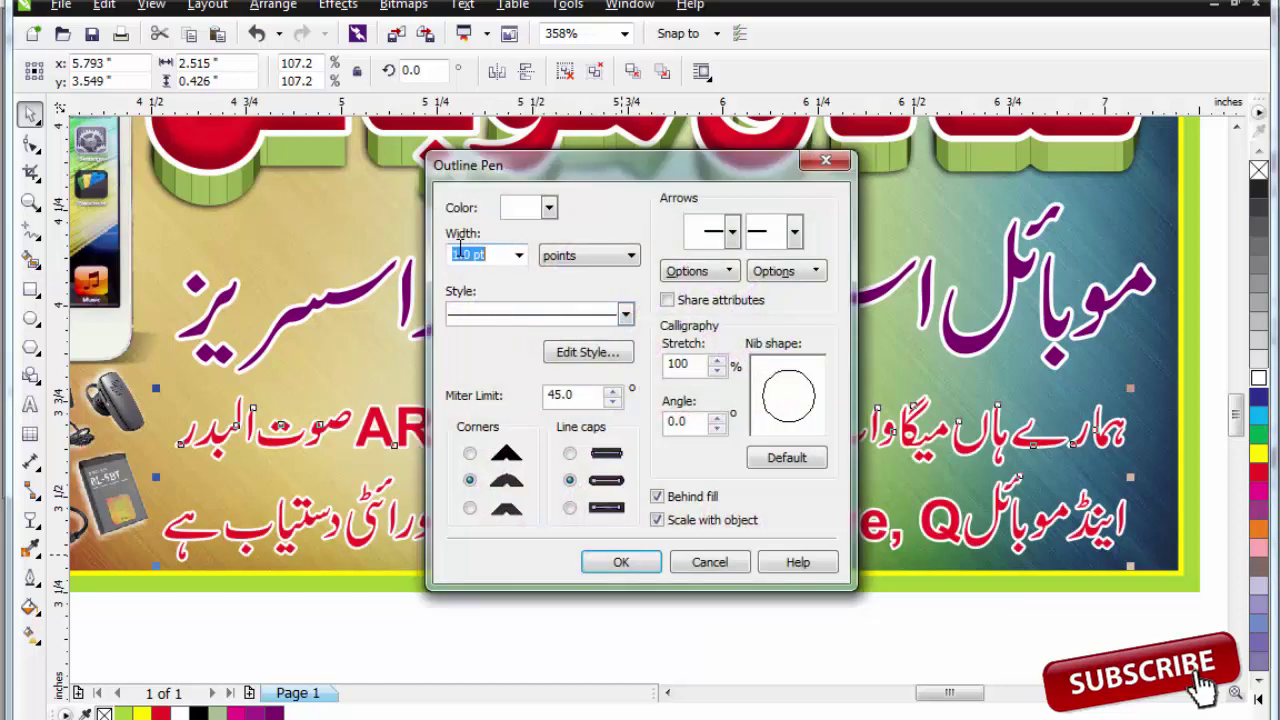
{"action": "key", "text": "Escape"}
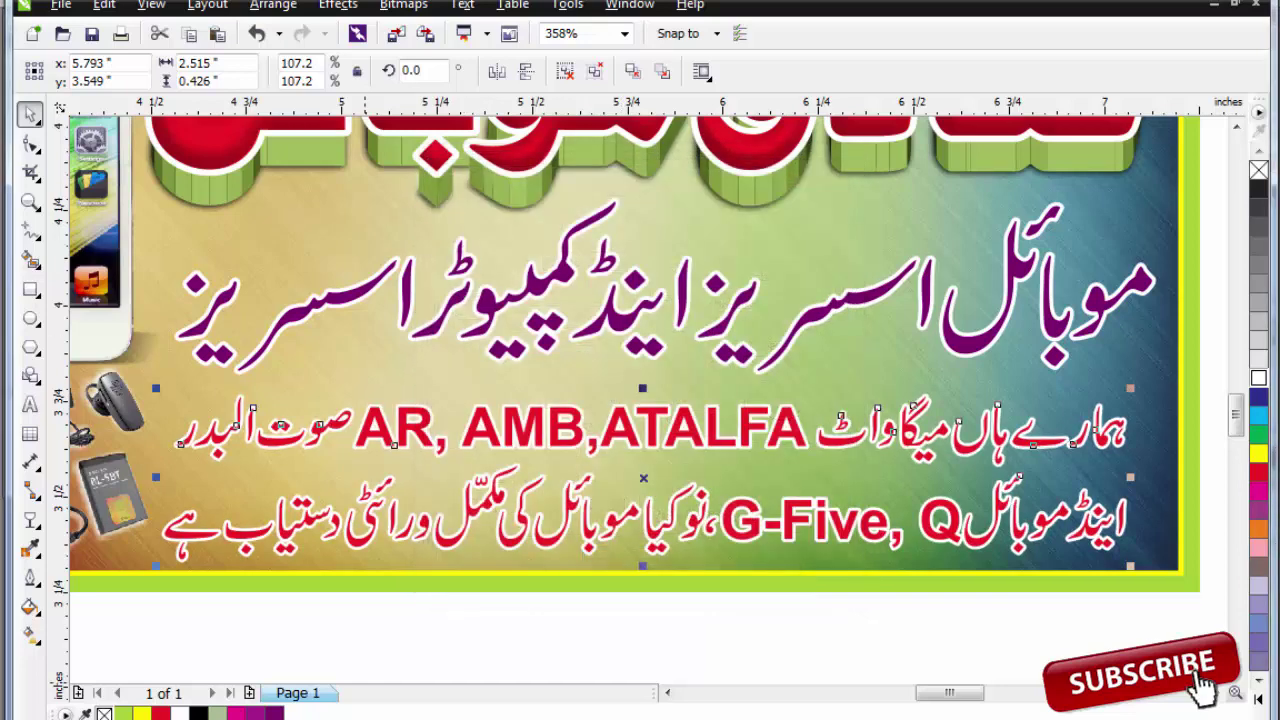
- Darken the brand text's red fill by setting K to 50 and enlarge the text to about 109.2%
{"action": "key", "text": "shift+F11"}
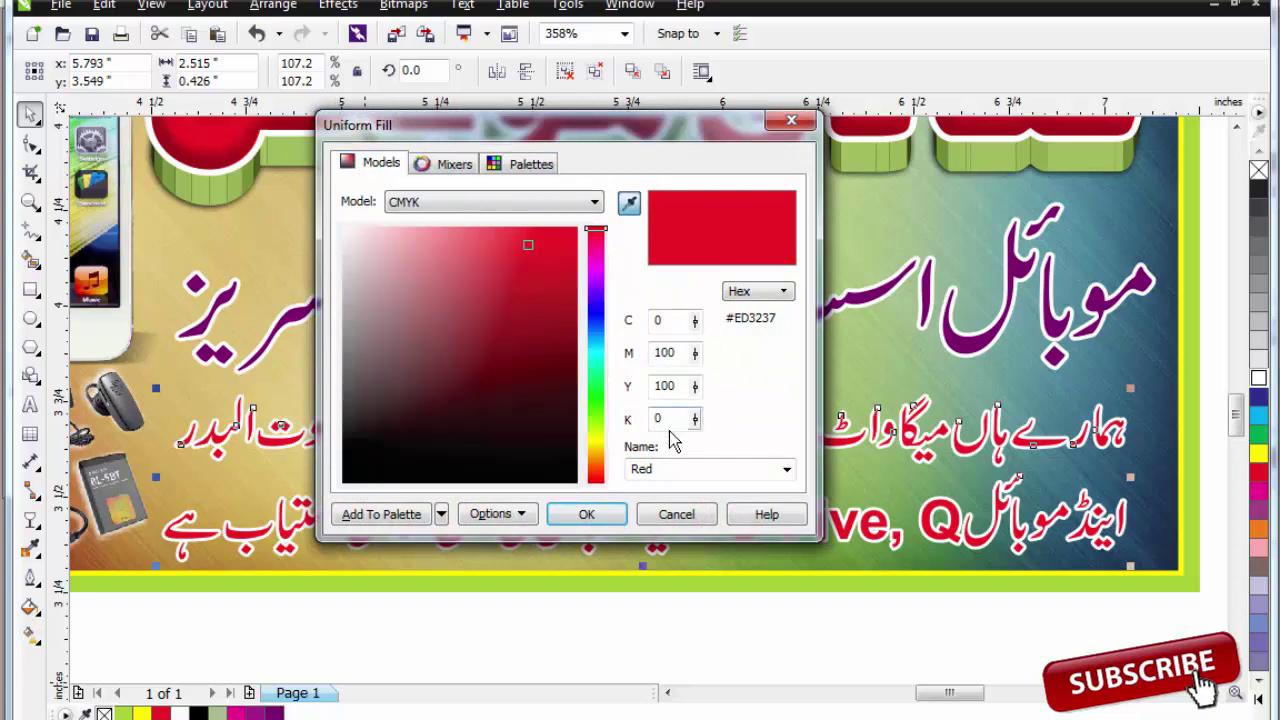
{"action": "type", "text": "50"}
{"action": "key", "text": "Return"}
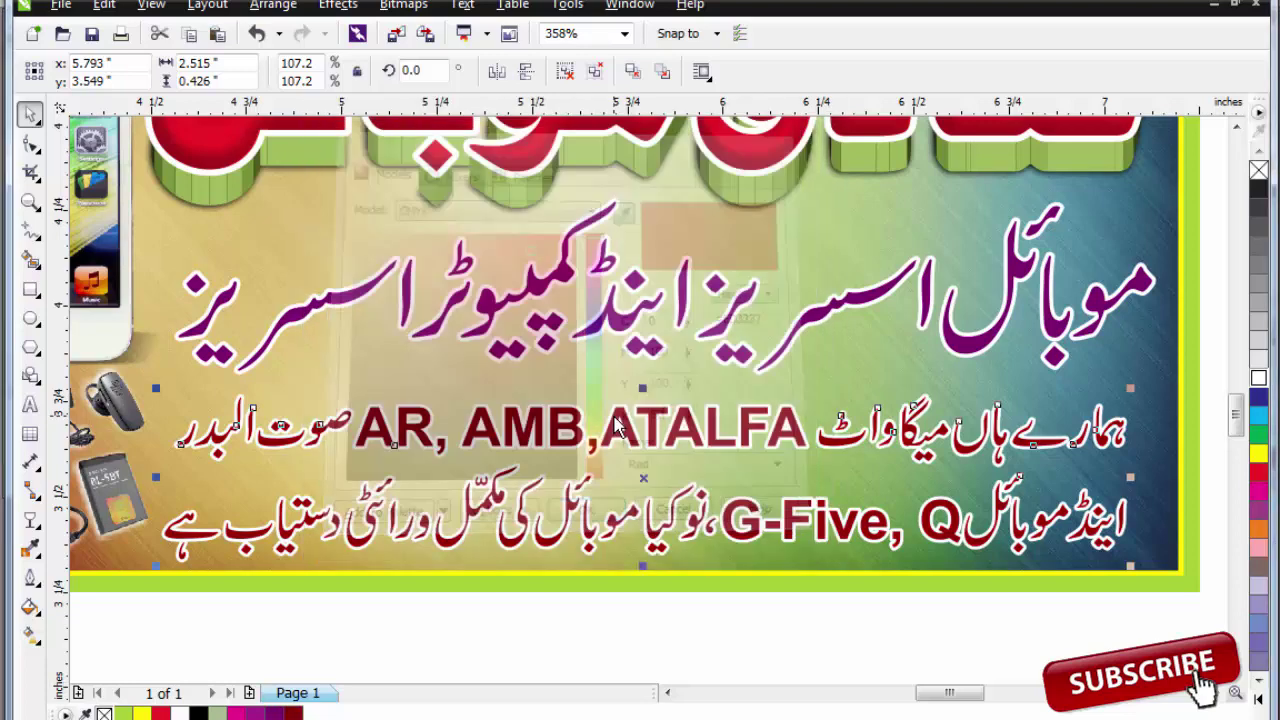
{"action": "left_click_drag", "start_coordinate": [1135, 392], "coordinate": [1154, 384]}
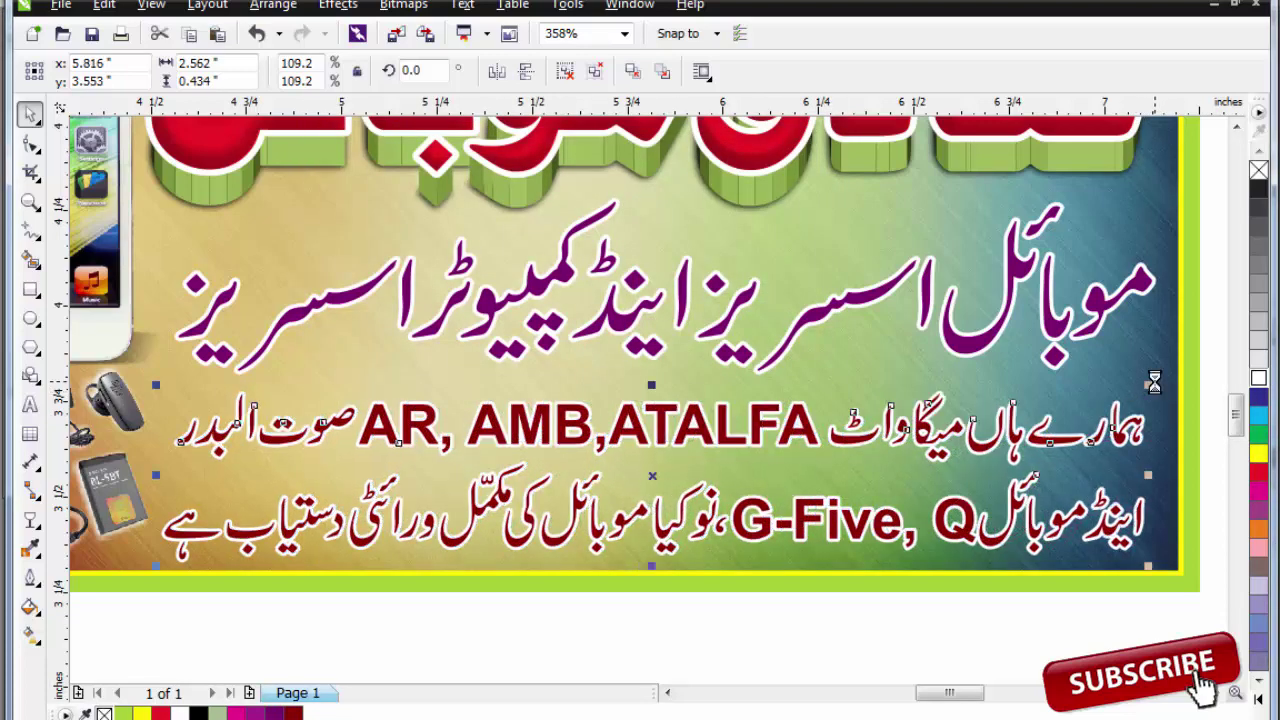
{"action": "key", "text": "Escape"}
- Fill the phone numbers and the adjoining name along the card's upper edge with blue
{"action": "scroll", "coordinate": [767, 351], "scroll_direction": "down", "scroll_amount": 2}
{"action": "key", "text": "F2"}
{"action": "left_click_drag", "start_coordinate": [508, 202], "coordinate": [922, 428]}
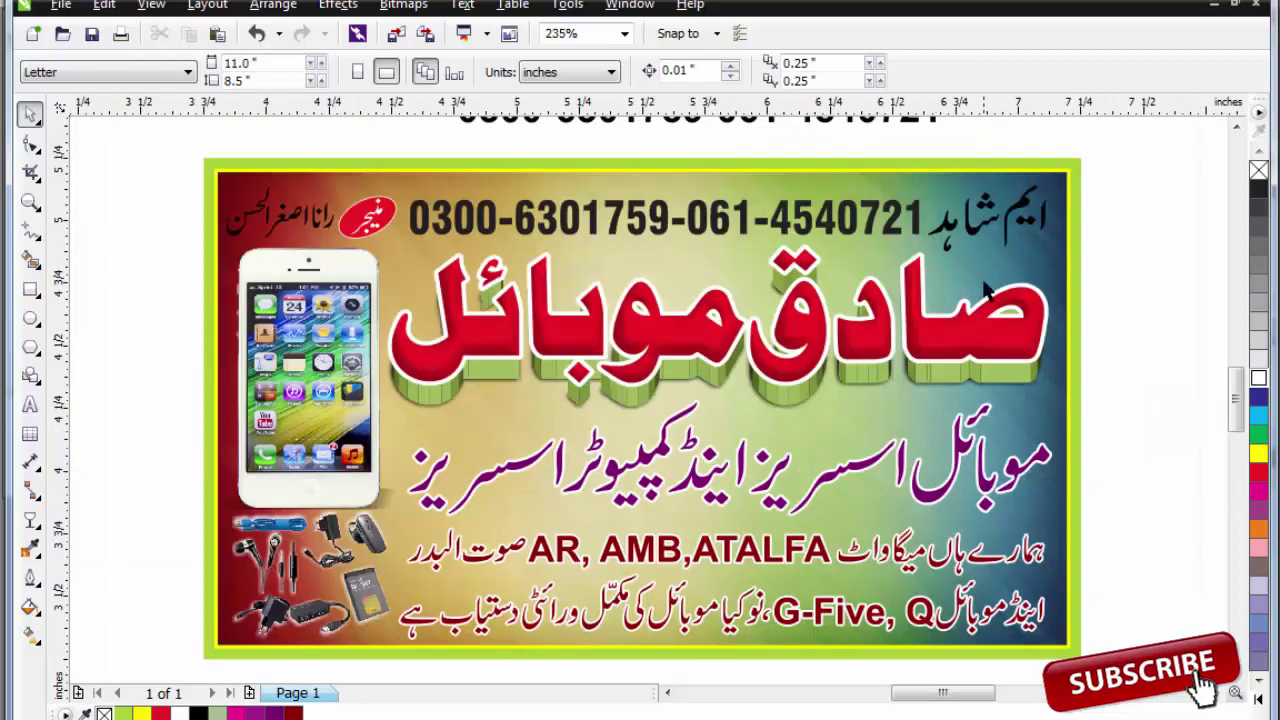
{"action": "left_click_drag", "start_coordinate": [717, 268], "coordinate": [208, 276]}
{"action": "left_click_drag", "start_coordinate": [409, 254], "coordinate": [409, 254]}
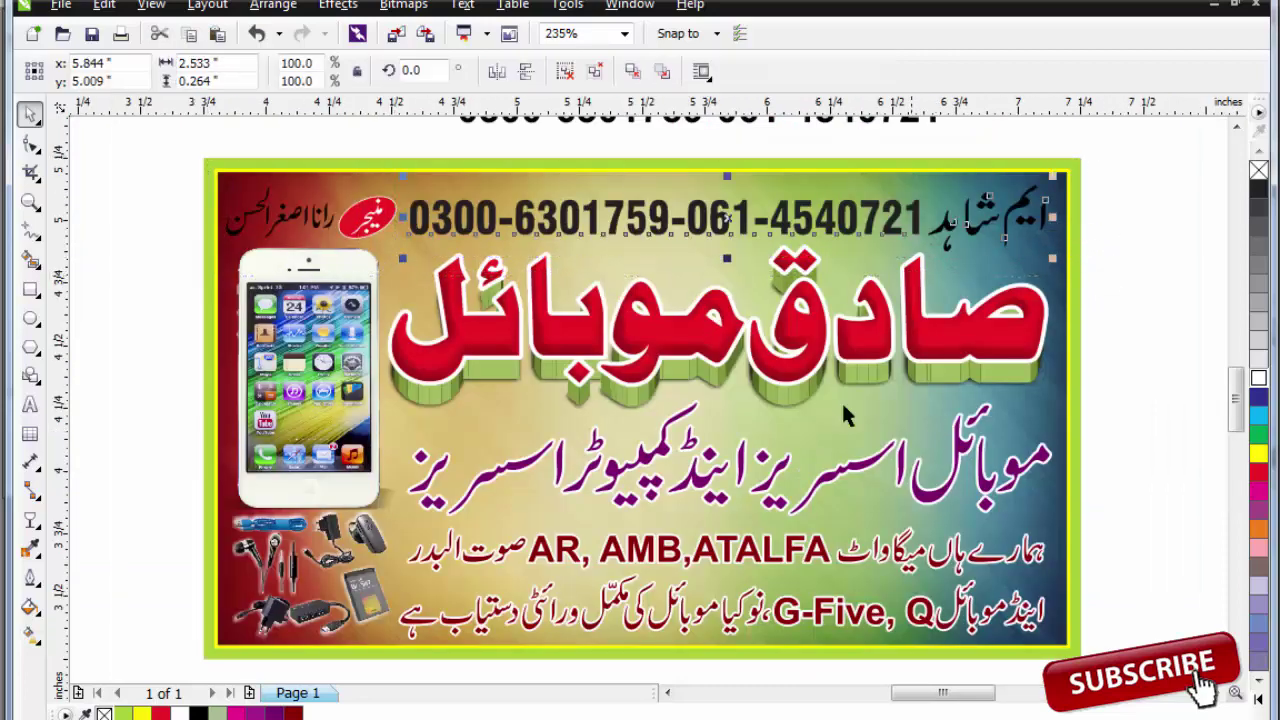
{"action": "left_click", "coordinate": [1259, 418]}
- Give the phone numbers and adjoining name a thin white outline behind the fill, scaling with the object, with round corners
{"action": "key", "text": "F12"}
{"action": "type", "text": "15"}
{"action": "key", "text": "Tab"}
{"action": "left_click", "coordinate": [657, 520]}
{"action": "left_click", "coordinate": [657, 496]}
{"action": "left_click", "coordinate": [470, 481]}
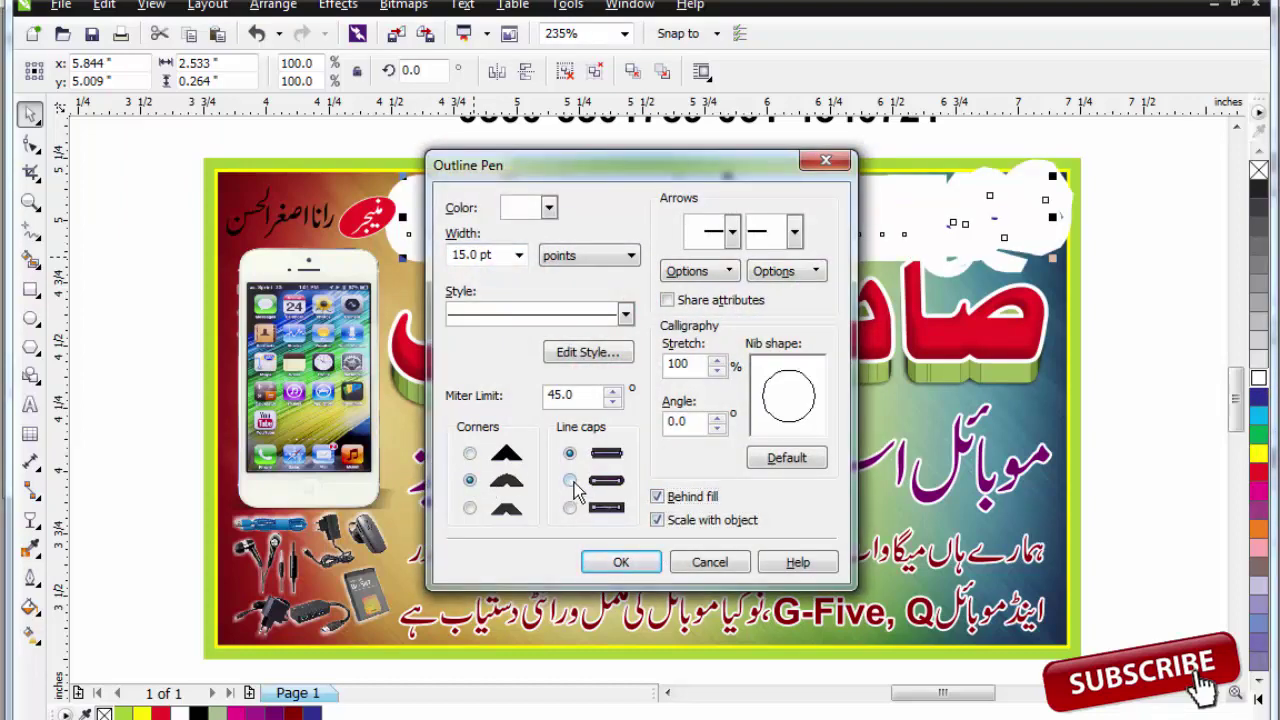
{"action": "type", "text": "5"}
{"action": "key", "text": "Return"}
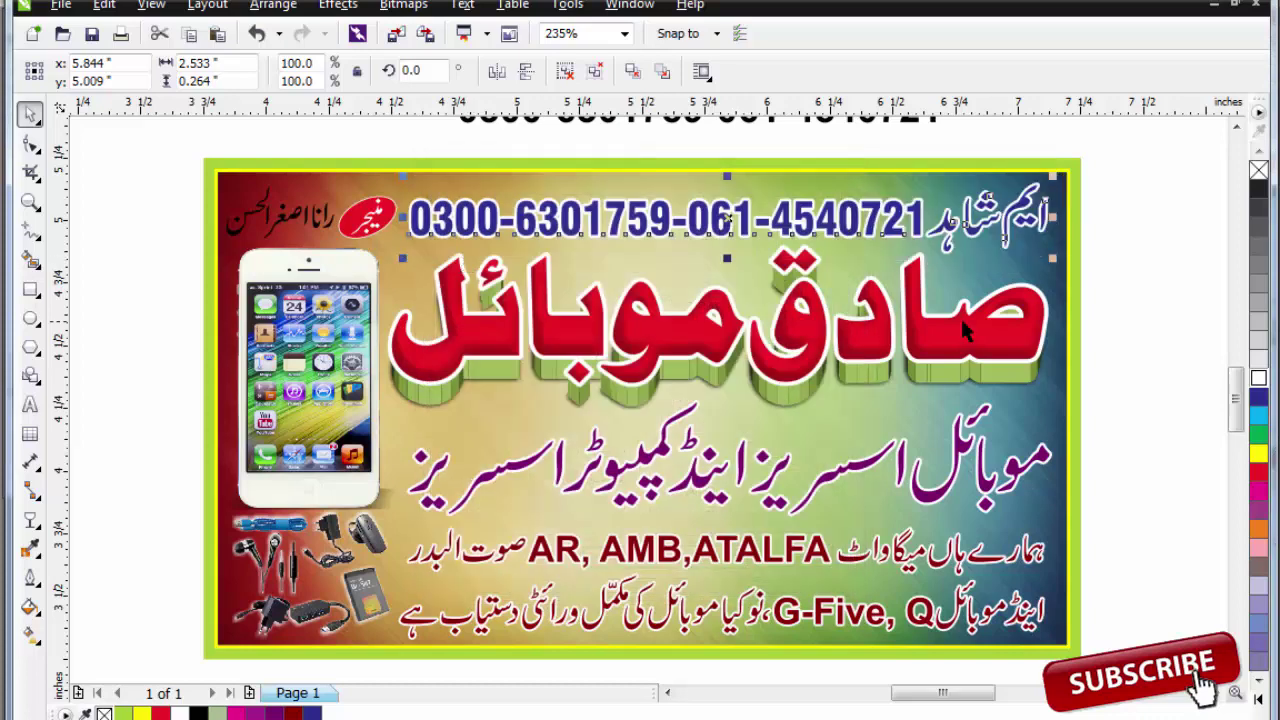
- Darken the blue fill of the phone numbers and adjoining name by raising its K value
{"action": "key", "text": "shift+F11"}
{"action": "left_click", "coordinate": [355, 168]}
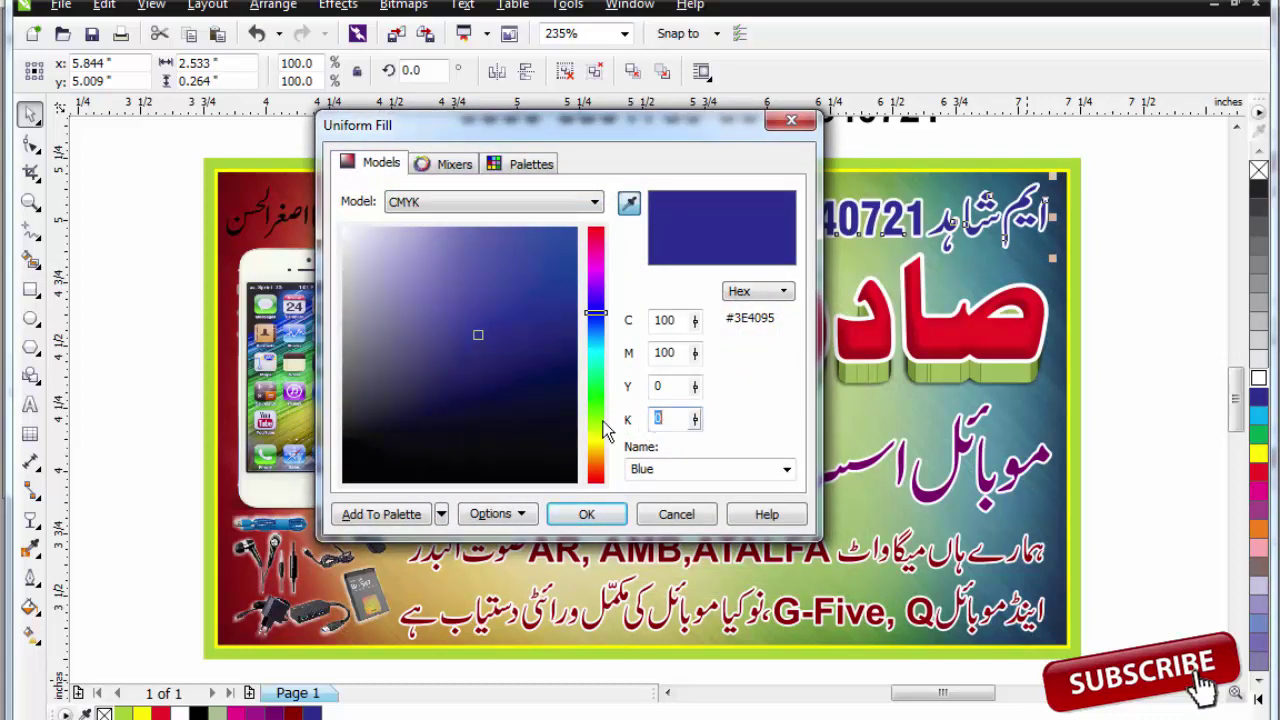
{"action": "key", "text": "Return"}
{"action": "key", "text": "Escape"}
- Give the manager's name a 0.5 pt white outline behind the fill, scaling with the object, with round corners and line caps
{"action": "key", "text": "F2"}
{"action": "left_click_drag", "start_coordinate": [163, 166], "coordinate": [378, 294]}
{"action": "left_click_drag", "start_coordinate": [256, 158], "coordinate": [988, 471]}
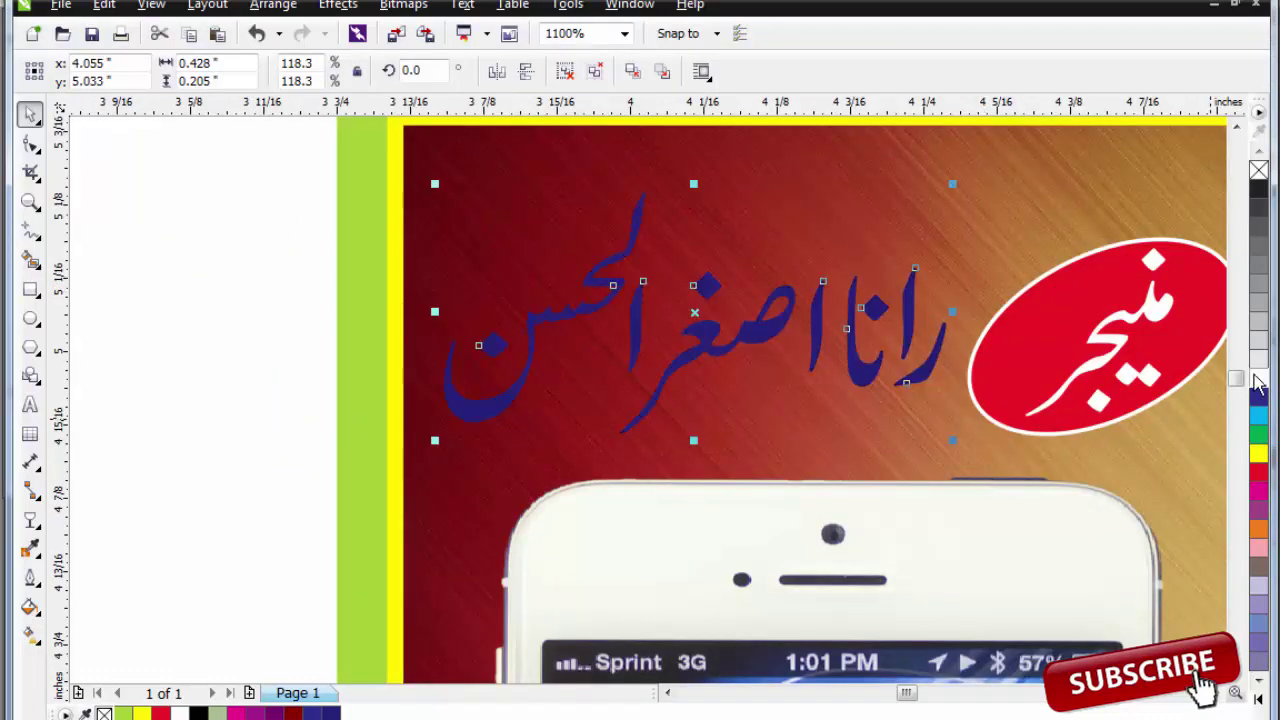
{"action": "key", "text": "F12"}
{"action": "double_click", "coordinate": [466, 258]}
{"action": "key", "text": "Return"}
{"action": "key", "text": "F12"}
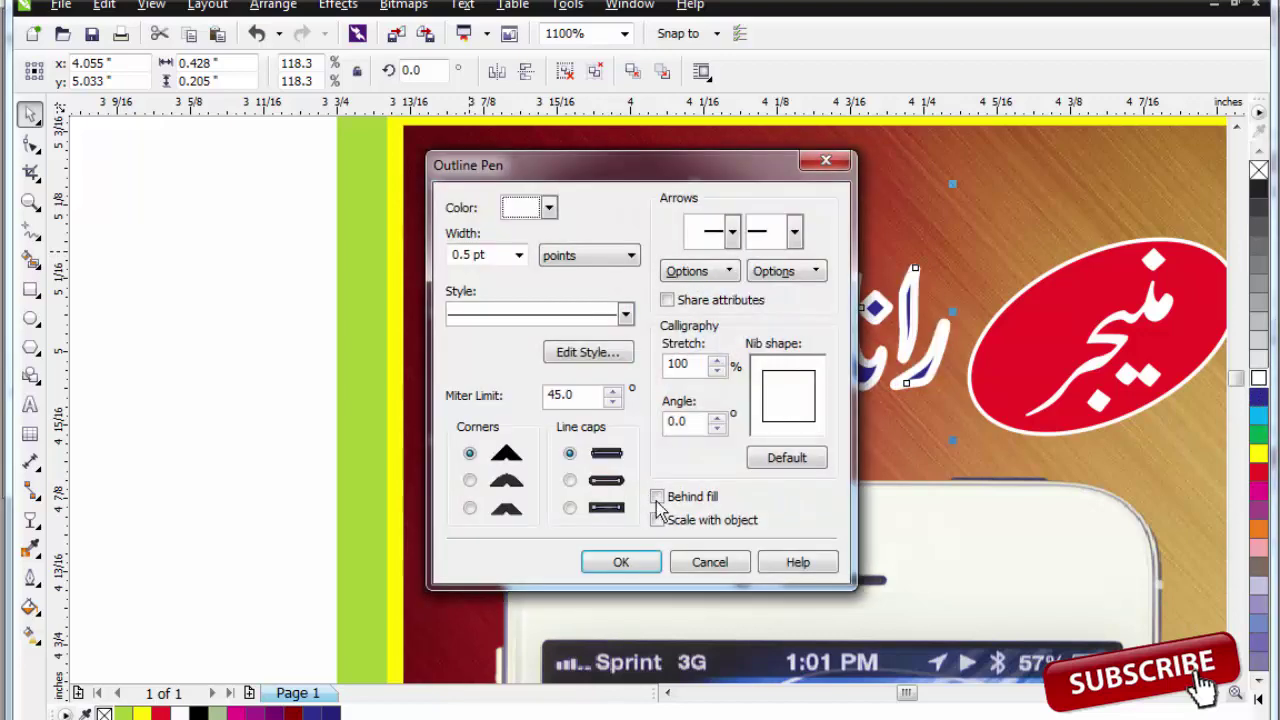
{"action": "left_click", "coordinate": [476, 481]}
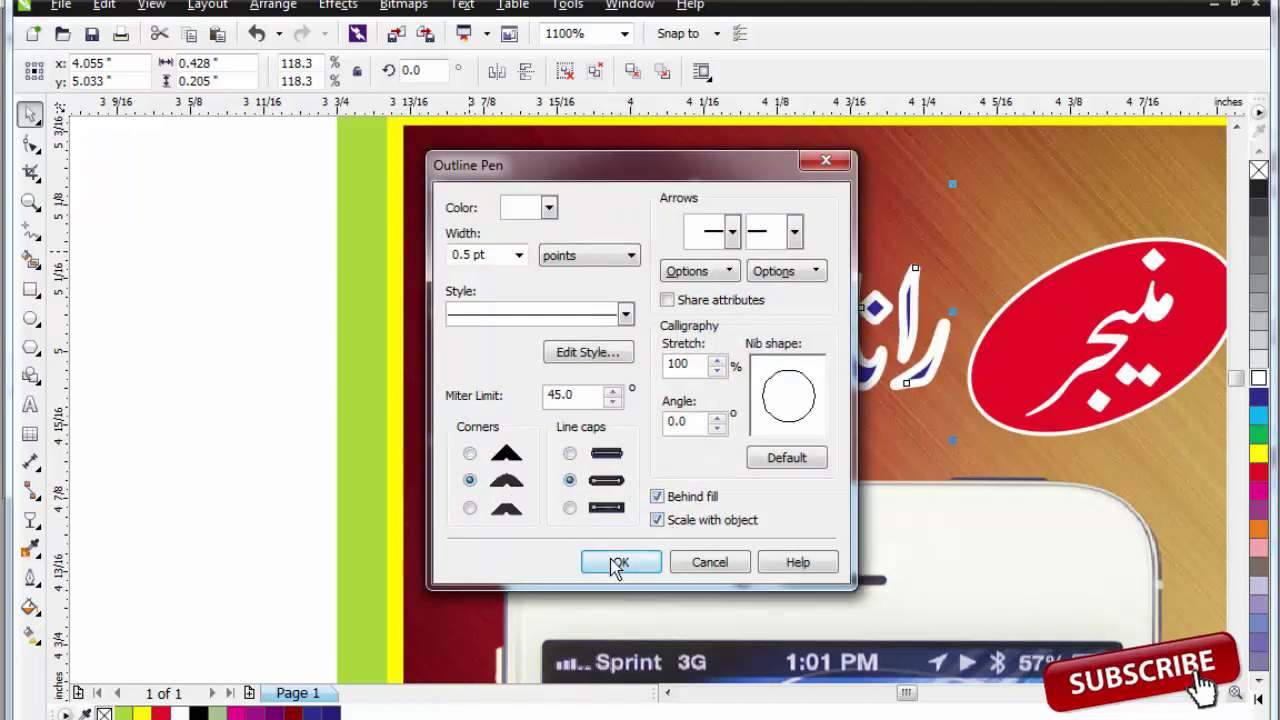
{"action": "left_click", "coordinate": [616, 562]}
- Change the fill of the manager's name to green
{"action": "scroll", "coordinate": [752, 475], "scroll_direction": "down", "scroll_amount": 2}
{"action": "key", "text": "F2"}
{"action": "left_click_drag", "start_coordinate": [591, 380], "coordinate": [1203, 612]}
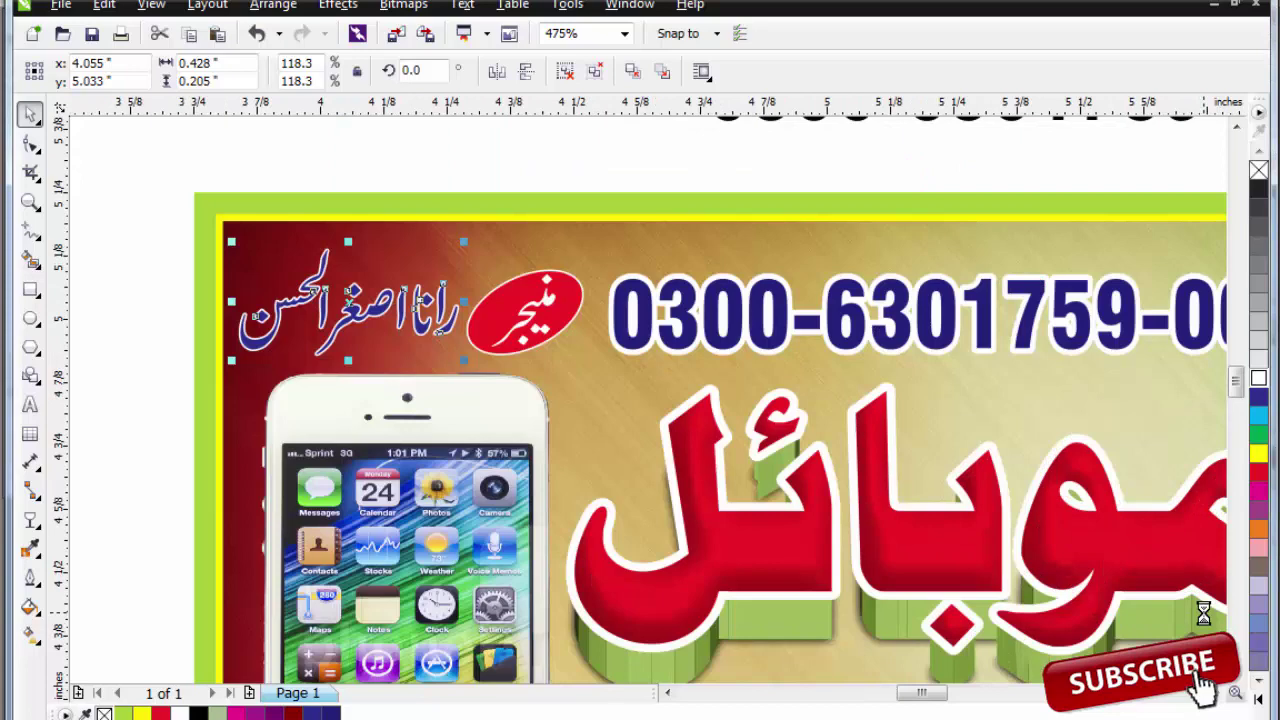
{"action": "scroll", "coordinate": [1202, 611], "scroll_direction": "down", "scroll_amount": 2}
{"action": "key", "text": "F2"}
{"action": "left_click_drag", "start_coordinate": [809, 432], "coordinate": [1232, 682]}
{"action": "left_click", "coordinate": [1261, 433]}
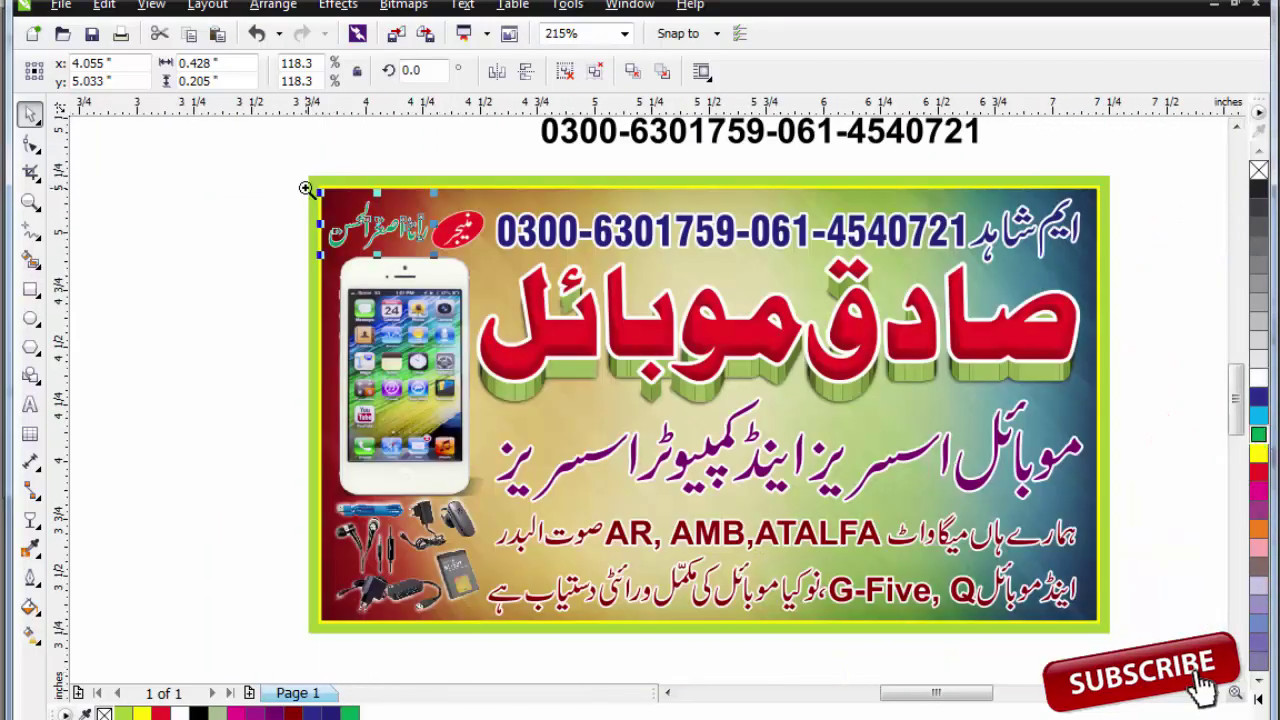
- Darken the green fill of the manager's name by setting K to 30
{"action": "scroll", "coordinate": [306, 189], "scroll_direction": "up", "scroll_amount": 2}
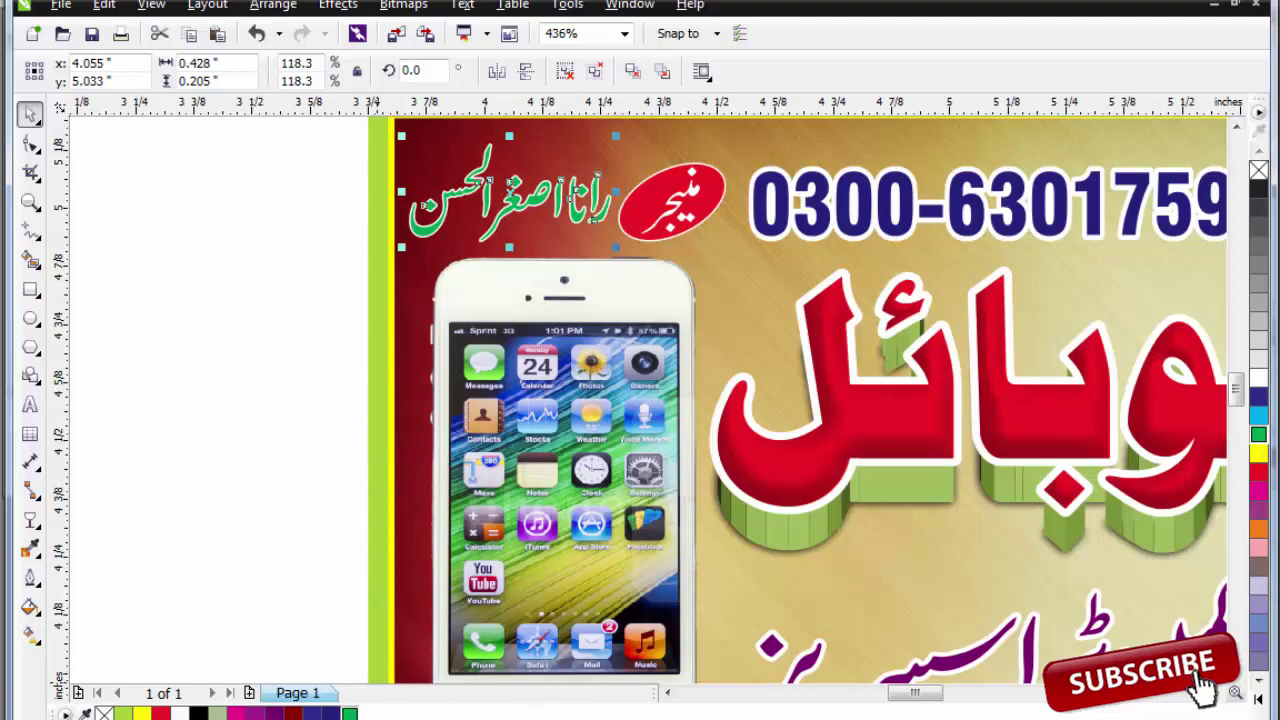
{"action": "key", "text": "shift+F11"}
{"action": "left_click", "coordinate": [352, 163]}
{"action": "type", "text": "30"}
{"action": "key", "text": "Return"}
- Delete the leftover phone number text and the flat red shop name above the card
{"action": "scroll", "coordinate": [599, 274], "scroll_direction": "down", "scroll_amount": 2}
{"action": "key", "text": "F2"}
{"action": "left_click_drag", "start_coordinate": [556, 239], "coordinate": [969, 394]}
{"action": "scroll", "coordinate": [902, 212], "scroll_direction": "down", "scroll_amount": 3}
{"action": "key", "text": "F2"}
{"action": "left_click_drag", "start_coordinate": [597, 117], "coordinate": [996, 283]}
{"action": "key", "text": "Escape"}
{"action": "left_click", "coordinate": [819, 338]}
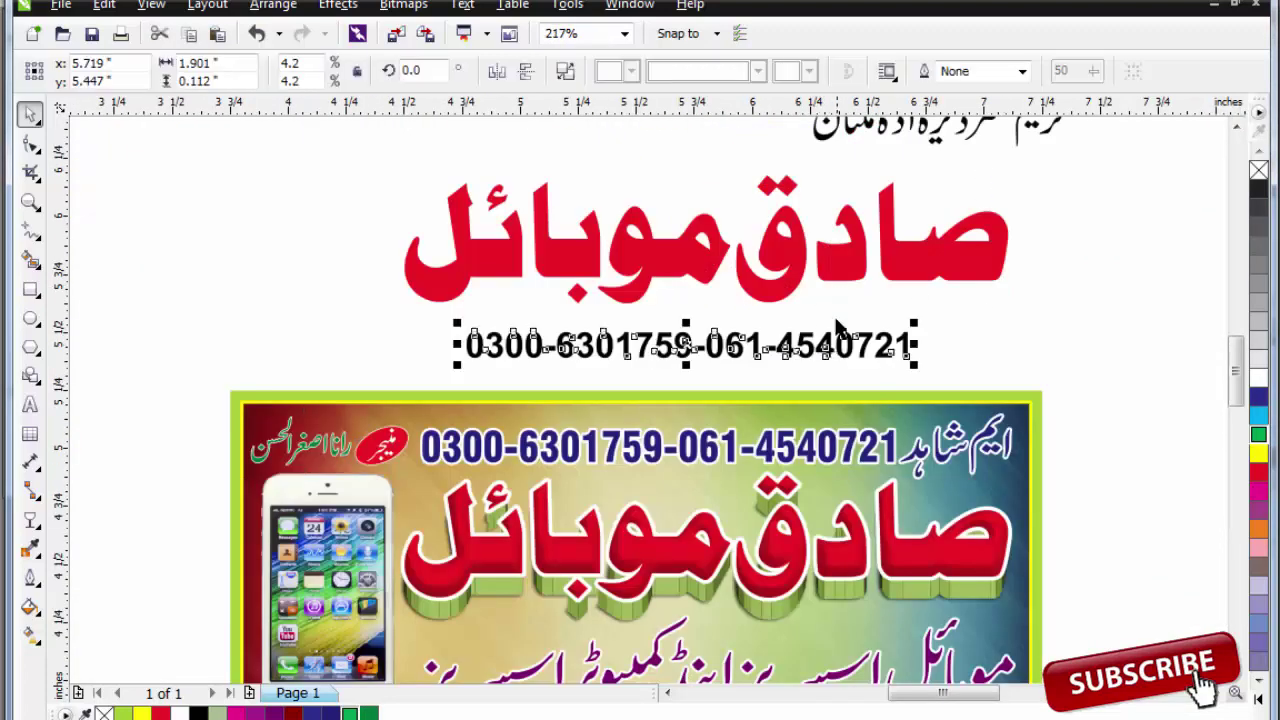
{"action": "key", "text": "Delete"}
{"action": "left_click", "coordinate": [856, 247]}
{"action": "key", "text": "Delete"}
{"action": "scroll", "coordinate": [855, 258], "scroll_direction": "down", "scroll_amount": 1}
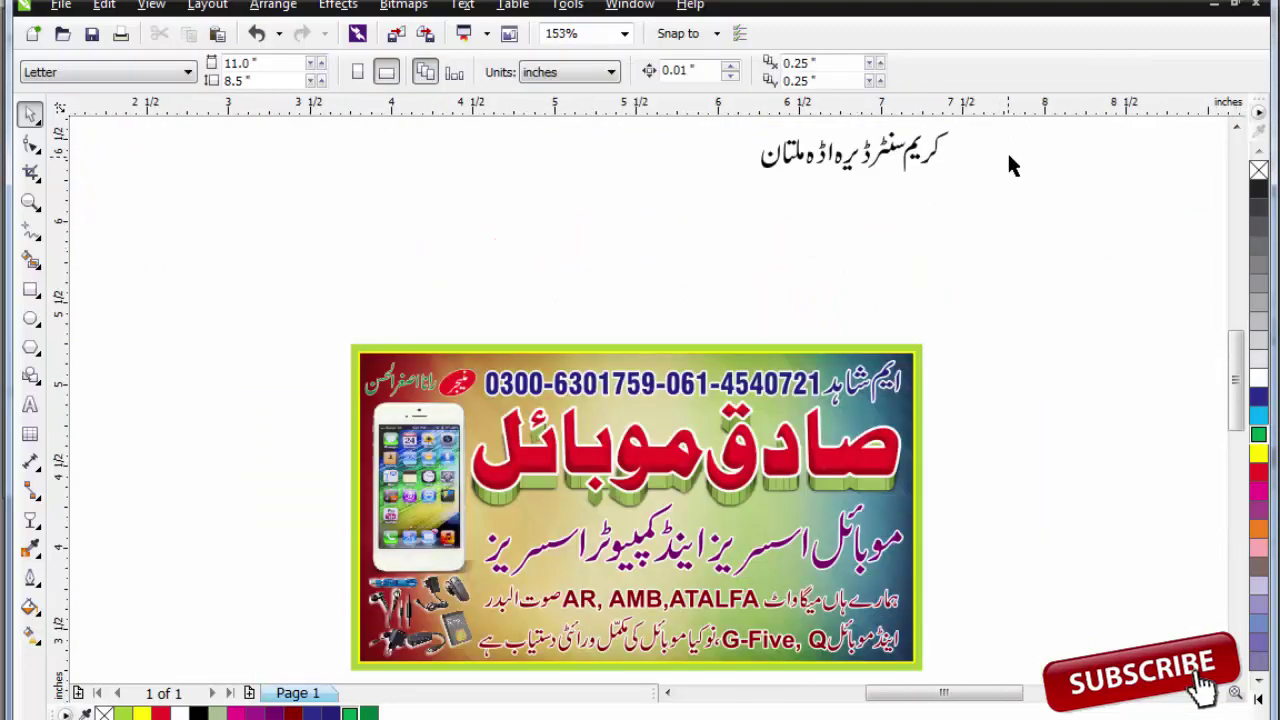
- Move the Urdu address text onto the card between the shop name and the purple tagline, and shrink it to 40%
{"action": "left_click_drag", "start_coordinate": [815, 152], "coordinate": [530, 333]}
{"action": "scroll", "coordinate": [686, 345], "scroll_direction": "up", "scroll_amount": 1}
{"action": "left_click_drag", "start_coordinate": [607, 215], "coordinate": [556, 443]}
{"action": "scroll", "coordinate": [790, 557], "scroll_direction": "up", "scroll_amount": 3}
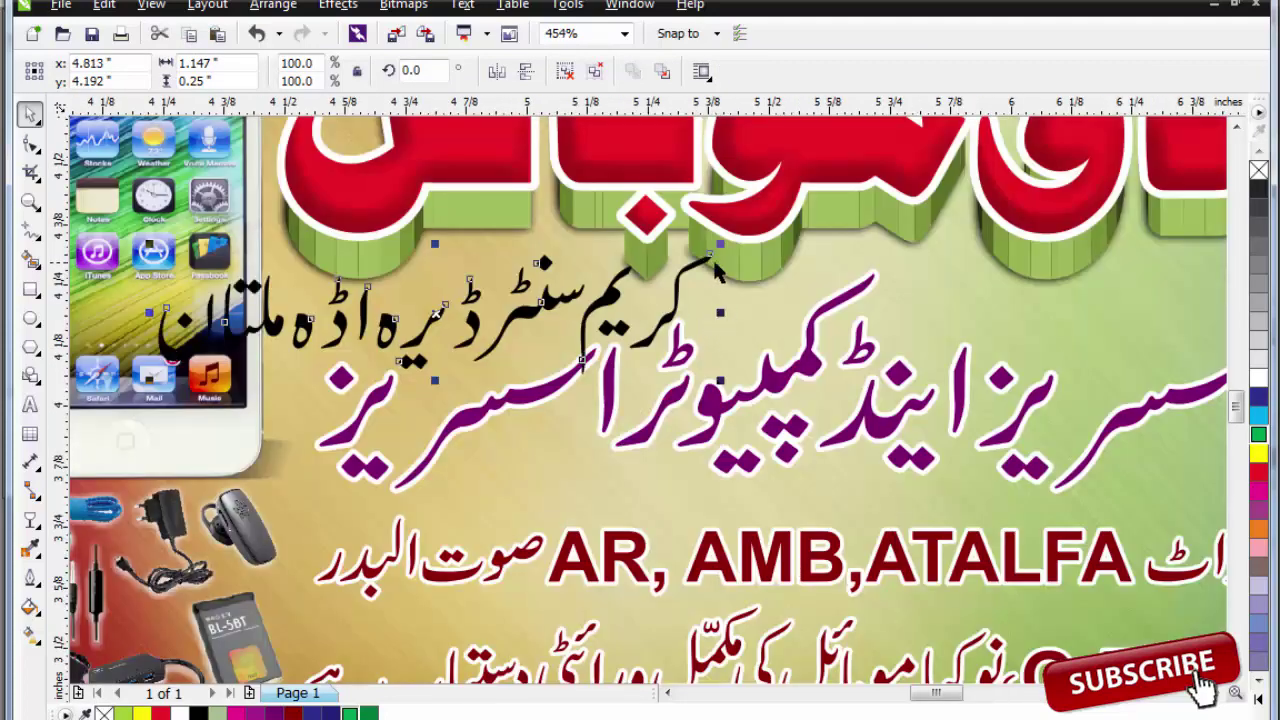
{"action": "left_click_drag", "start_coordinate": [722, 242], "coordinate": [557, 278]}
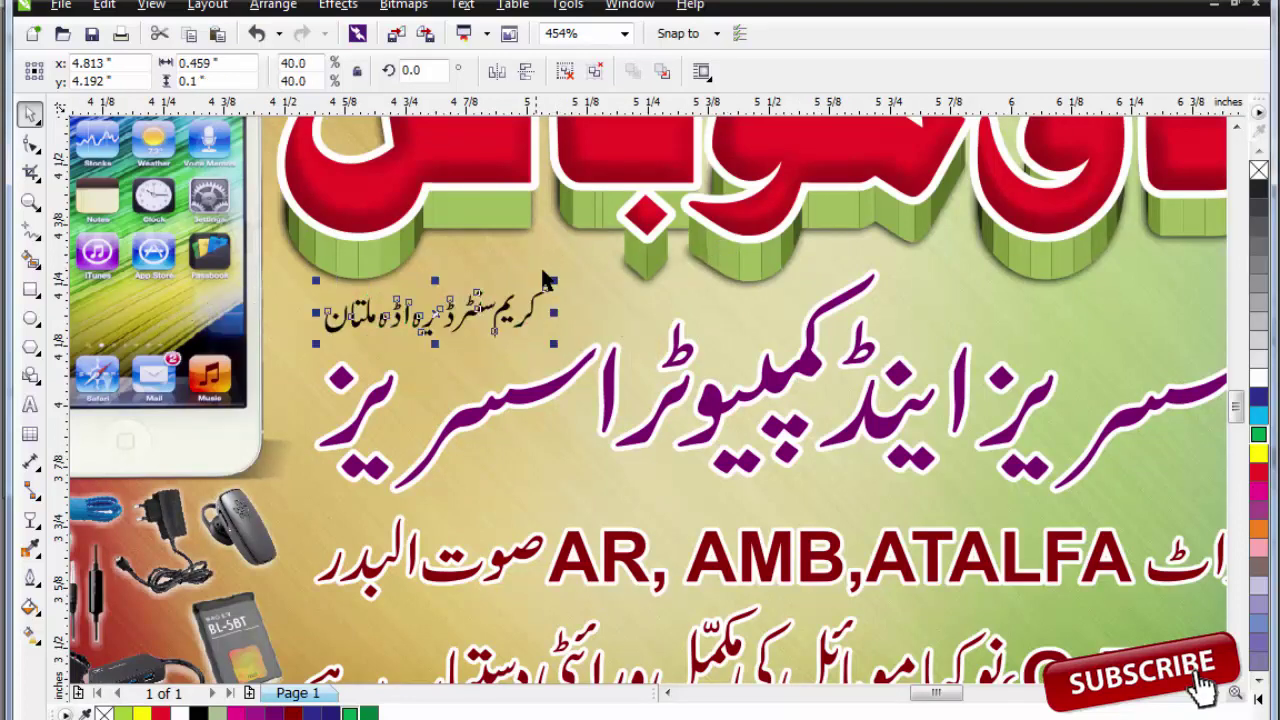
- Ungroup the address text and move its words closer together
{"action": "left_click_drag", "start_coordinate": [657, 388], "coordinate": [657, 388]}
{"action": "key", "text": "ctrl+u"}
{"action": "key", "text": "Escape"}
{"action": "left_click_drag", "start_coordinate": [790, 358], "coordinate": [782, 366]}
{"action": "key", "text": "Escape"}
{"action": "left_click_drag", "start_coordinate": [924, 240], "coordinate": [698, 452]}
{"action": "left_click_drag", "start_coordinate": [846, 318], "coordinate": [830, 325]}
{"action": "left_click_drag", "start_coordinate": [943, 221], "coordinate": [581, 444]}
{"action": "left_click_drag", "start_coordinate": [800, 313], "coordinate": [790, 313]}
{"action": "key", "text": "Escape"}
{"action": "left_click_drag", "start_coordinate": [899, 238], "coordinate": [519, 448]}
{"action": "left_click_drag", "start_coordinate": [511, 378], "coordinate": [531, 358]}
{"action": "left_click_drag", "start_coordinate": [903, 228], "coordinate": [491, 476]}
{"action": "left_click_drag", "start_coordinate": [731, 302], "coordinate": [715, 302]}
- Enlarge all words of the address together to about 144.6% and position them just above the purple tagline's end
{"action": "left_click_drag", "start_coordinate": [943, 232], "coordinate": [221, 438]}
{"action": "scroll", "coordinate": [721, 367], "scroll_direction": "down", "scroll_amount": 1}
{"action": "left_click_drag", "start_coordinate": [788, 323], "coordinate": [853, 300]}
{"action": "left_click_drag", "start_coordinate": [722, 372], "coordinate": [734, 365]}
- Fill the address text with magenta and colour its outline white
{"action": "scroll", "coordinate": [734, 365], "scroll_direction": "down", "scroll_amount": 2}
{"action": "key", "text": "F2"}
{"action": "left_click_drag", "start_coordinate": [560, 300], "coordinate": [1111, 497]}
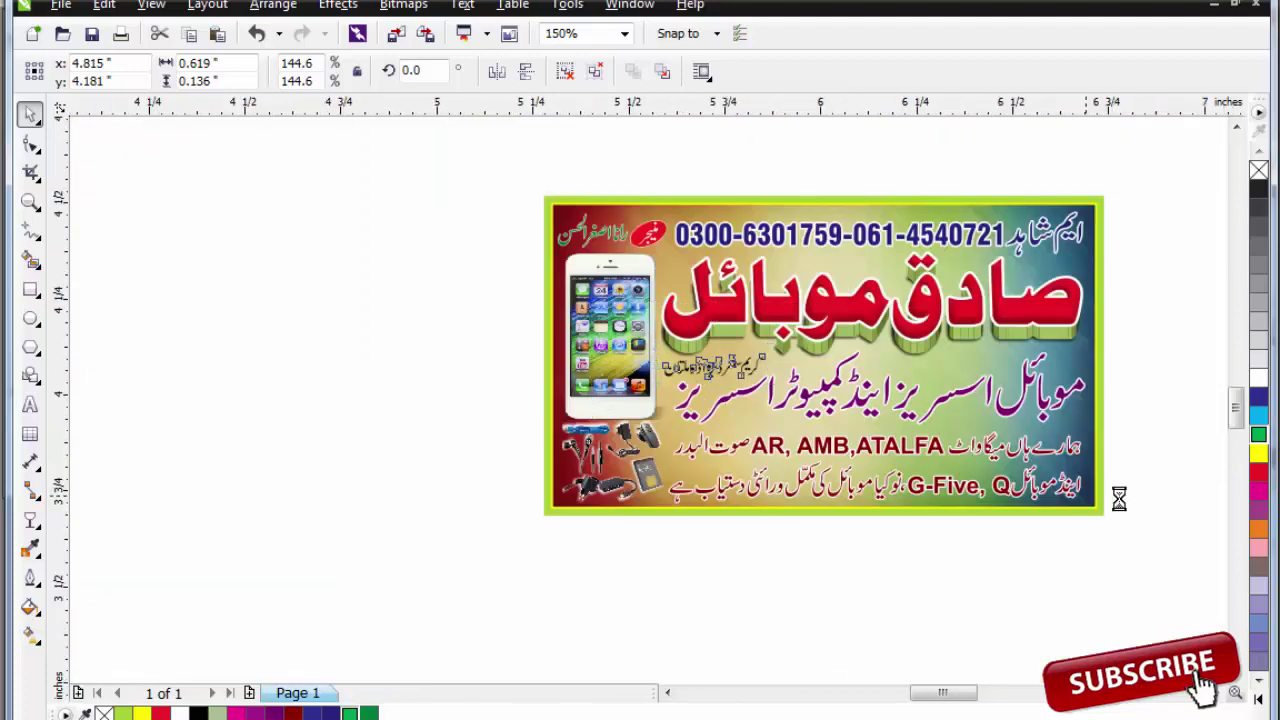
{"action": "left_click", "coordinate": [1257, 495]}
{"action": "right_click", "coordinate": [1258, 383]}
- Set the address text's white outline to 1 pt with round corners
{"action": "key", "text": "F12"}
{"action": "double_click", "coordinate": [466, 257]}
{"action": "type", "text": "1"}
{"action": "key", "text": "Return"}
{"action": "left_click", "coordinate": [621, 560]}
{"action": "key", "text": "F12"}
{"action": "left_click", "coordinate": [469, 480]}
{"action": "left_click", "coordinate": [609, 555]}
{"action": "key", "text": "Escape"}
{"action": "scroll", "coordinate": [639, 448], "scroll_direction": "down", "scroll_amount": 1}
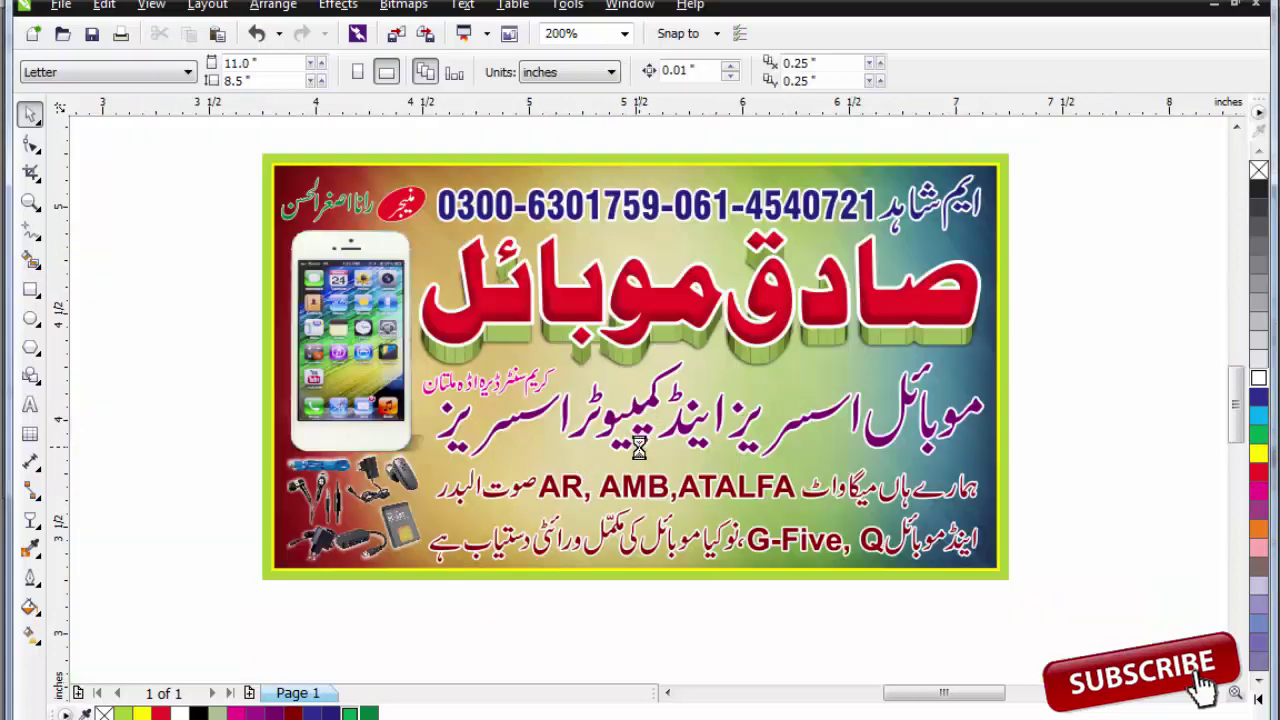
{"action": "scroll", "coordinate": [638, 447], "scroll_direction": "up", "scroll_amount": 1}
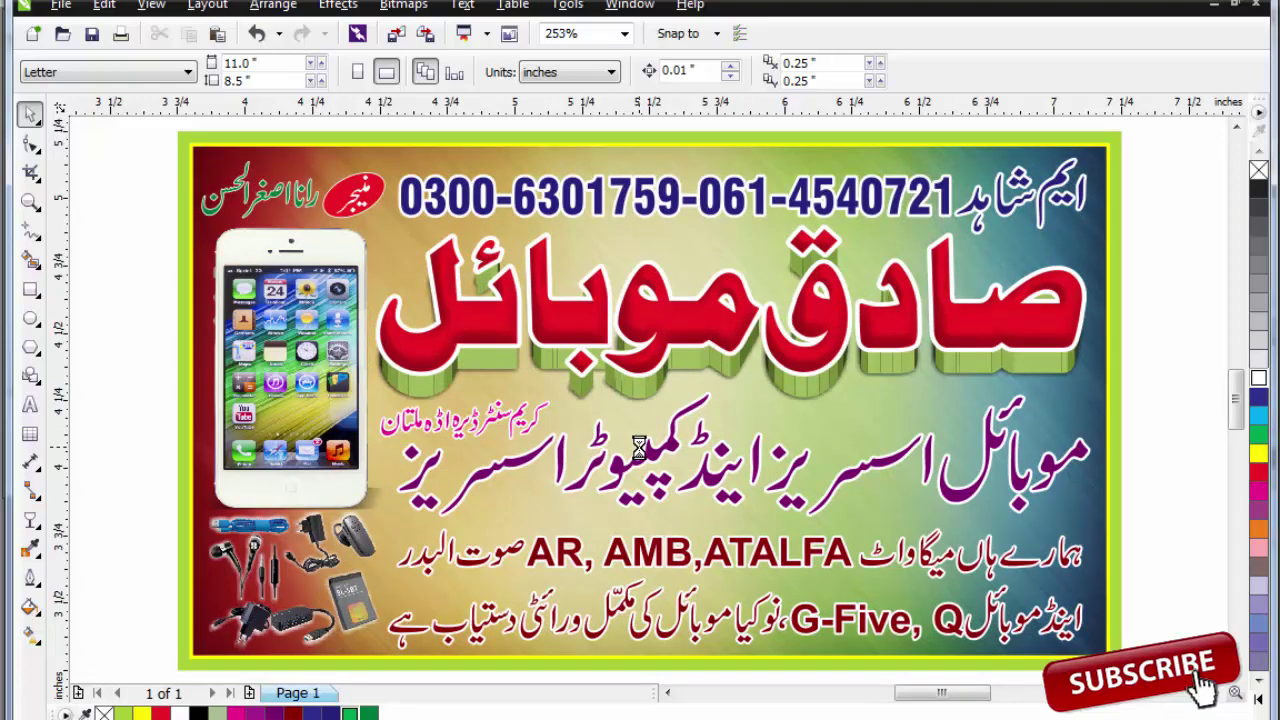
{"action": "key", "text": "F10"}
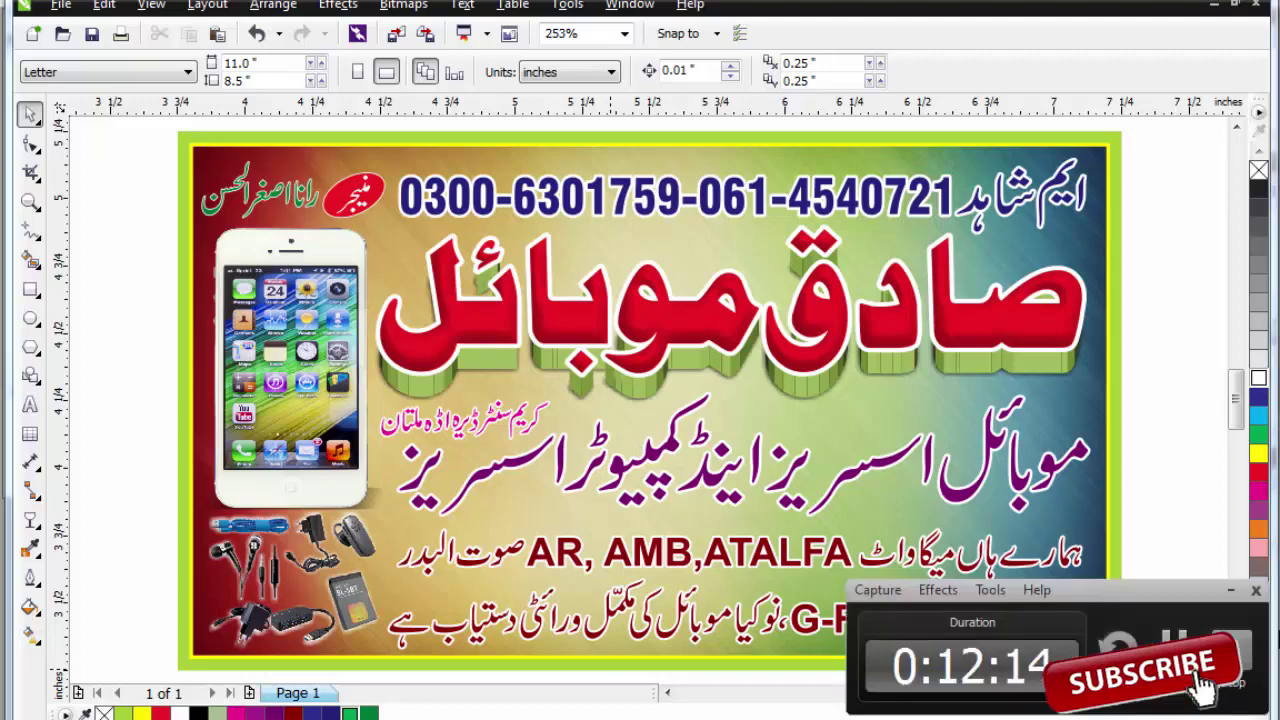